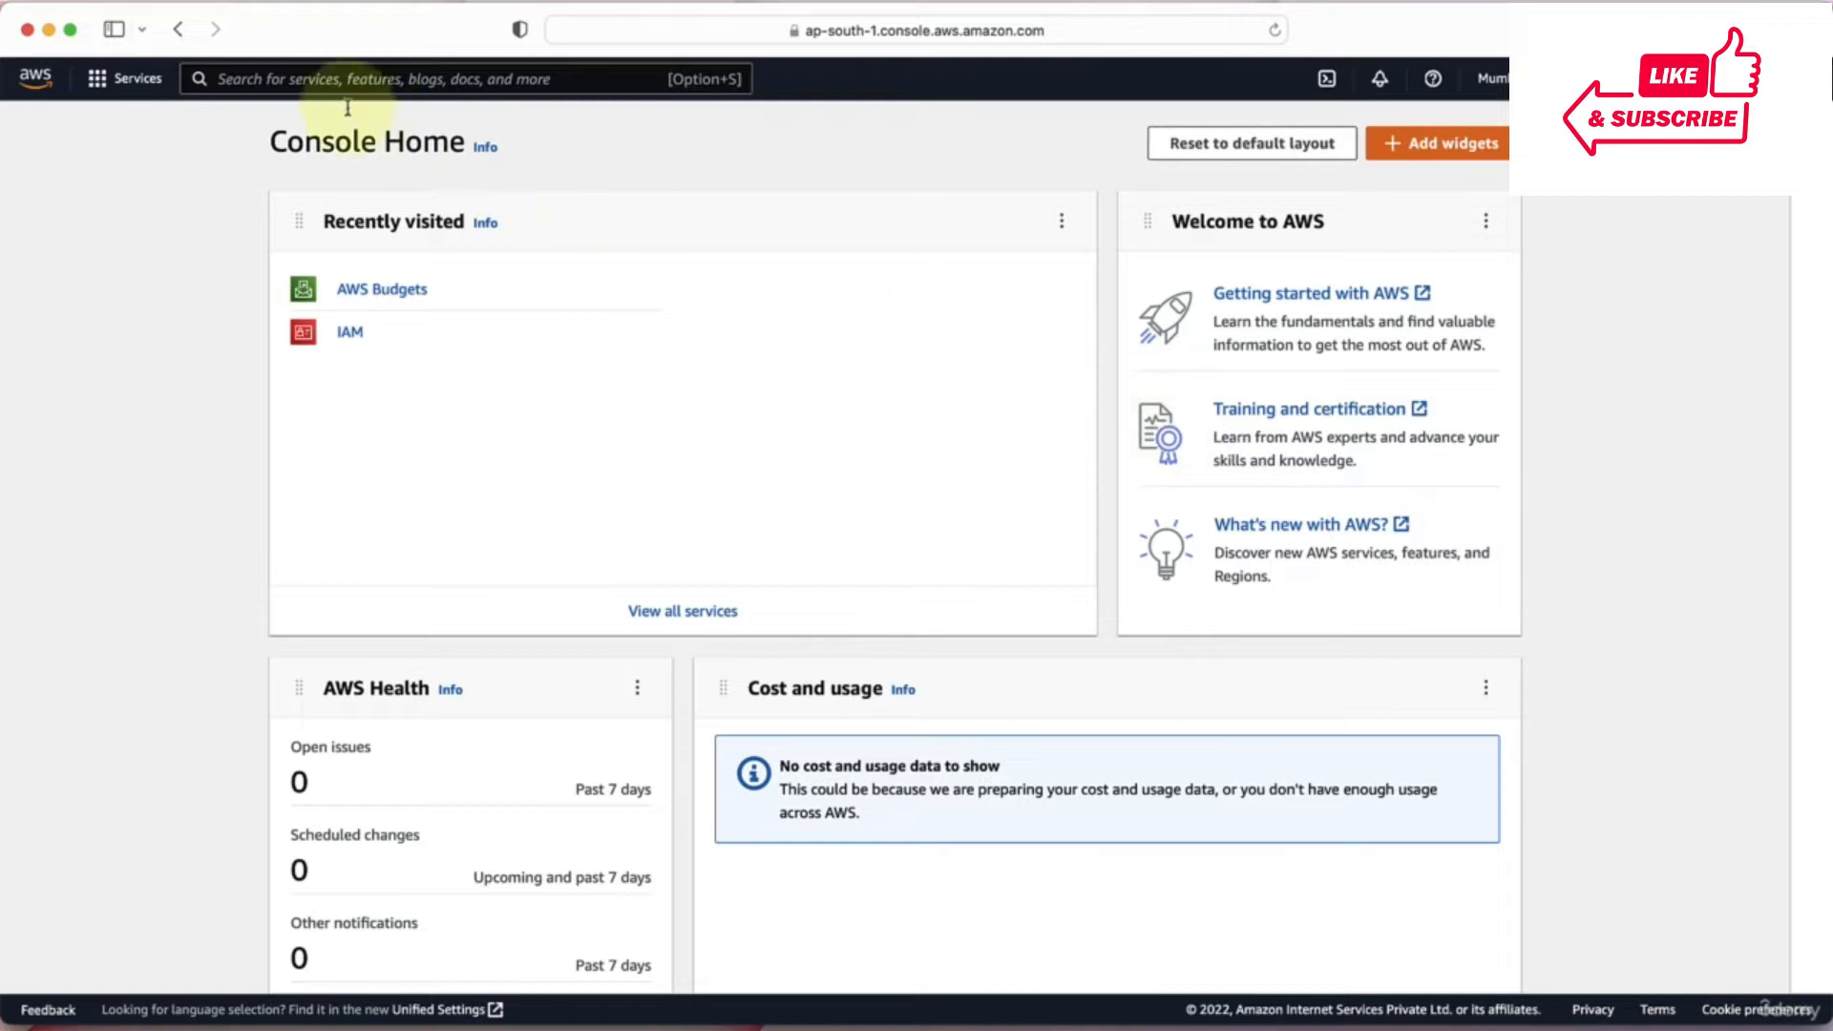
# Open the EC2 service and select the Asia Pacific (Mumbai) region.
pyautogui.write('EC2')
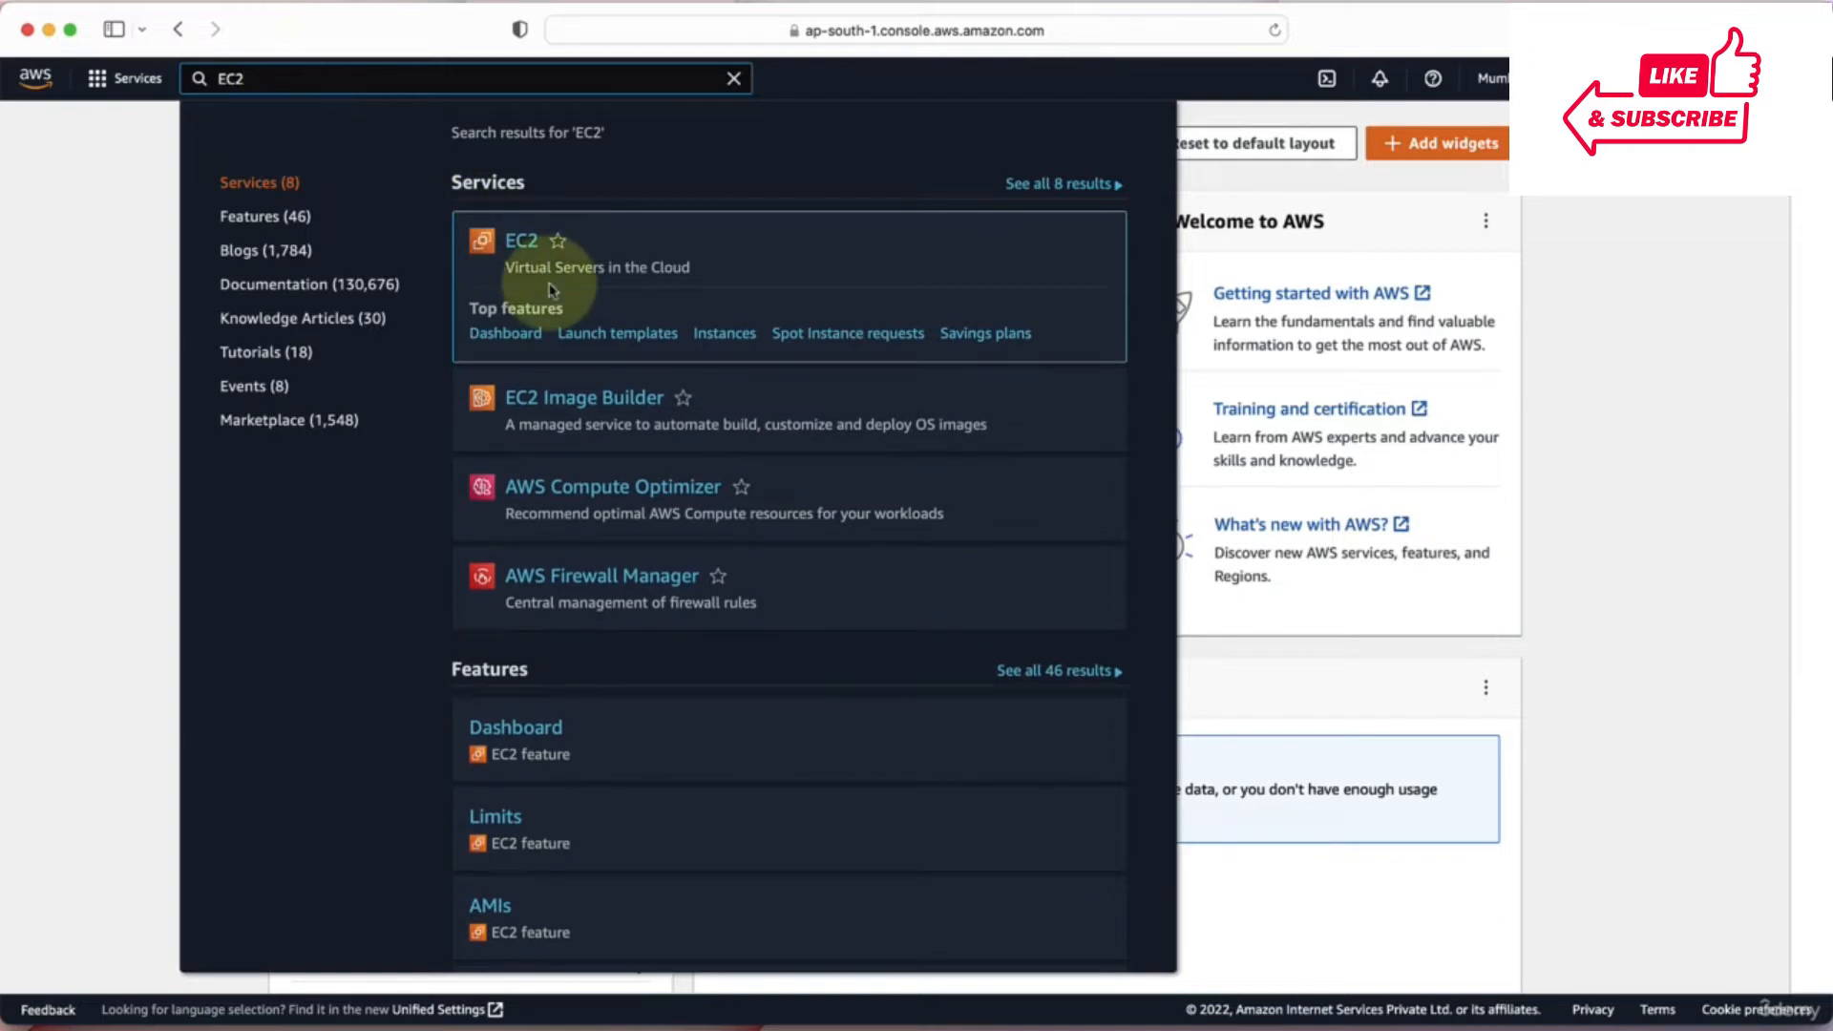
pyautogui.click(523, 241)
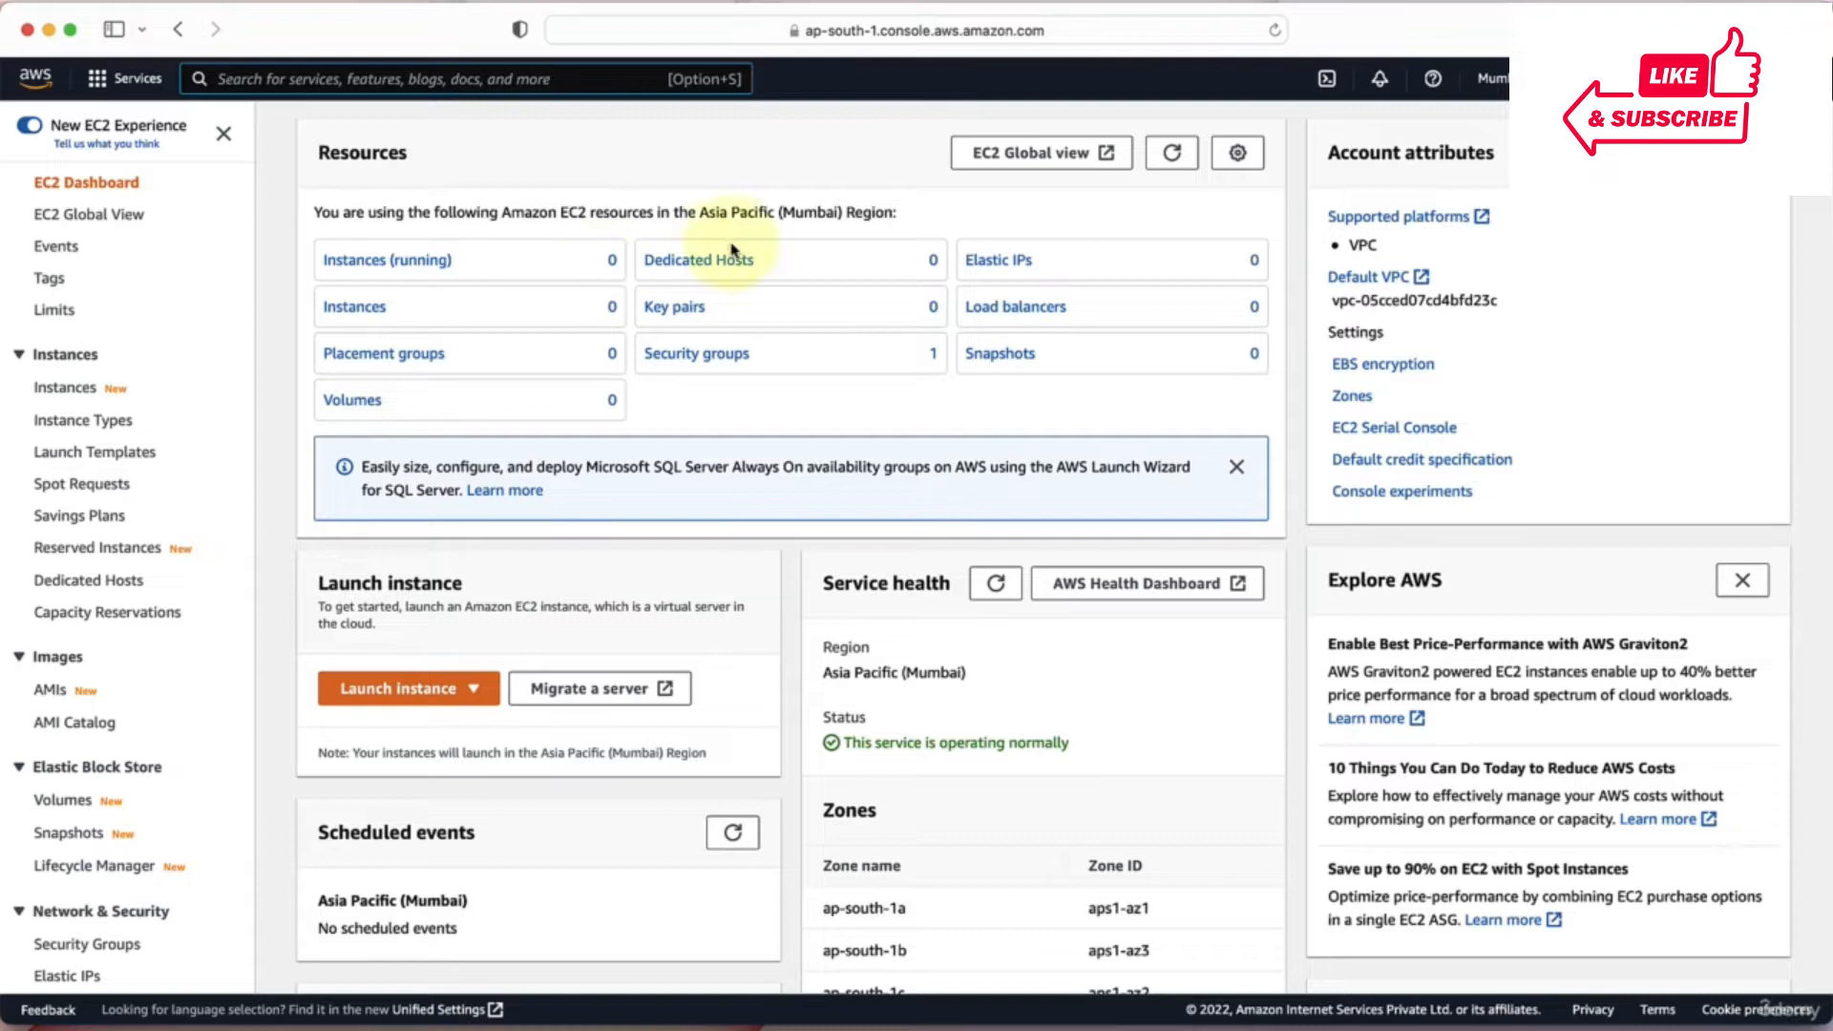
pyautogui.click(1494, 79)
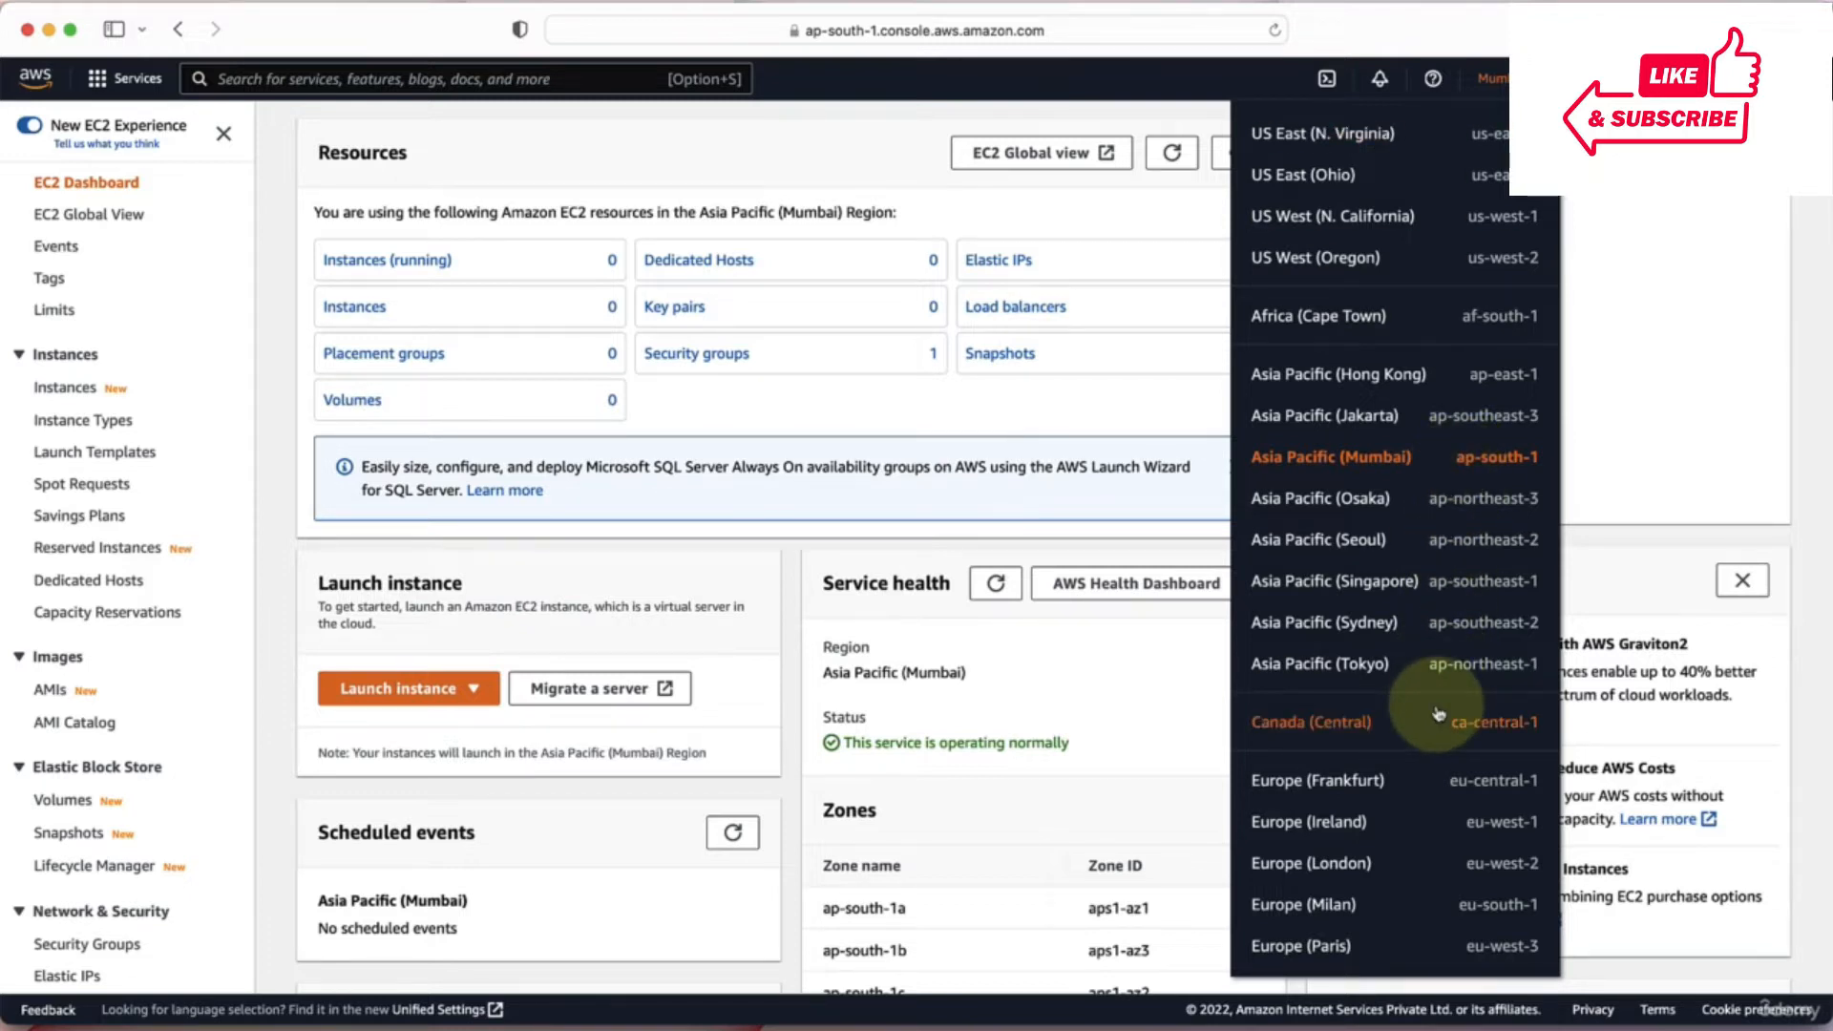
pyautogui.click(1326, 465)
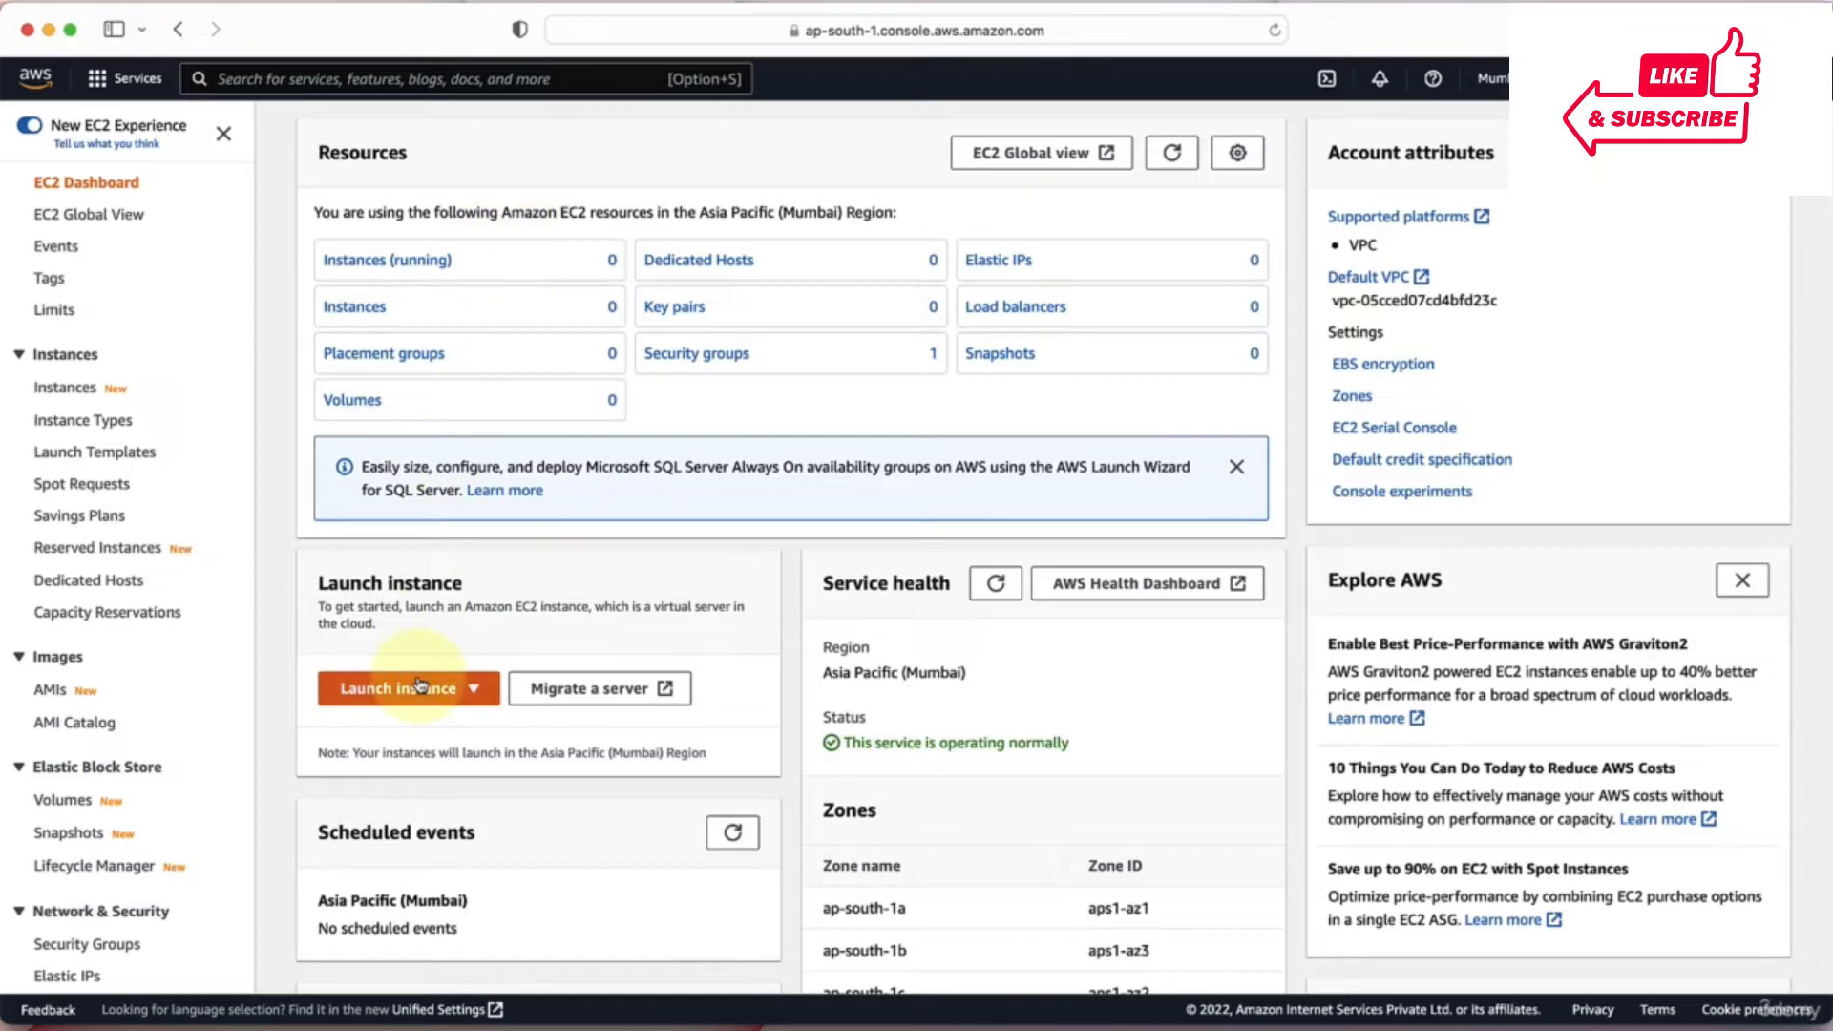
# Open the list of running instances, start launching a new instance, and look over the launch form.
pyautogui.click(406, 264)
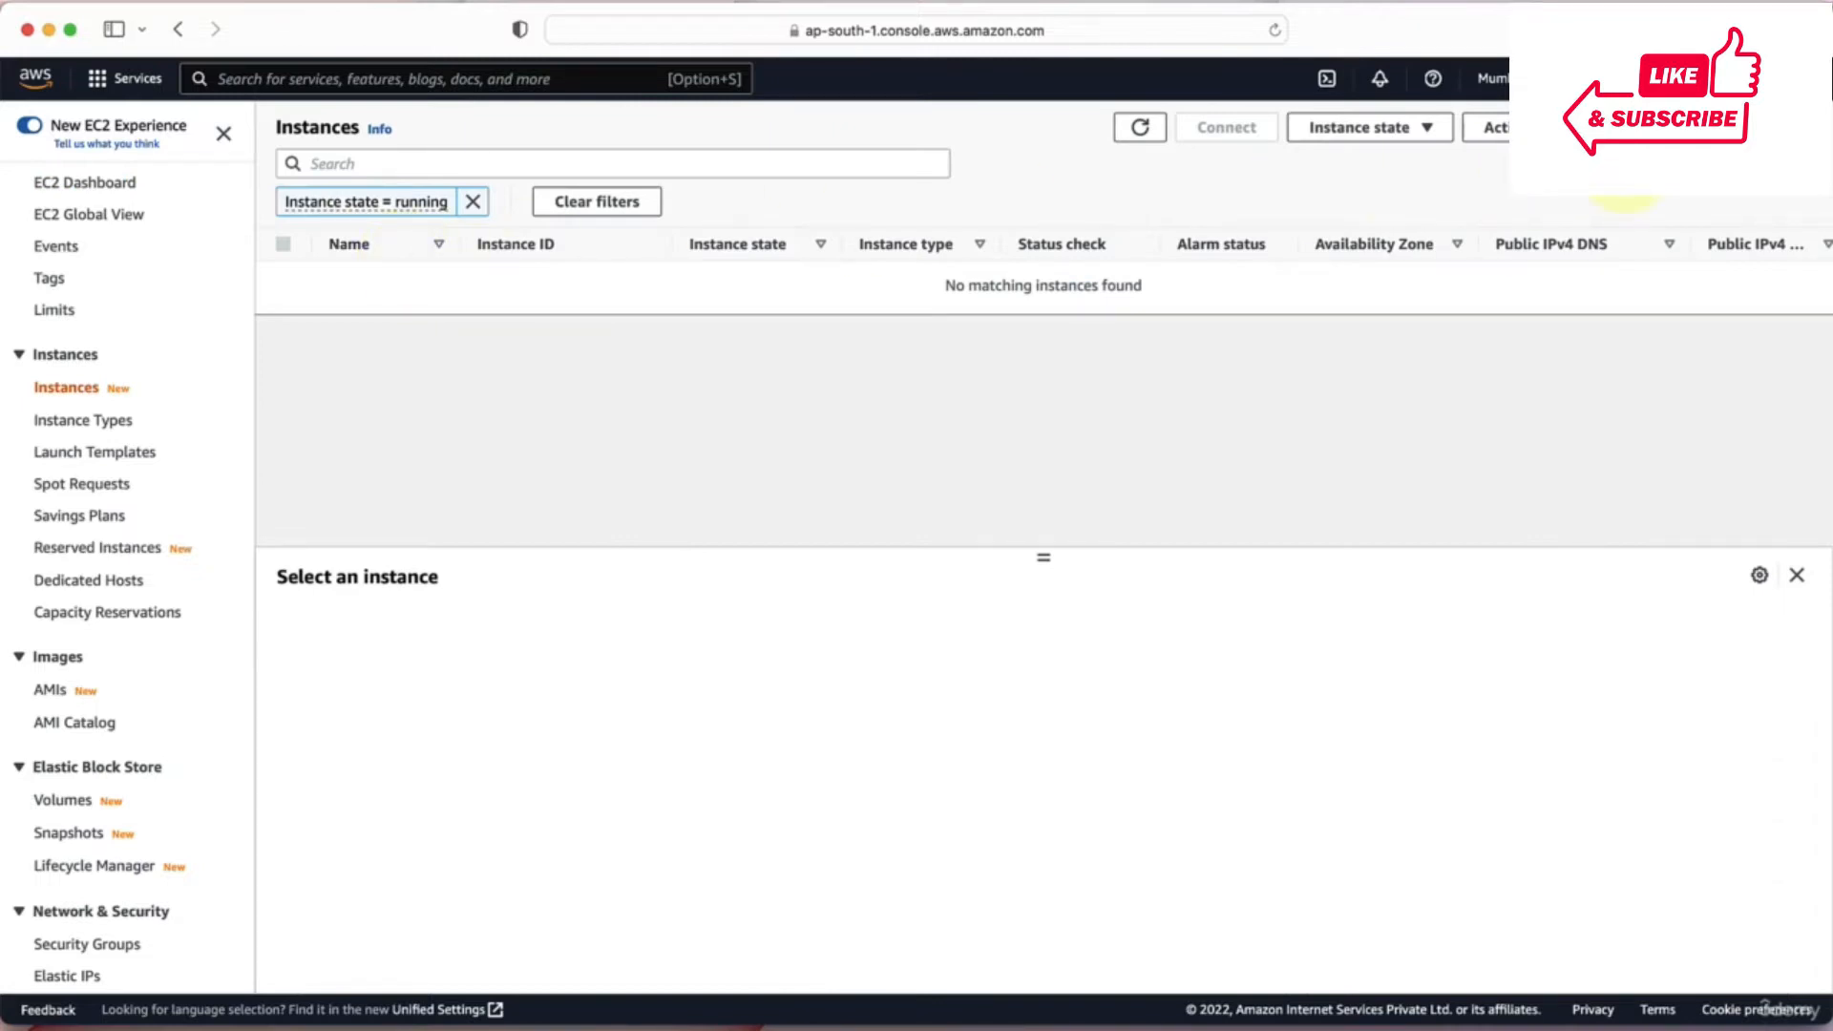
pyautogui.click(1677, 127)
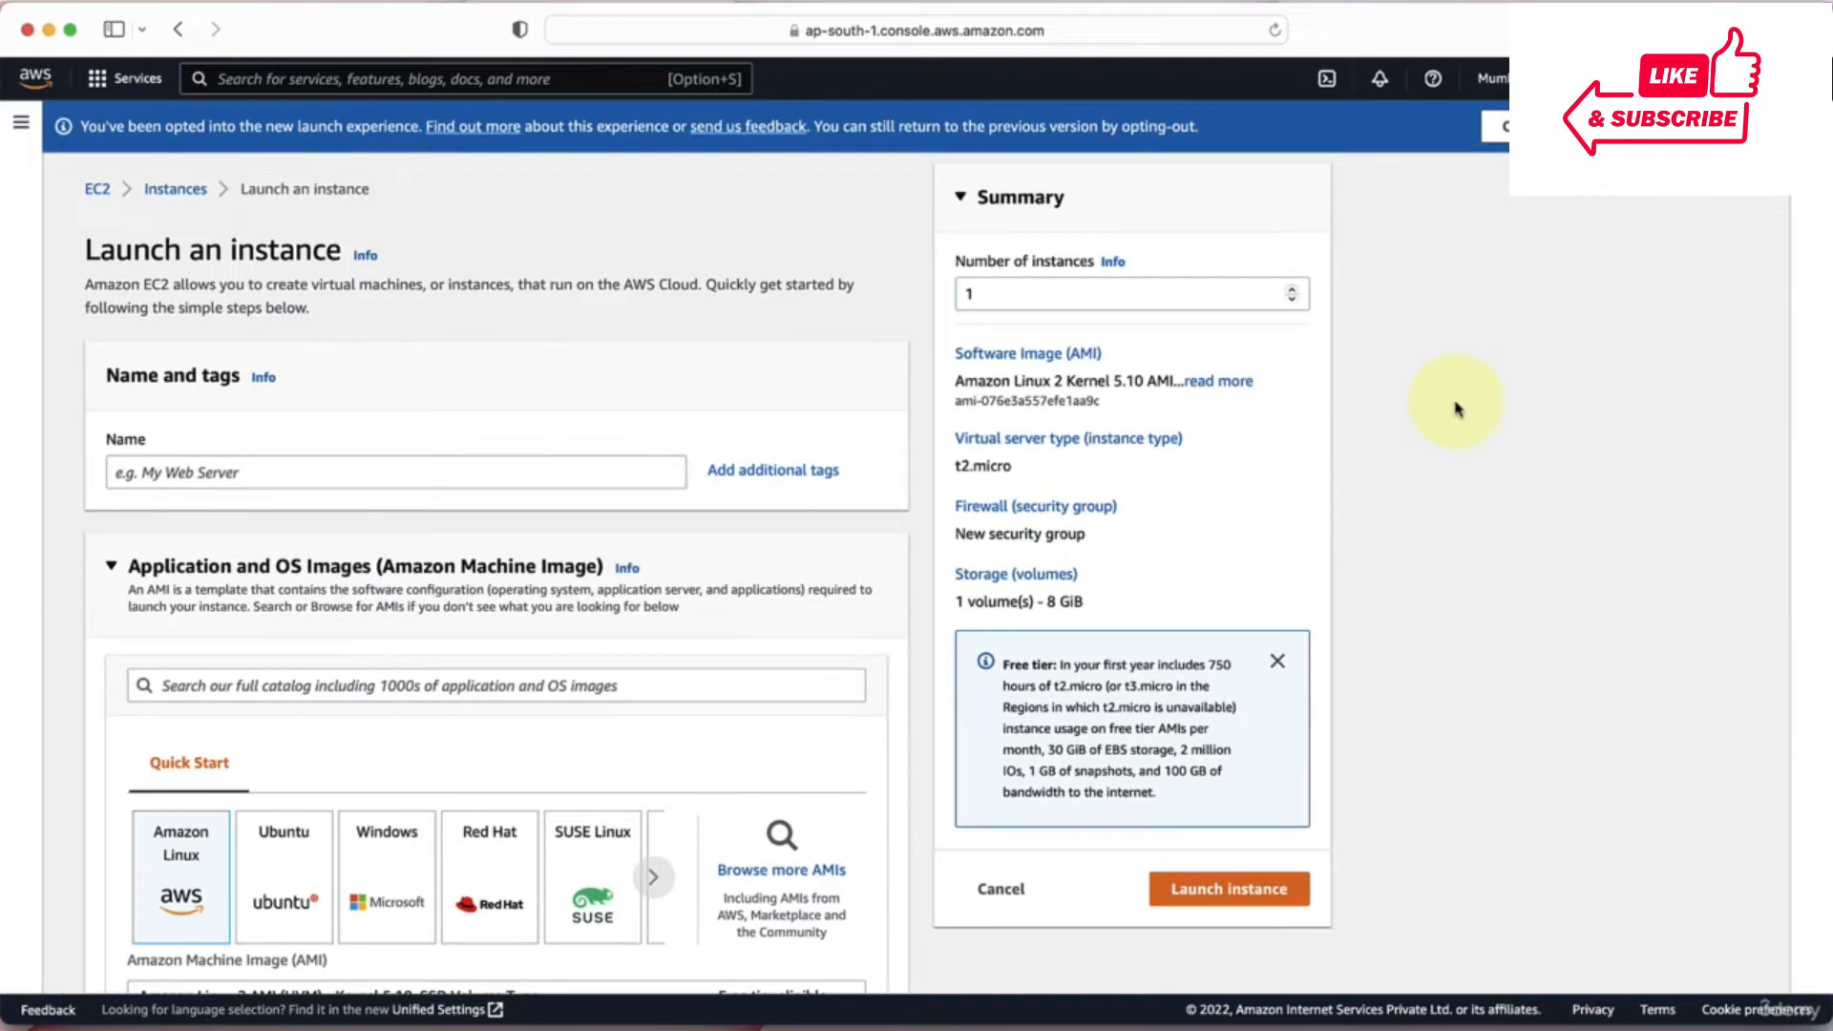
pyautogui.scroll(-15, 1456, 409)
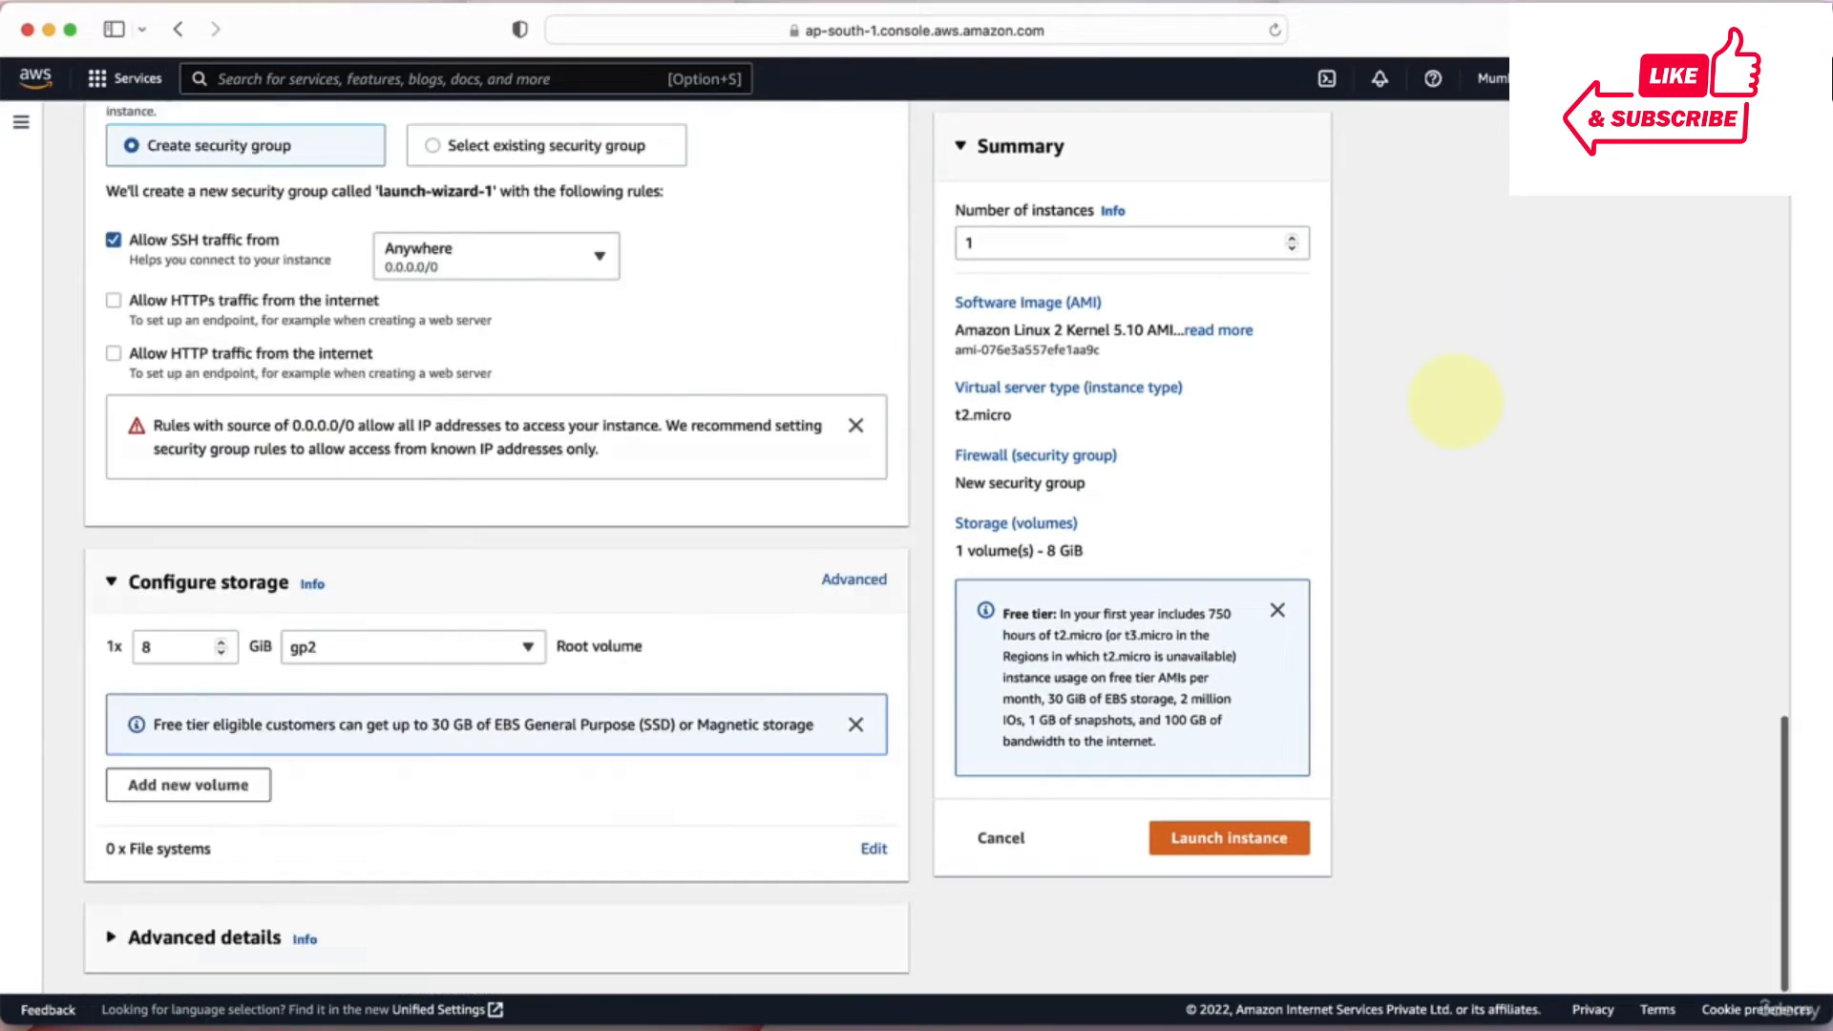
pyautogui.scroll(15, 1456, 409)
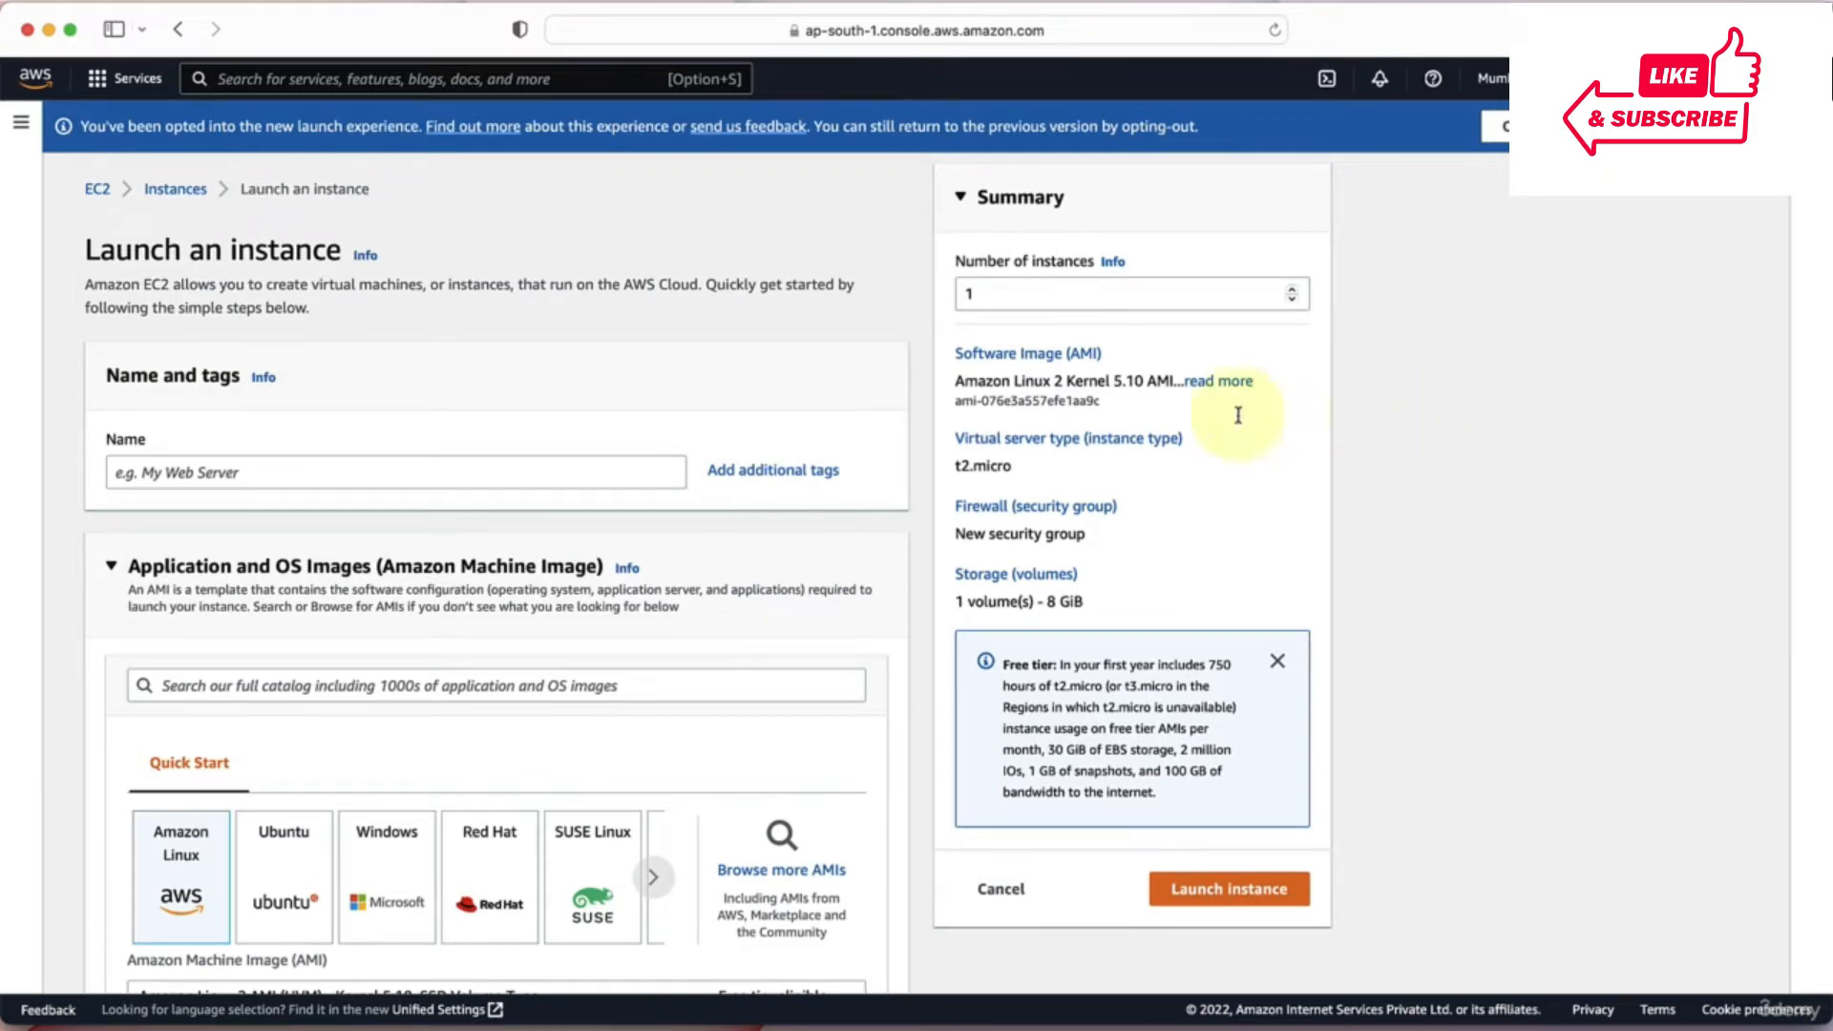
# Name the new instance "First EC2 instance".
pyautogui.click(247, 474)
pyautogui.write('First EC2 ')
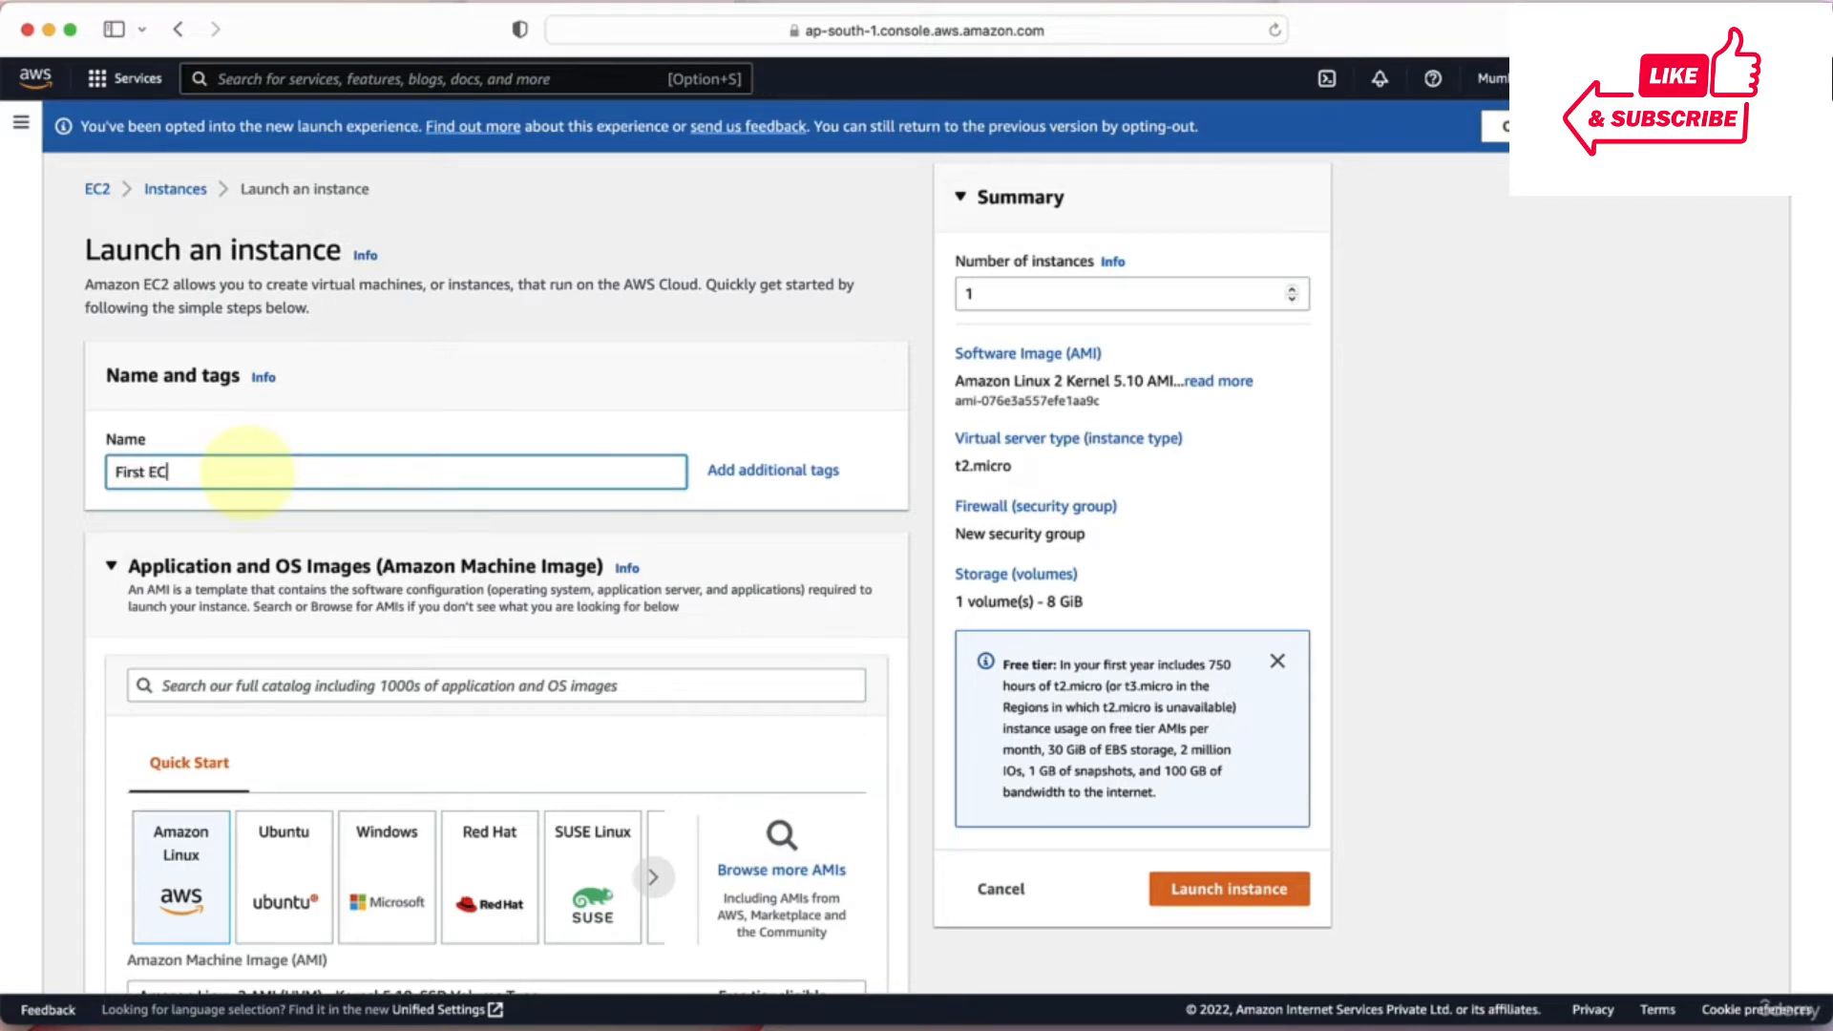
pyautogui.write('instance')
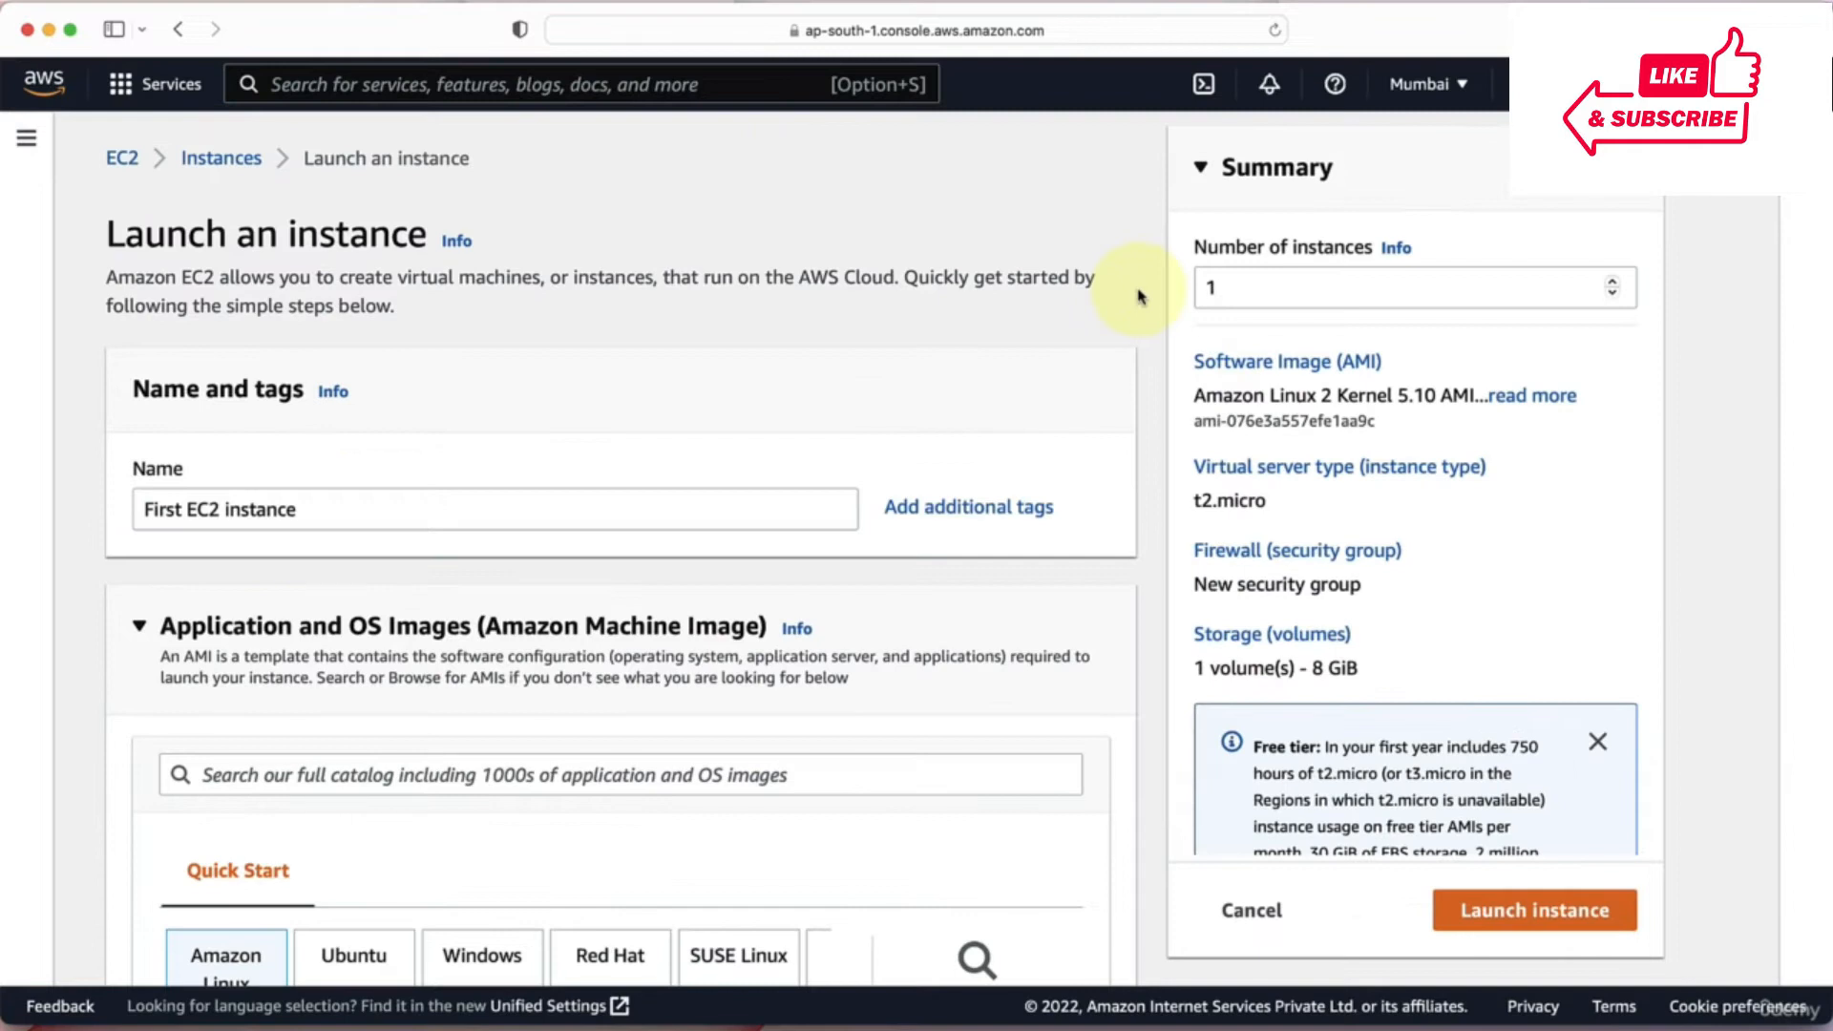
# Examine the Amazon Machine Image section, including the quick-start operating systems, the selected image and its free tier eligibility.
pyautogui.scroll(-3, 1138, 297)
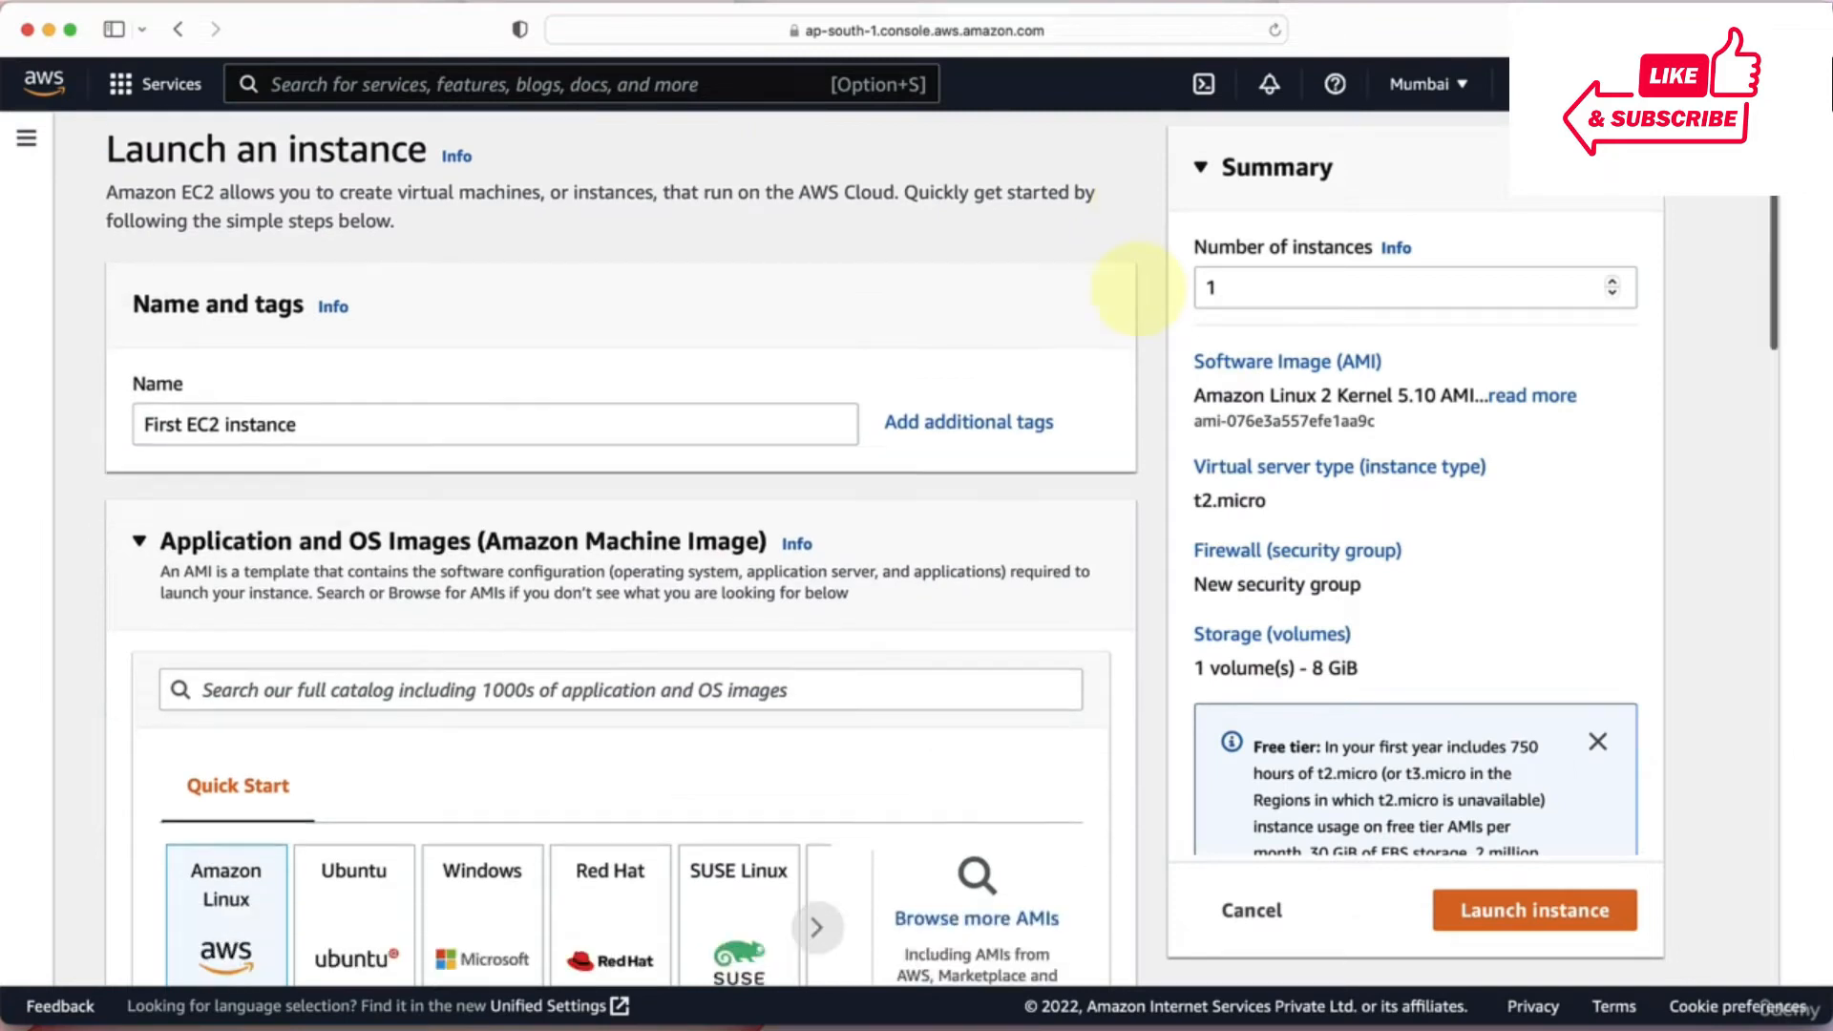
pyautogui.scroll(-5, 1136, 287)
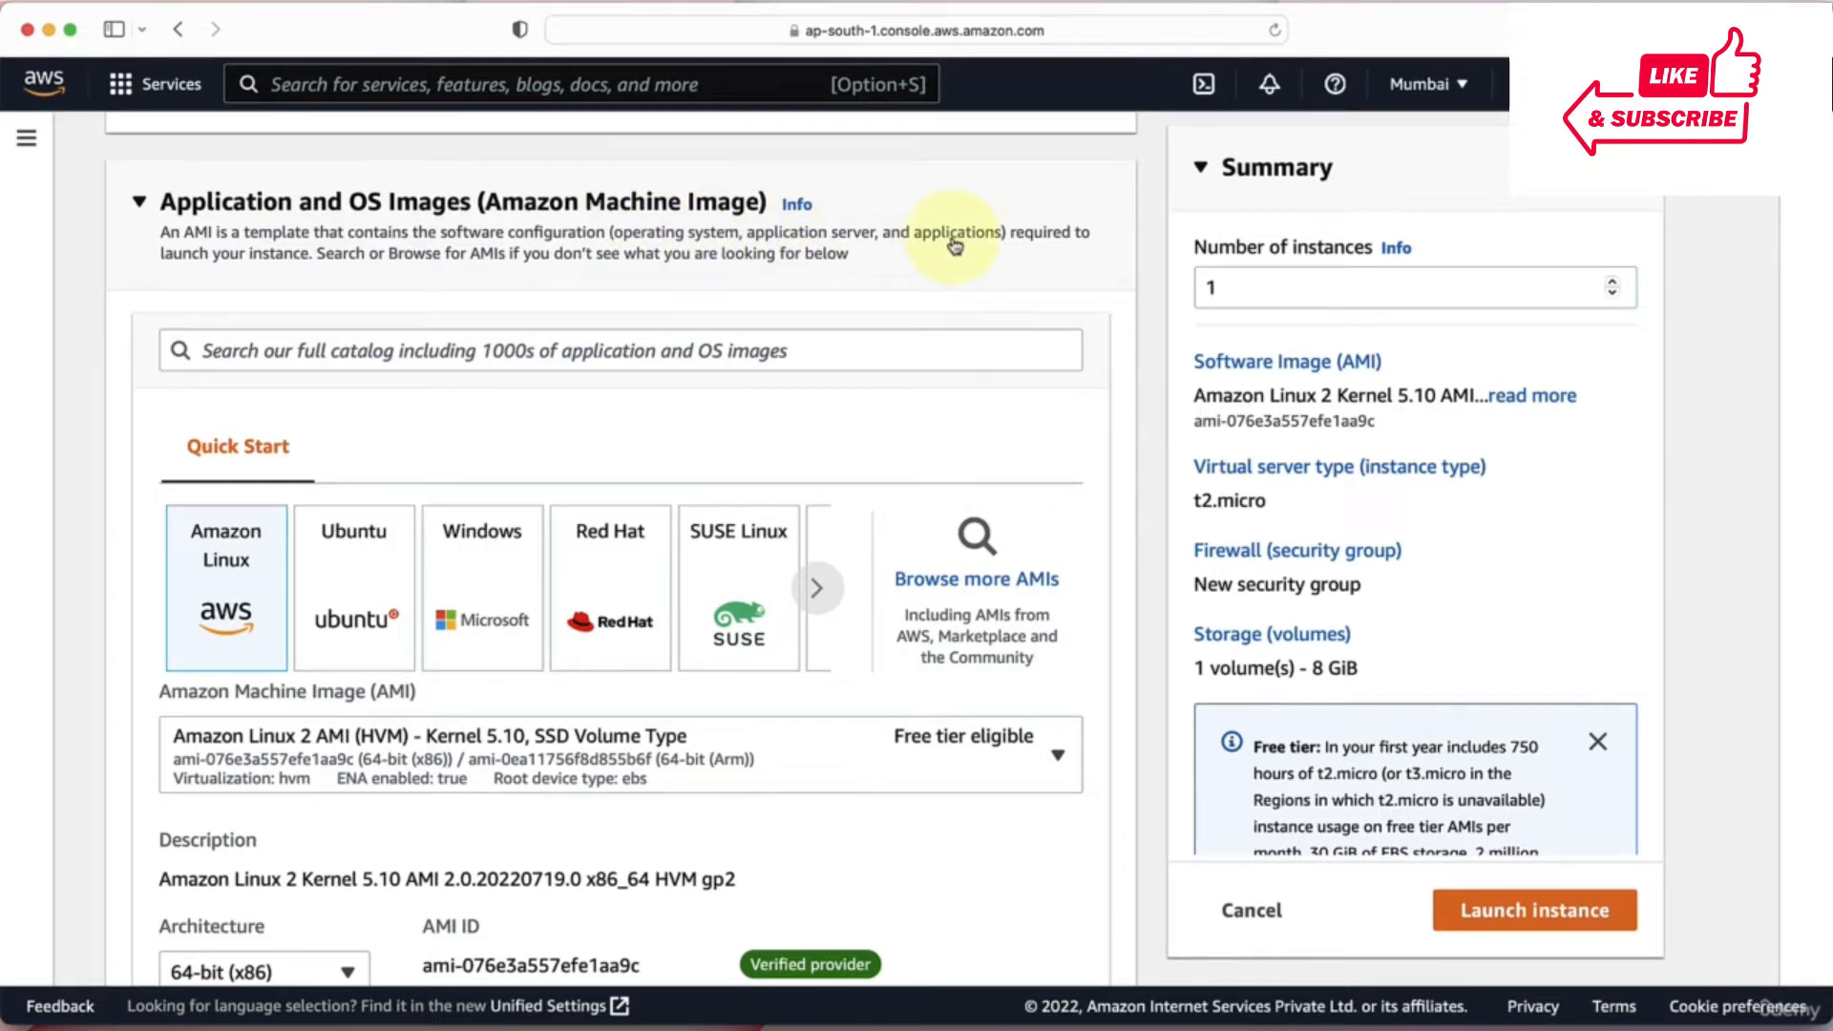
pyautogui.scroll(-1, 954, 246)
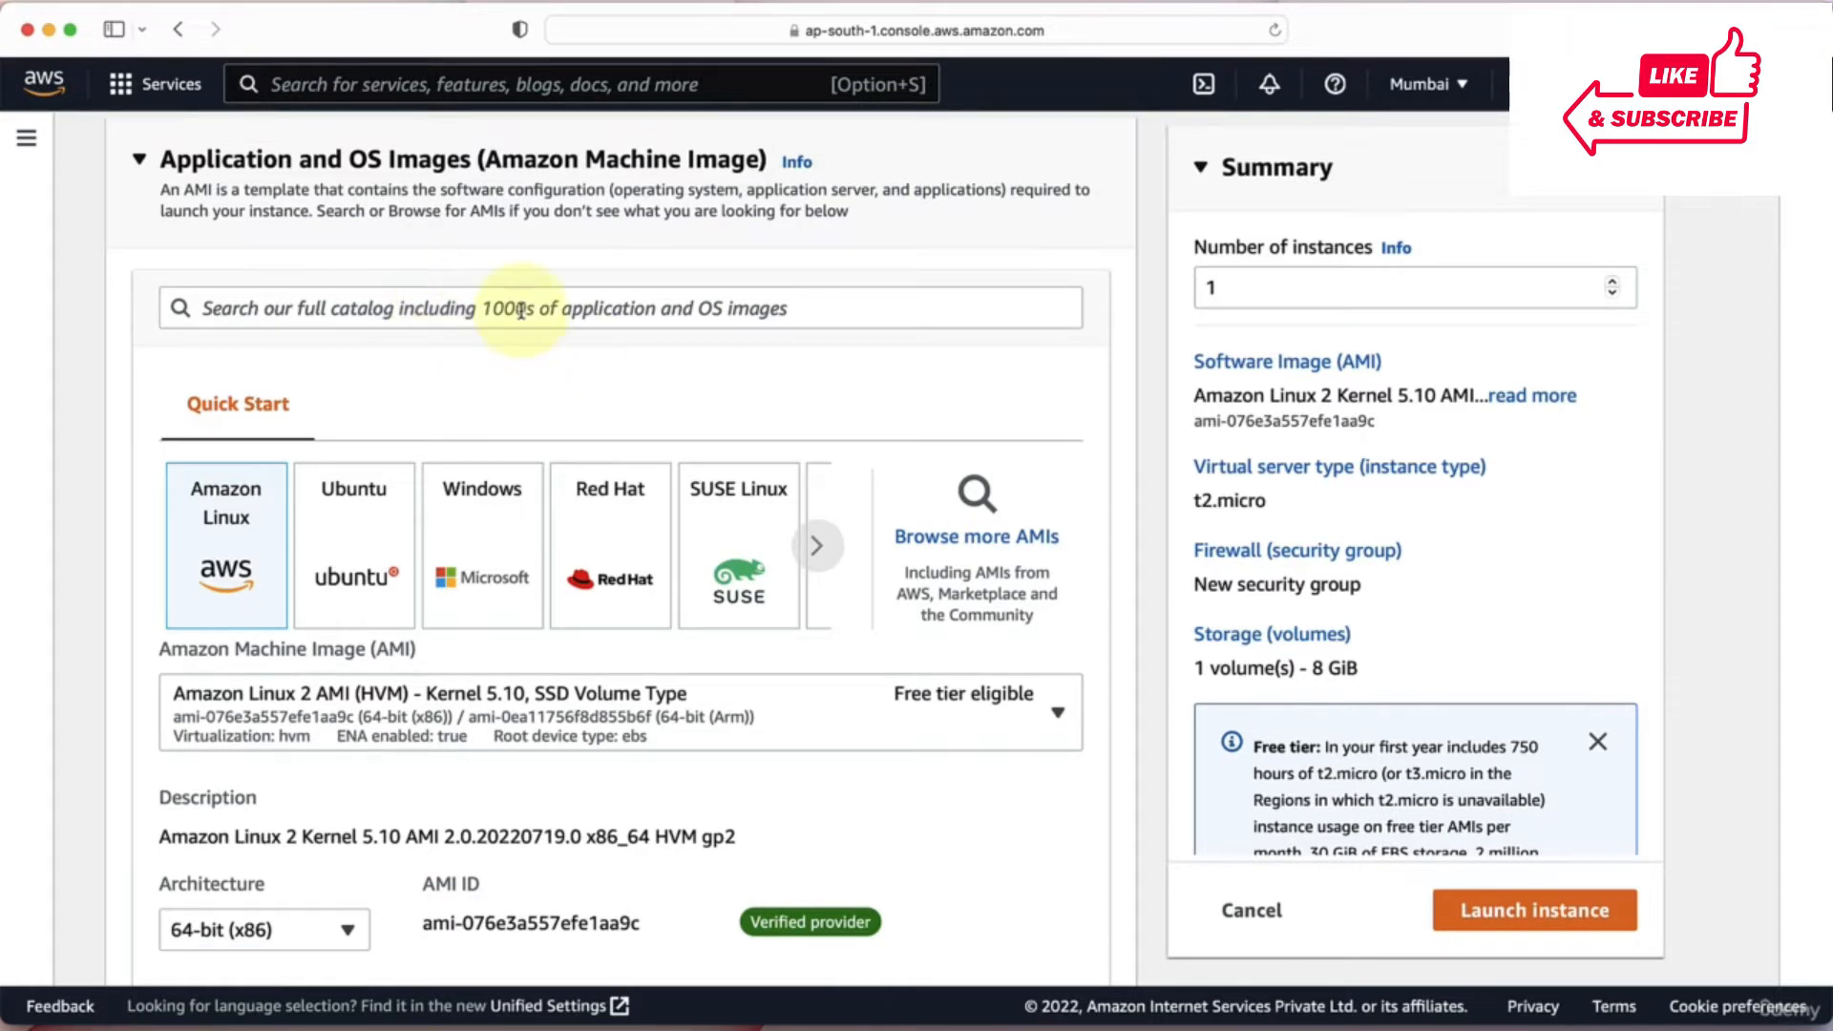
pyautogui.scroll(-3, 520, 308)
pyautogui.scroll(2, 191, 697)
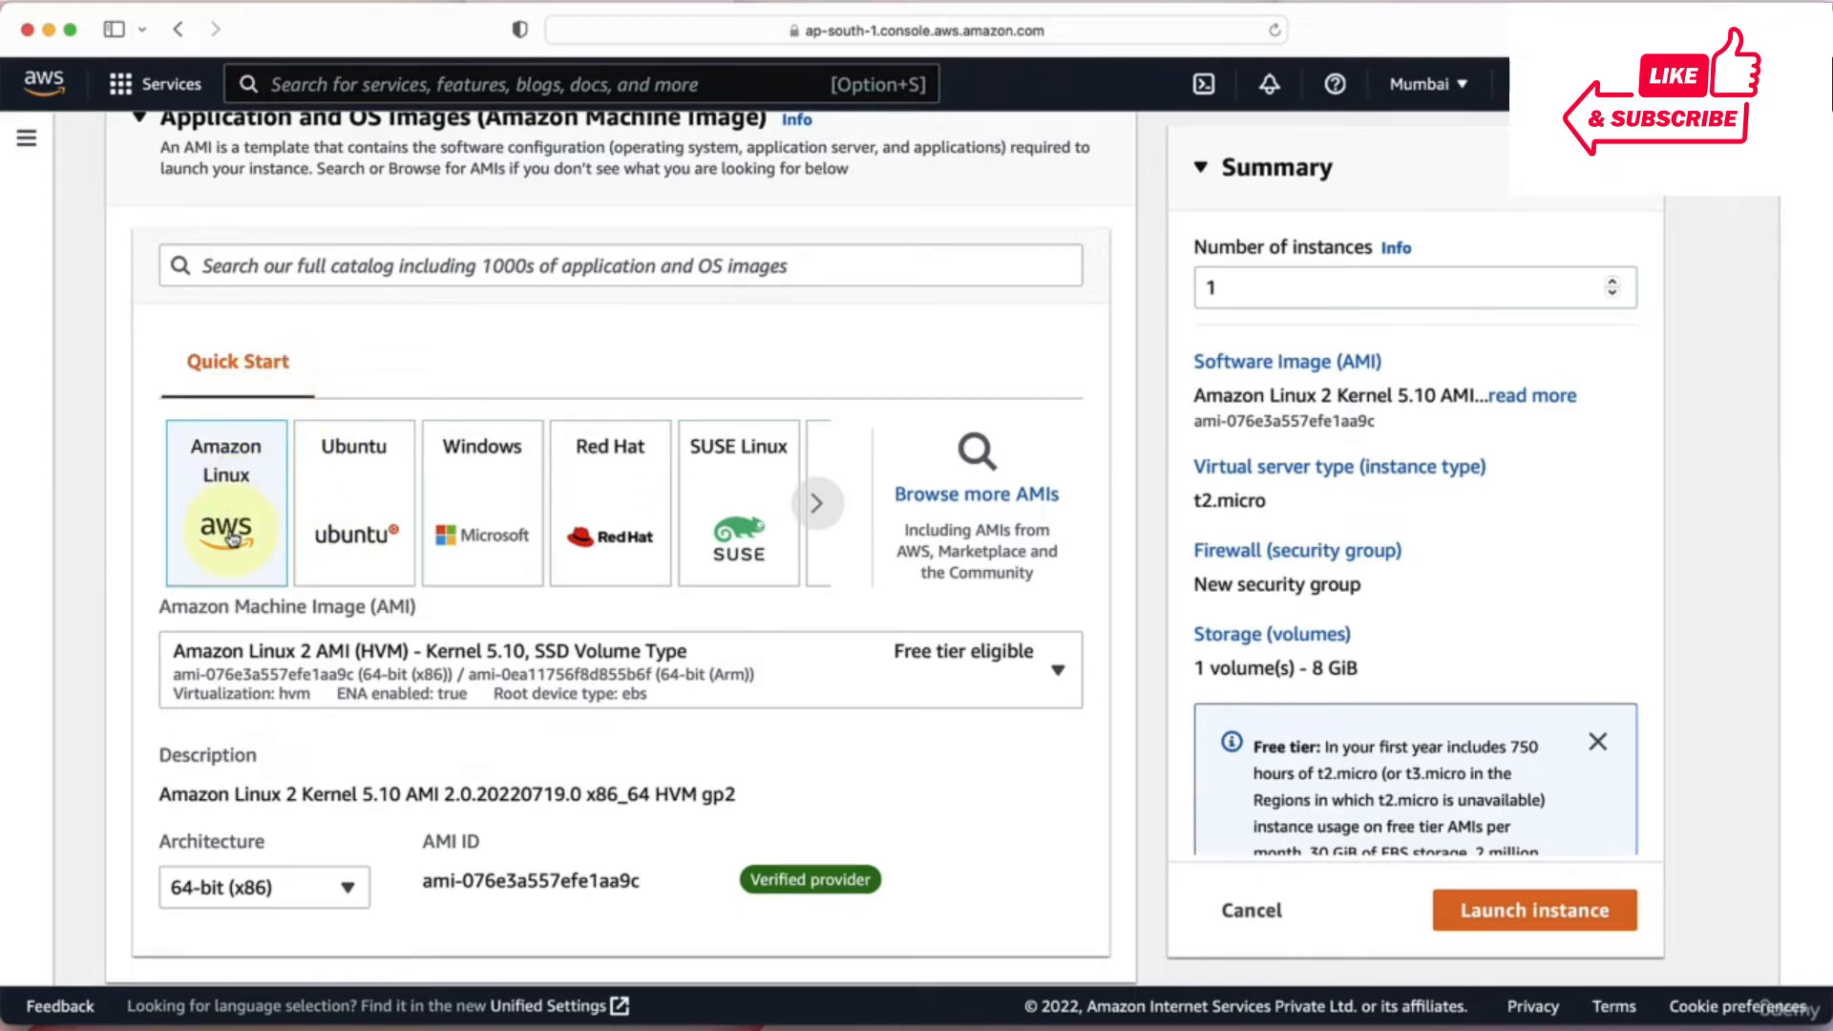
pyautogui.scroll(-3, 231, 540)
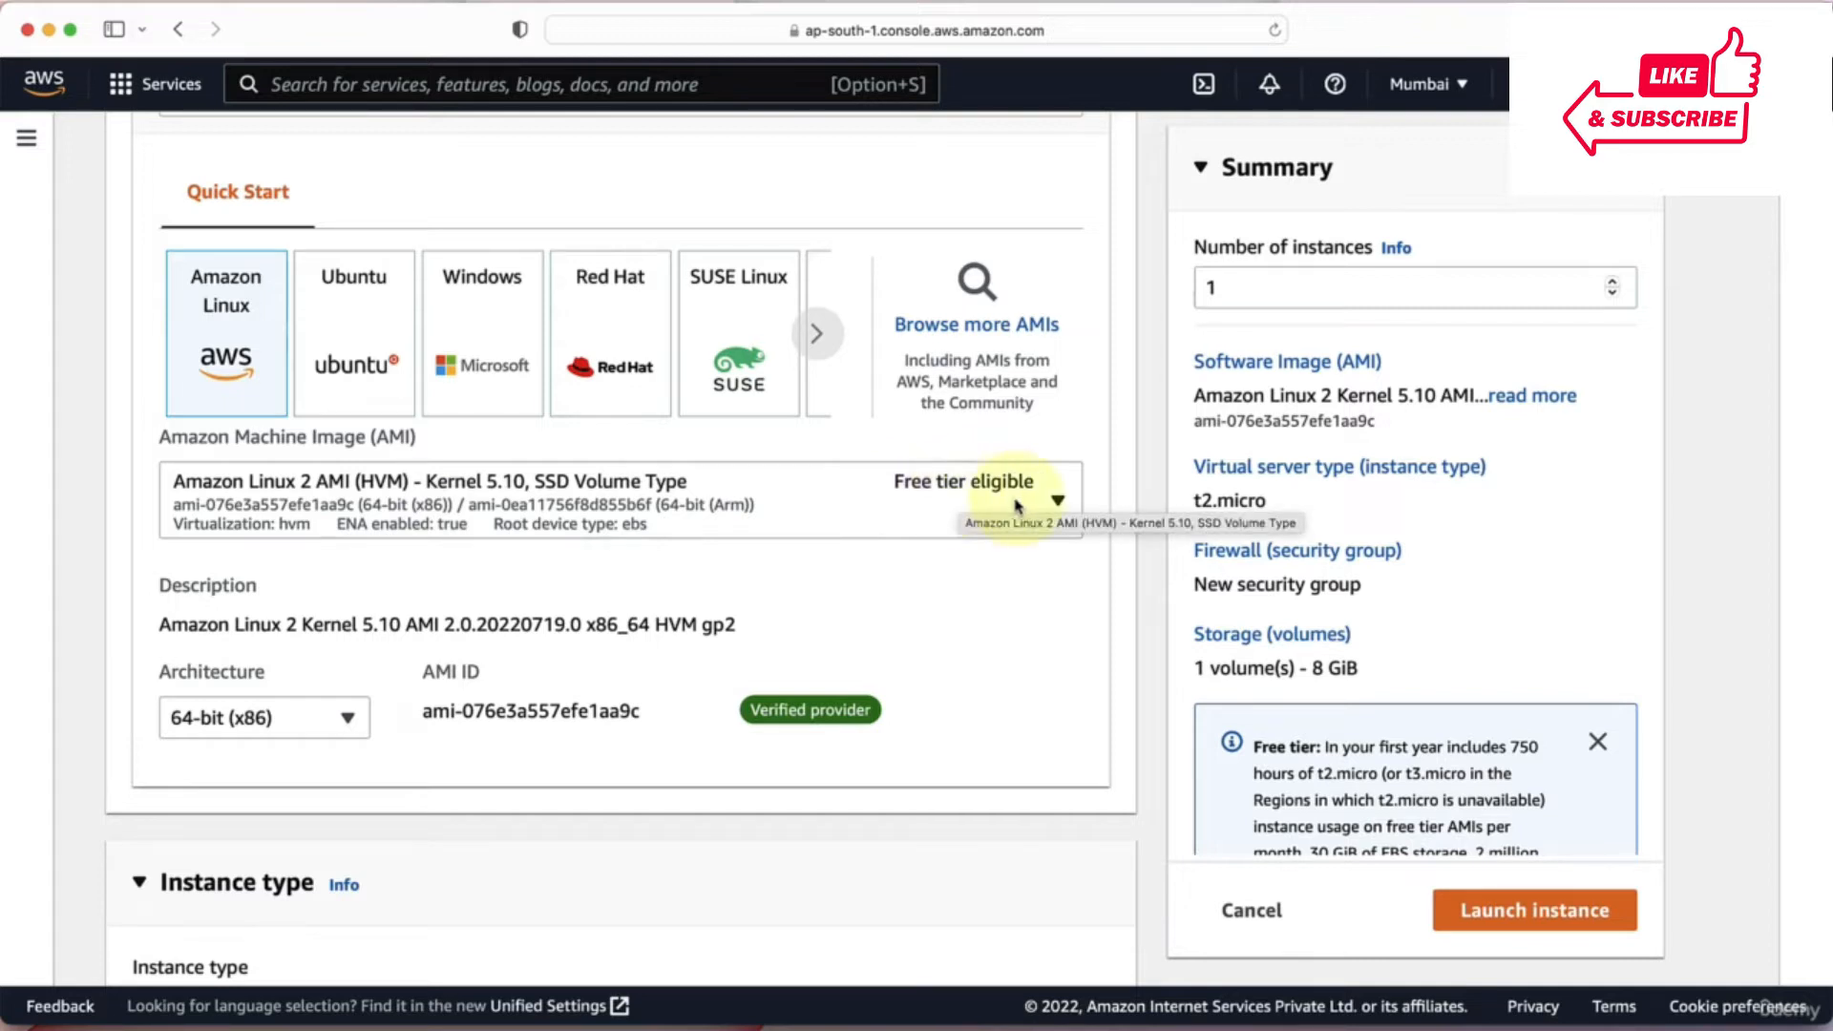
pyautogui.scroll(3, 1020, 506)
pyautogui.scroll(-3, 1015, 496)
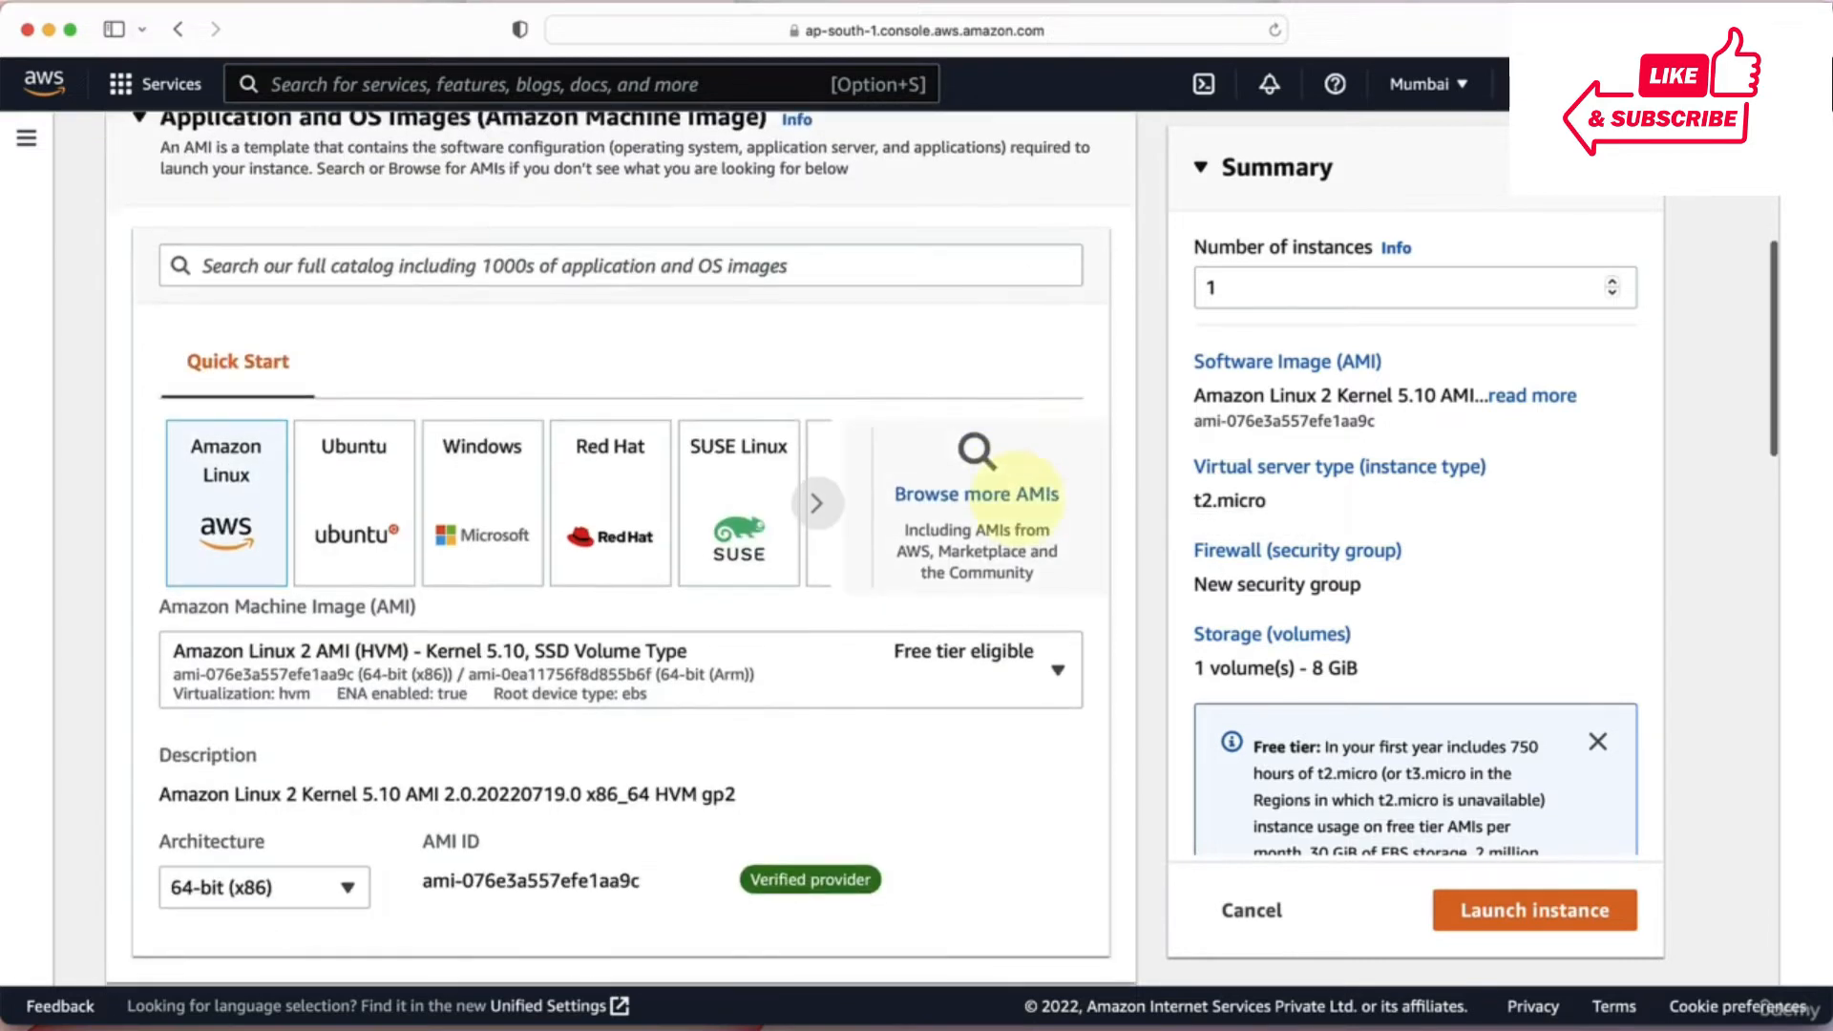
pyautogui.scroll(-7, 1015, 496)
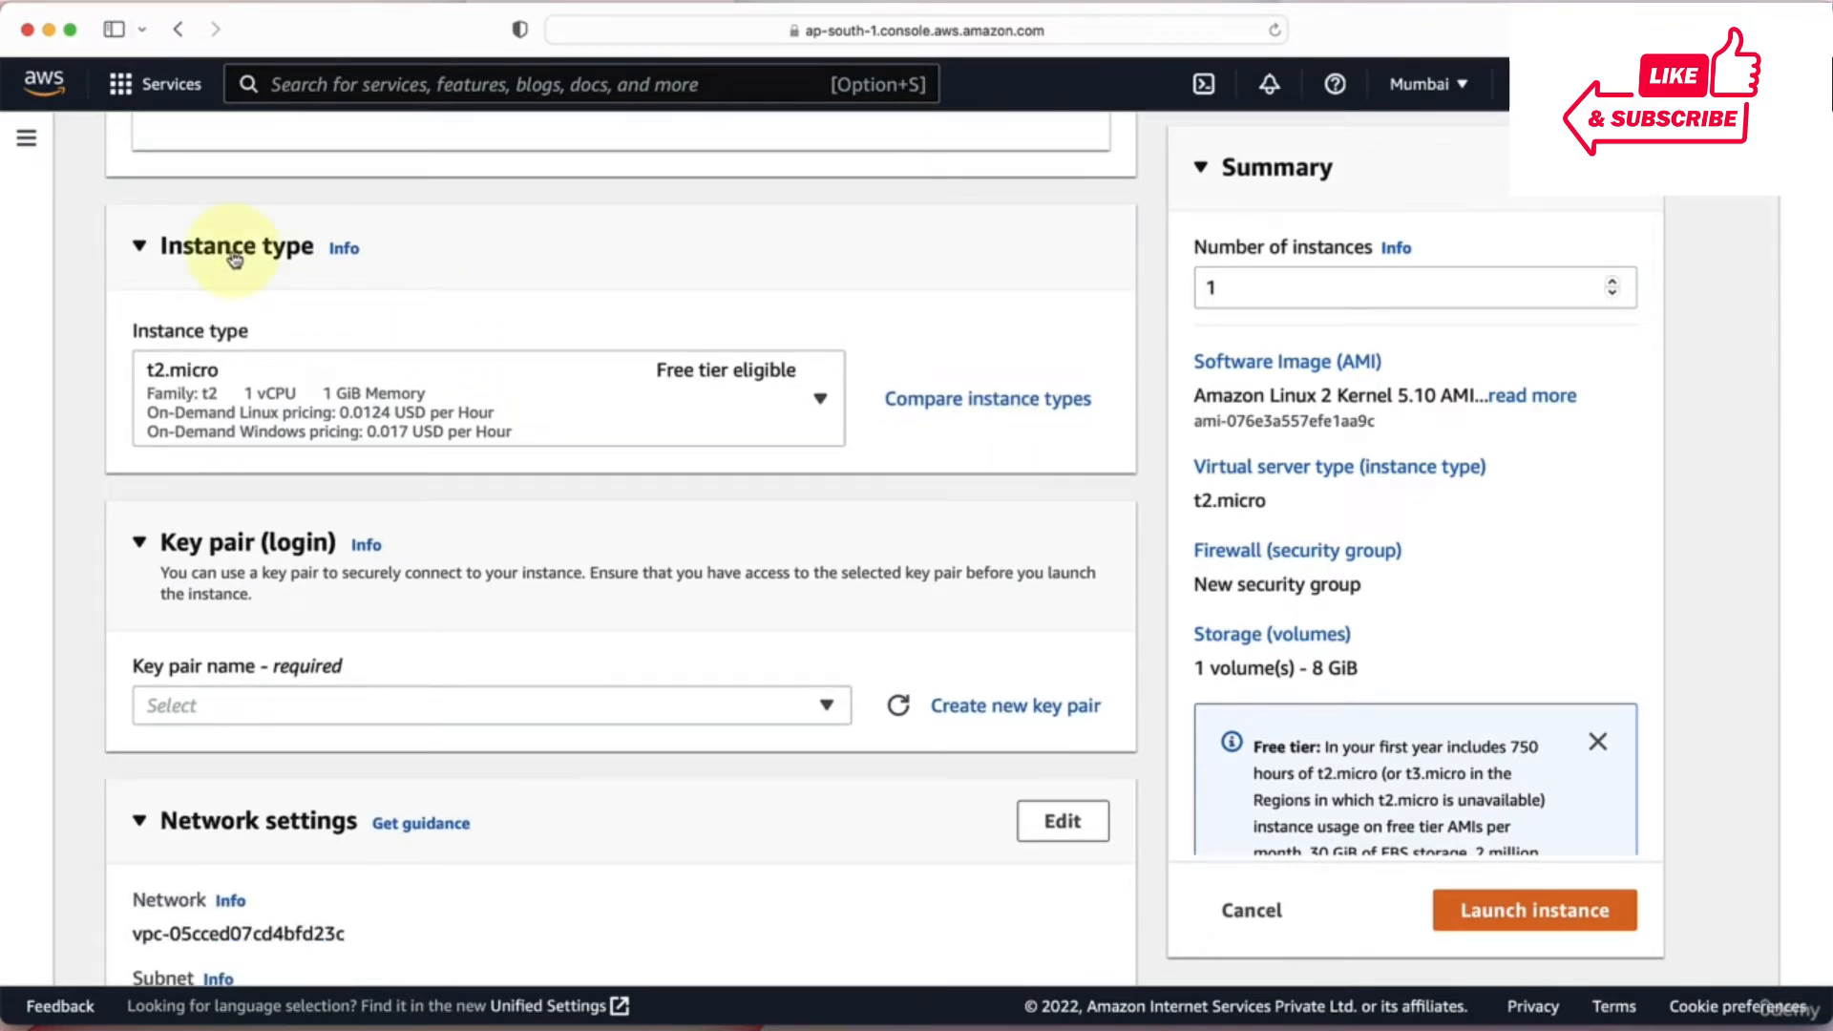
pyautogui.scroll(10, 235, 260)
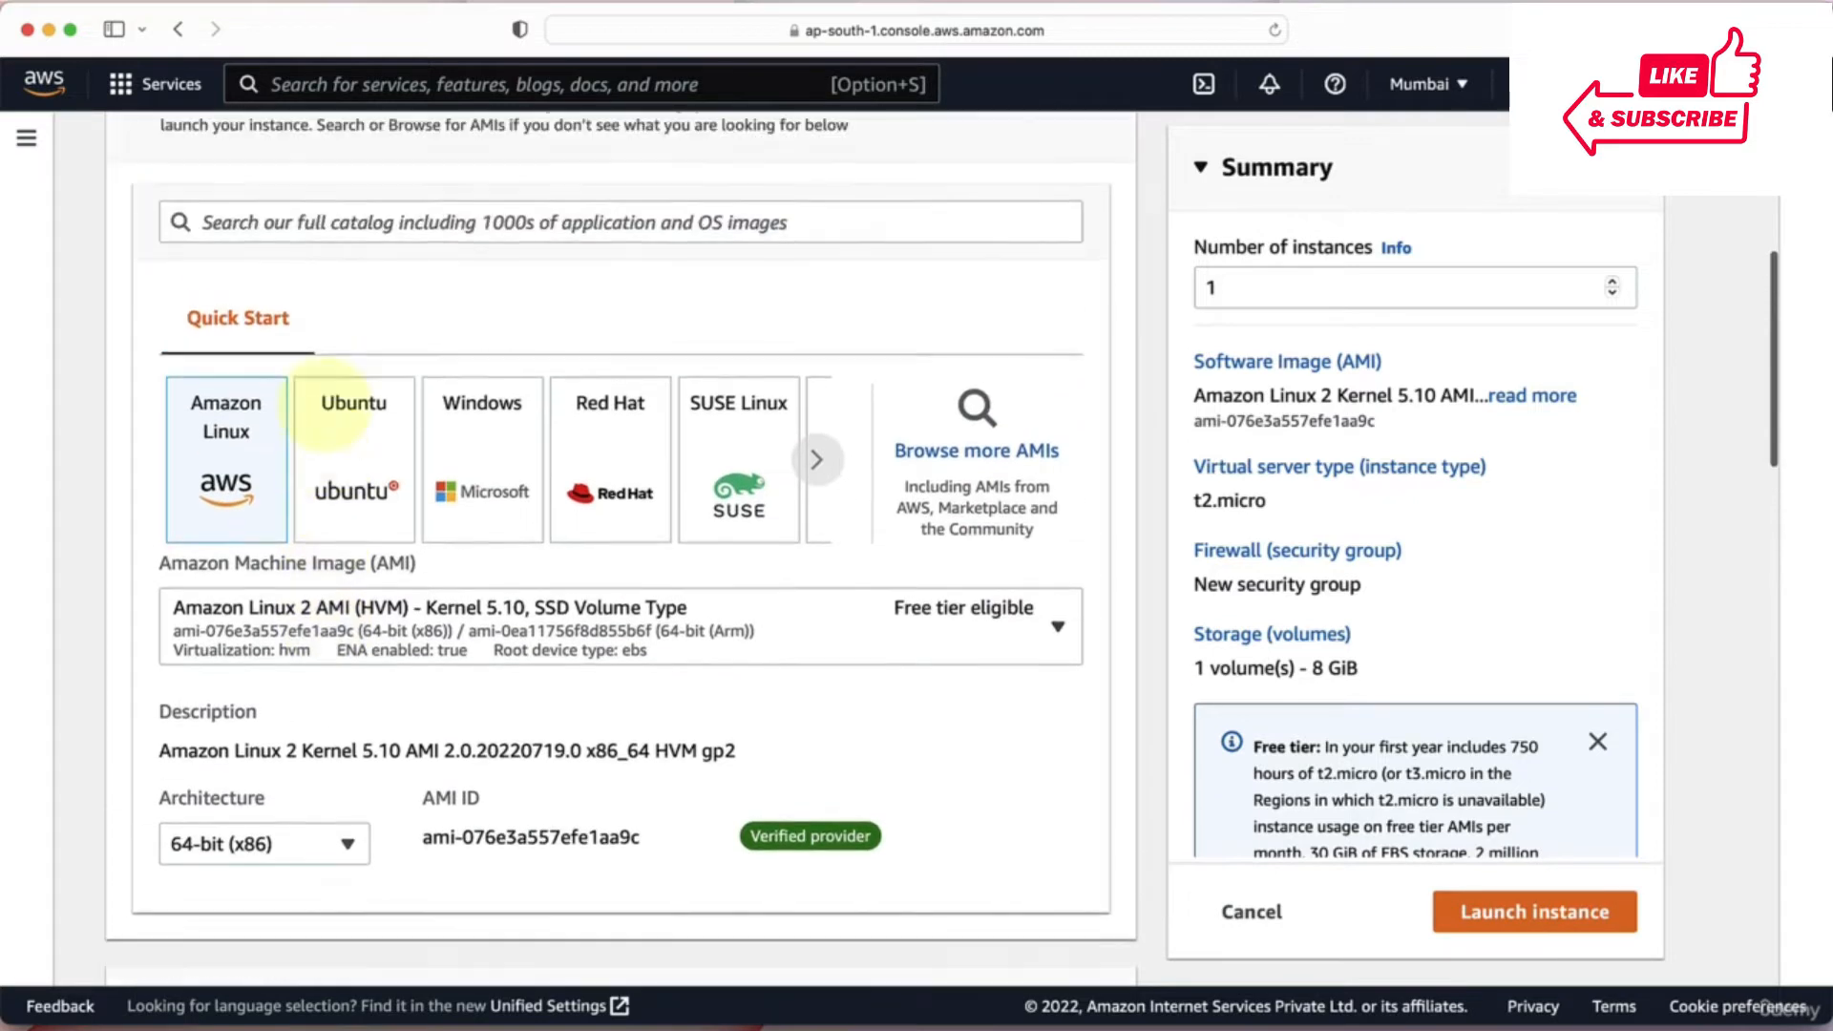
# Look through the available instance types and close the list without changing the selection.
pyautogui.scroll(-6, 324, 401)
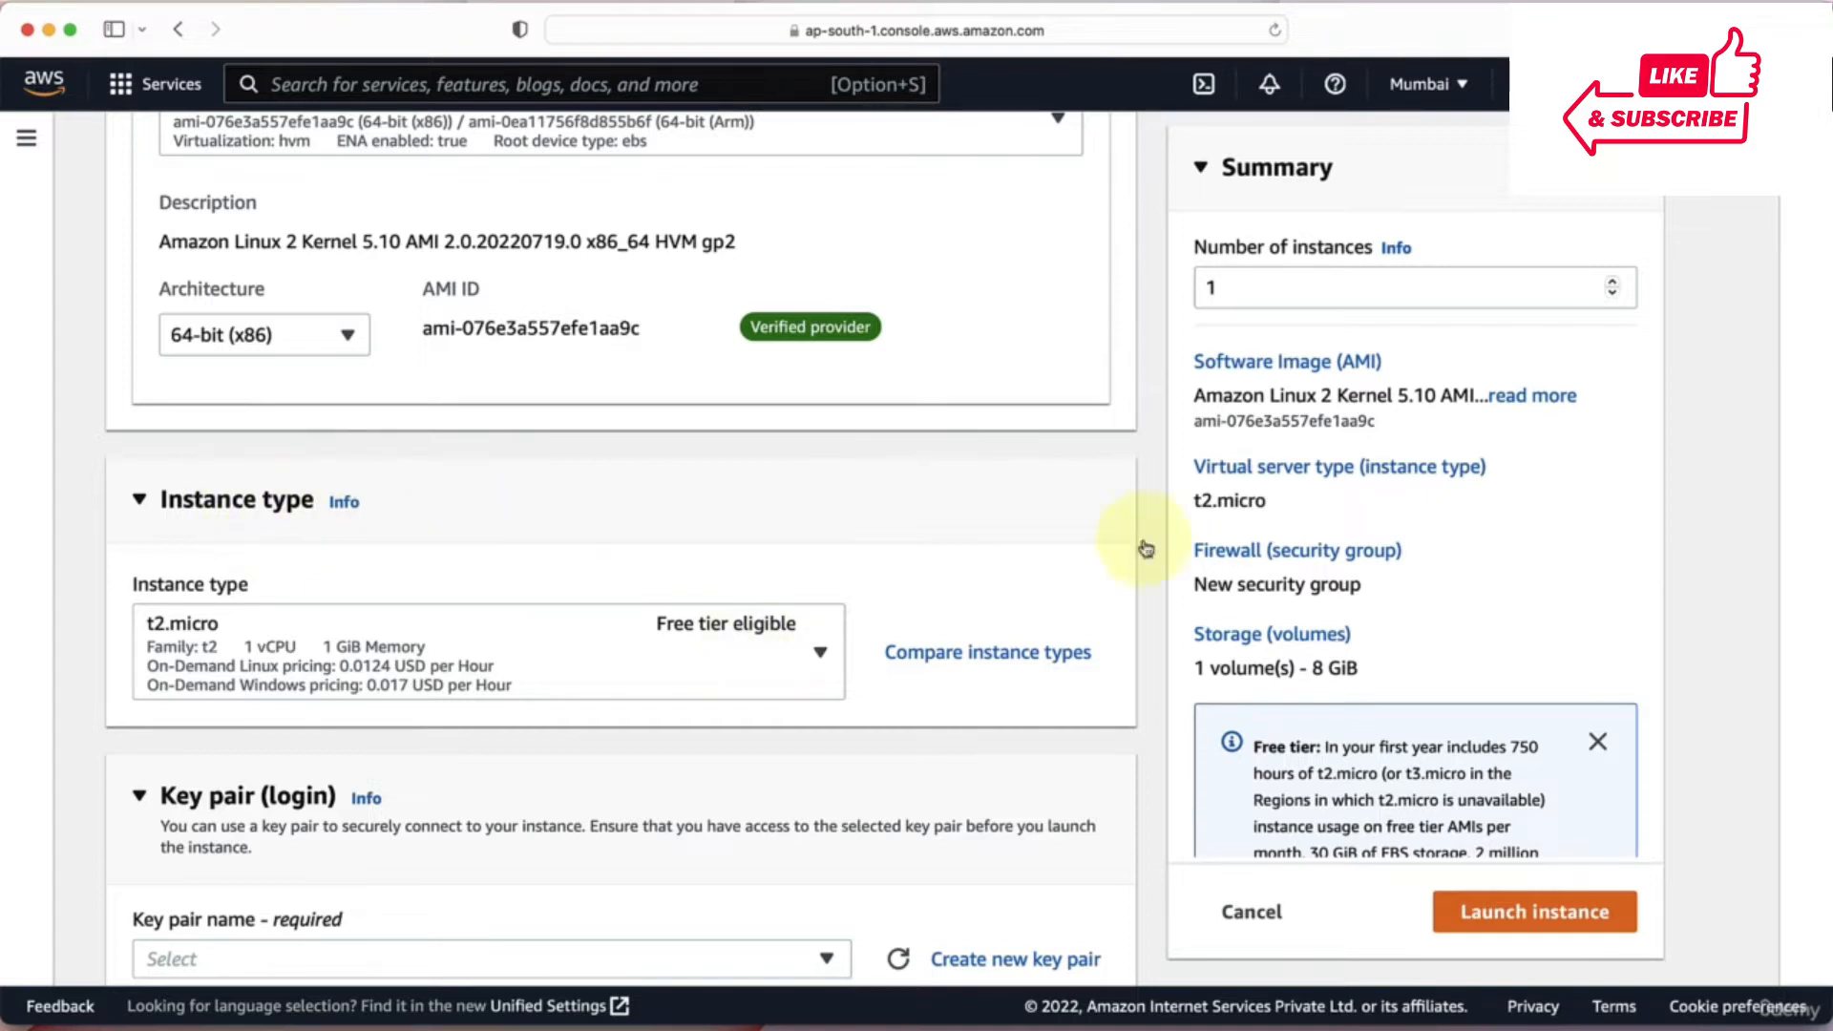
pyautogui.click(819, 656)
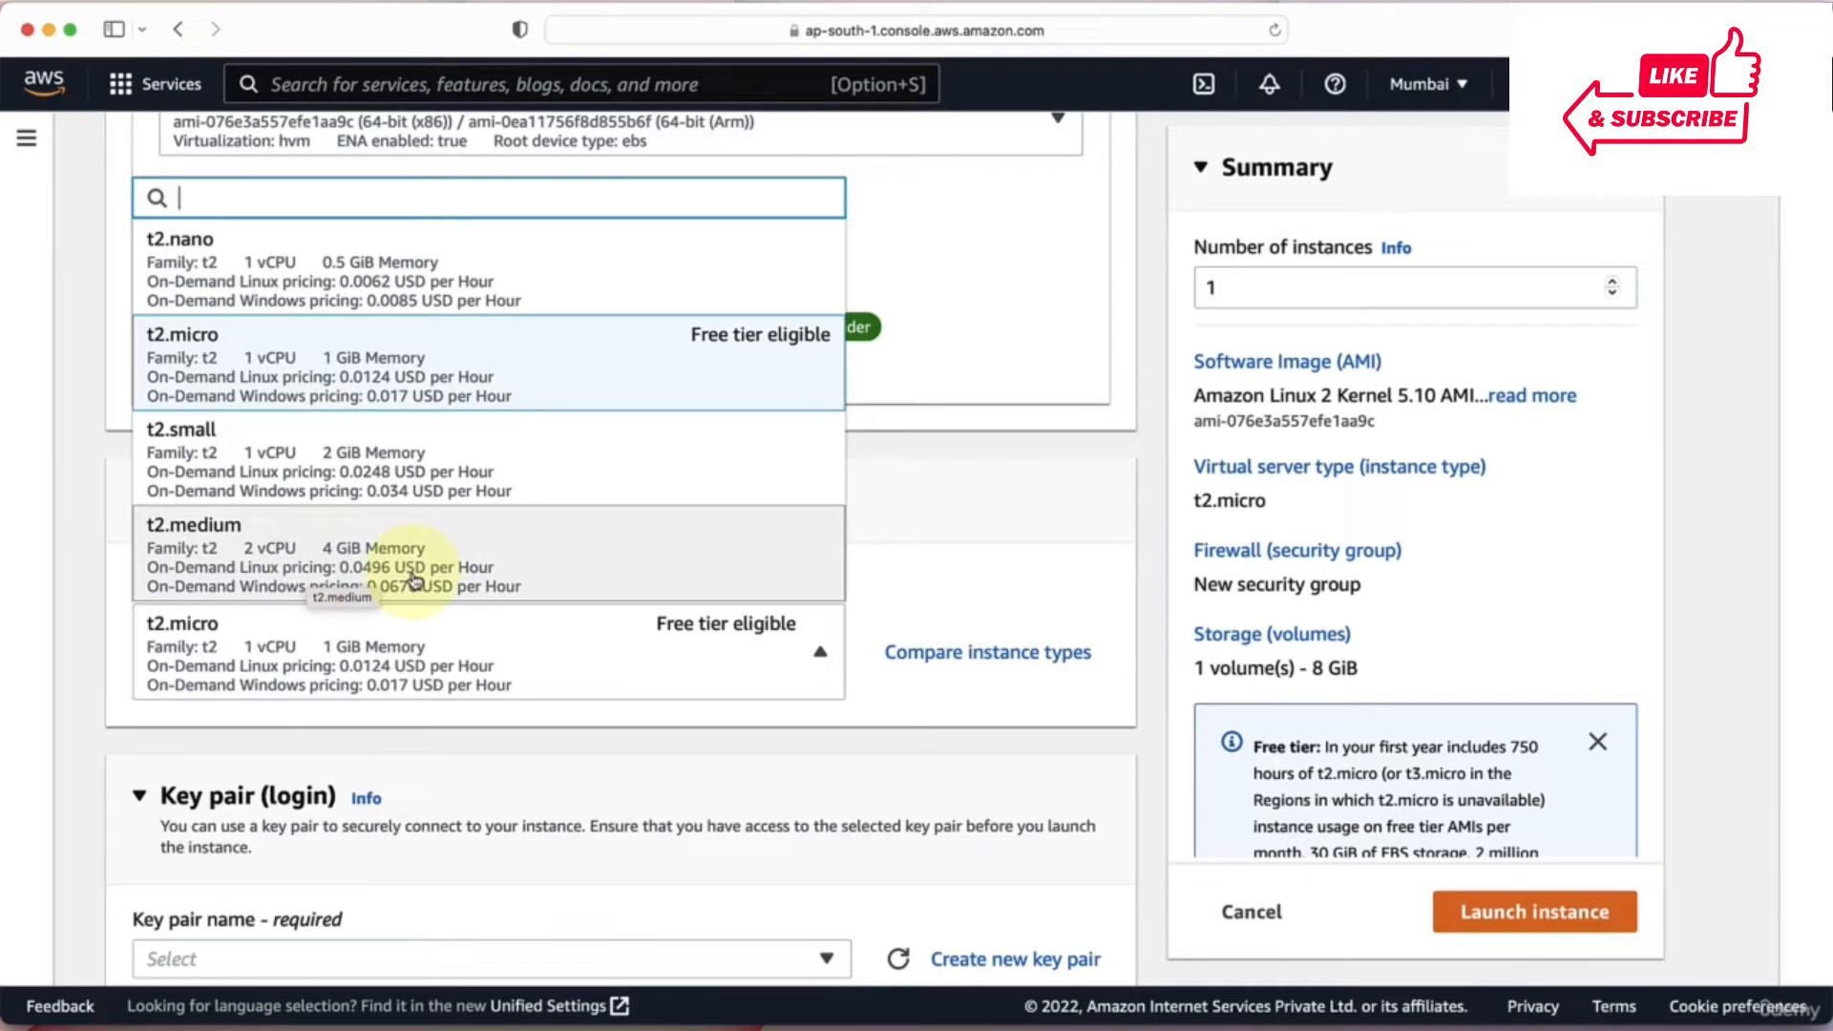
pyautogui.click(1174, 569)
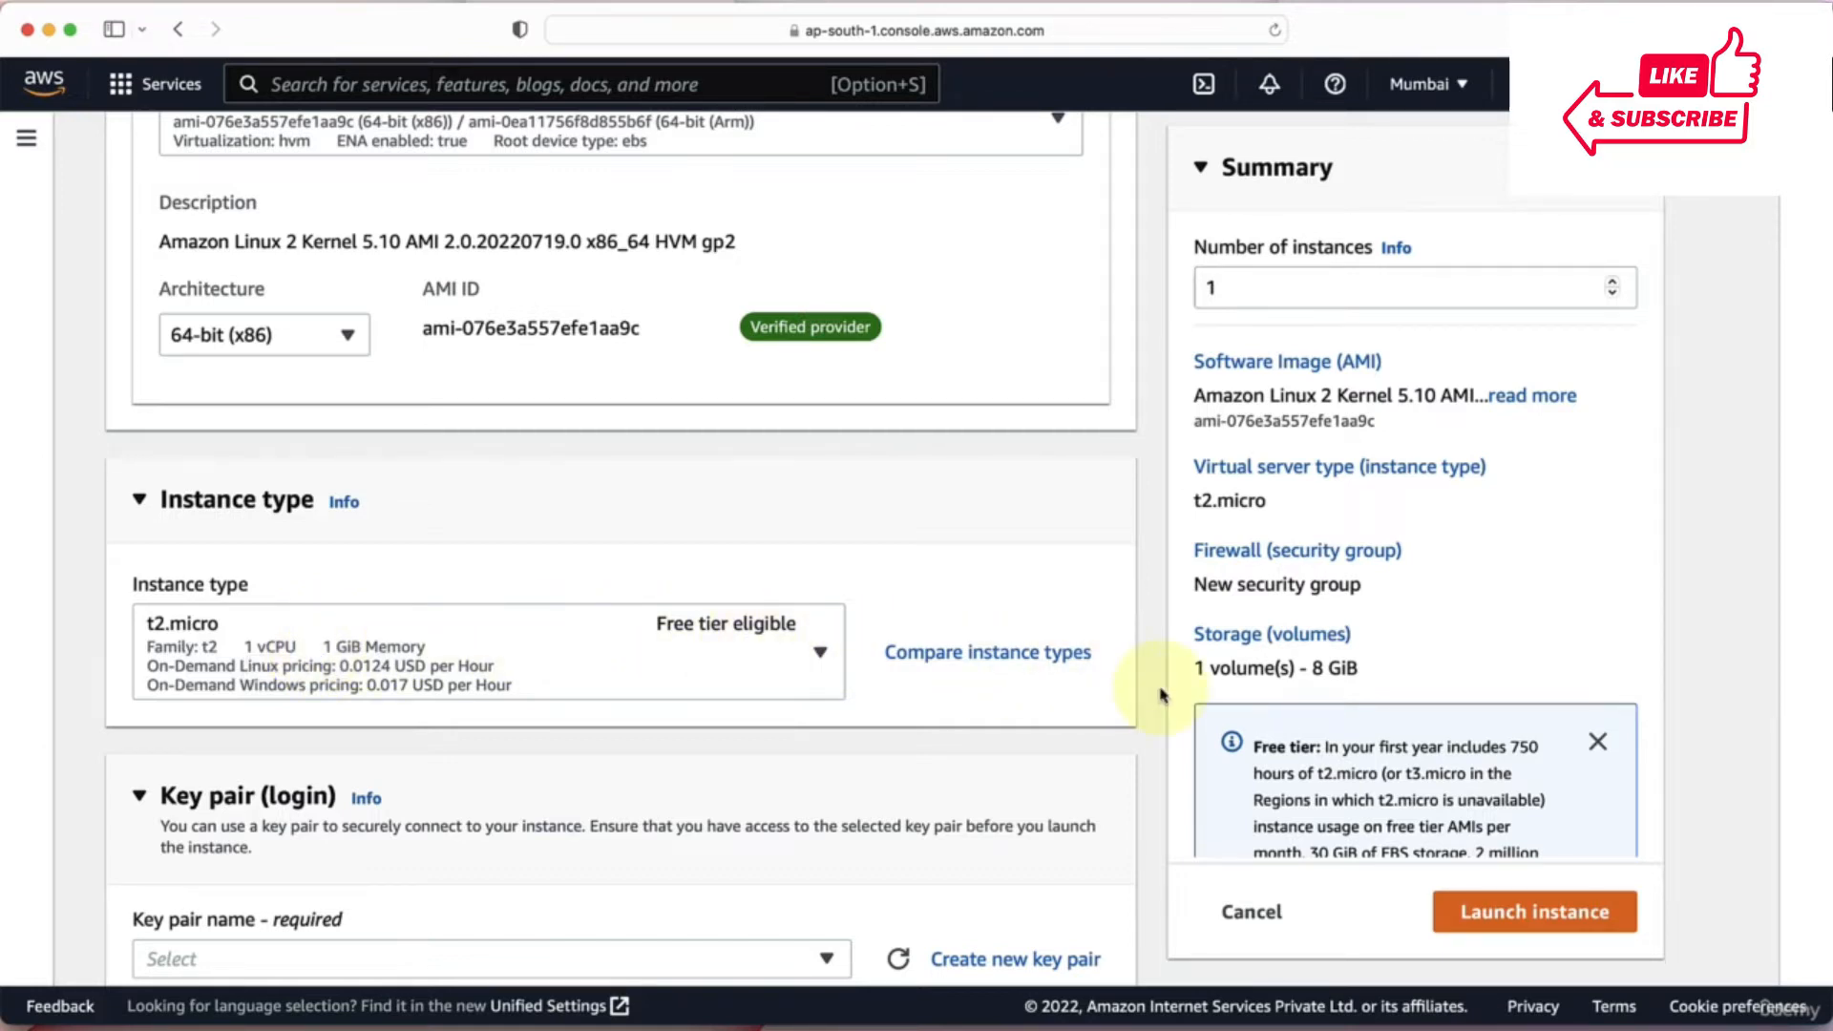
# Create a key pair named ec2-default, allow its file download, and select it as the instance's login key pair.
pyautogui.scroll(-5, 1162, 694)
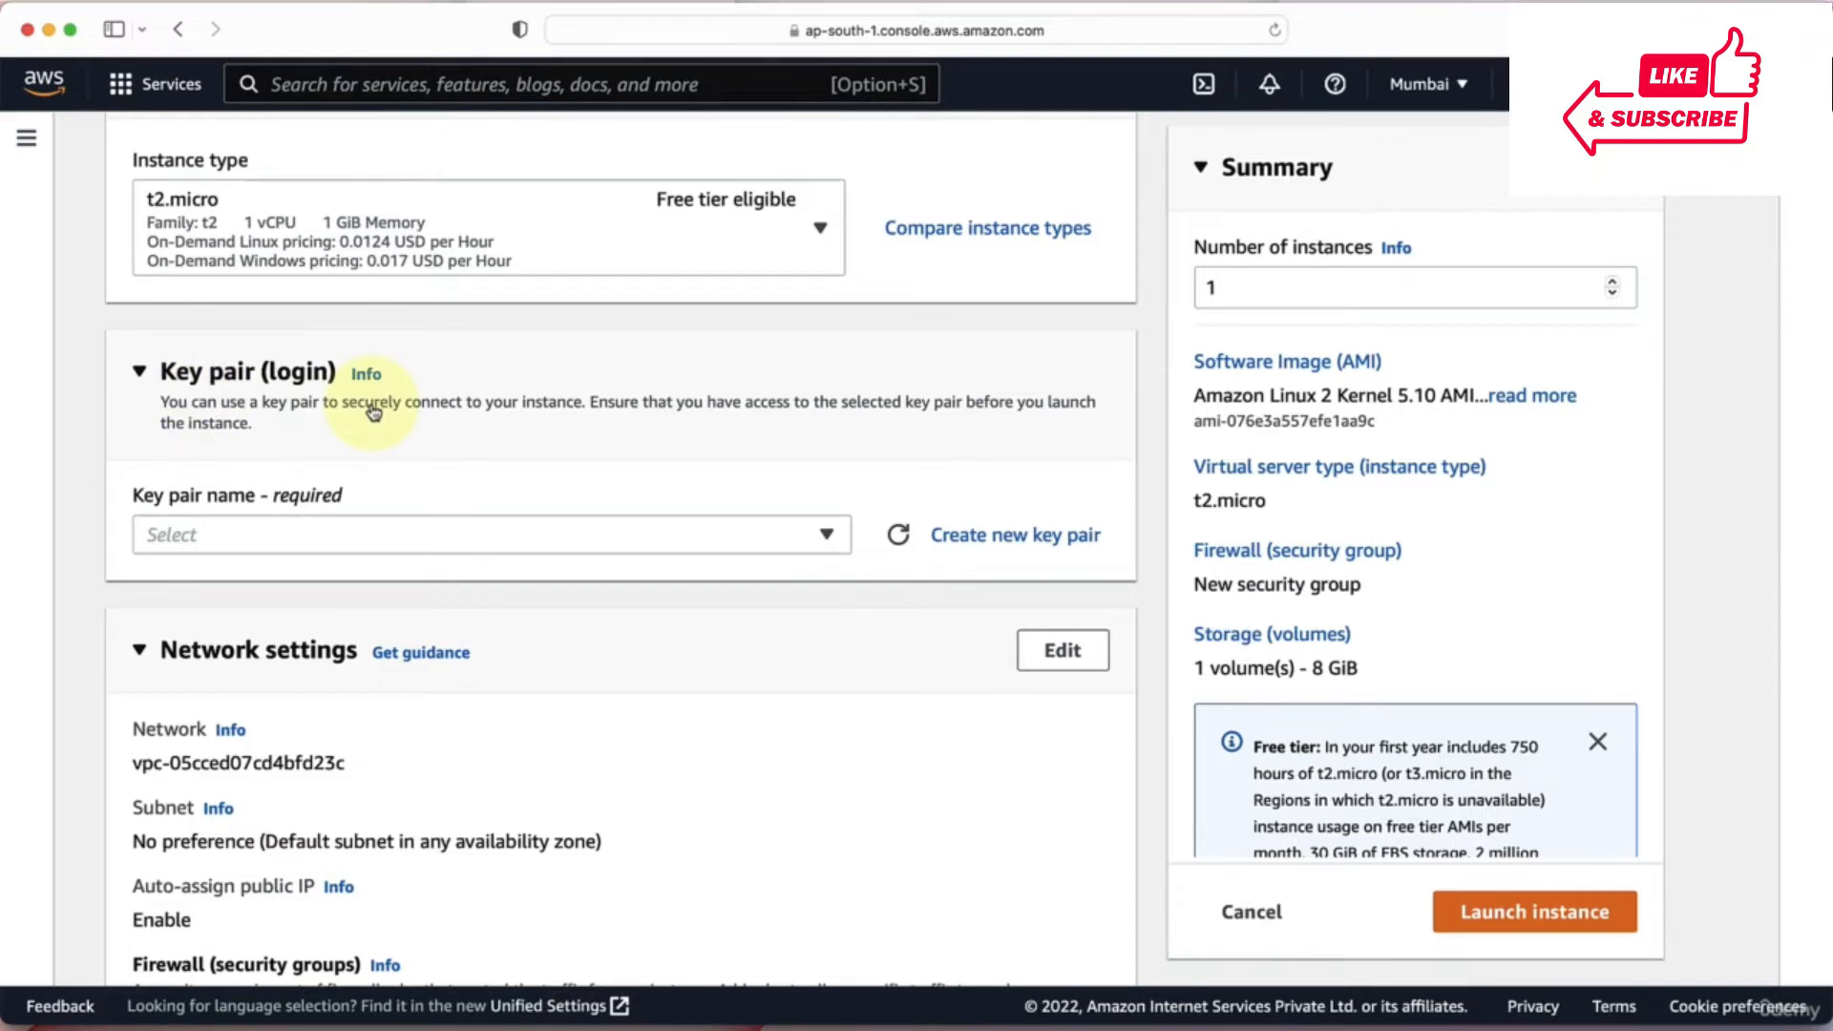
pyautogui.click(1024, 550)
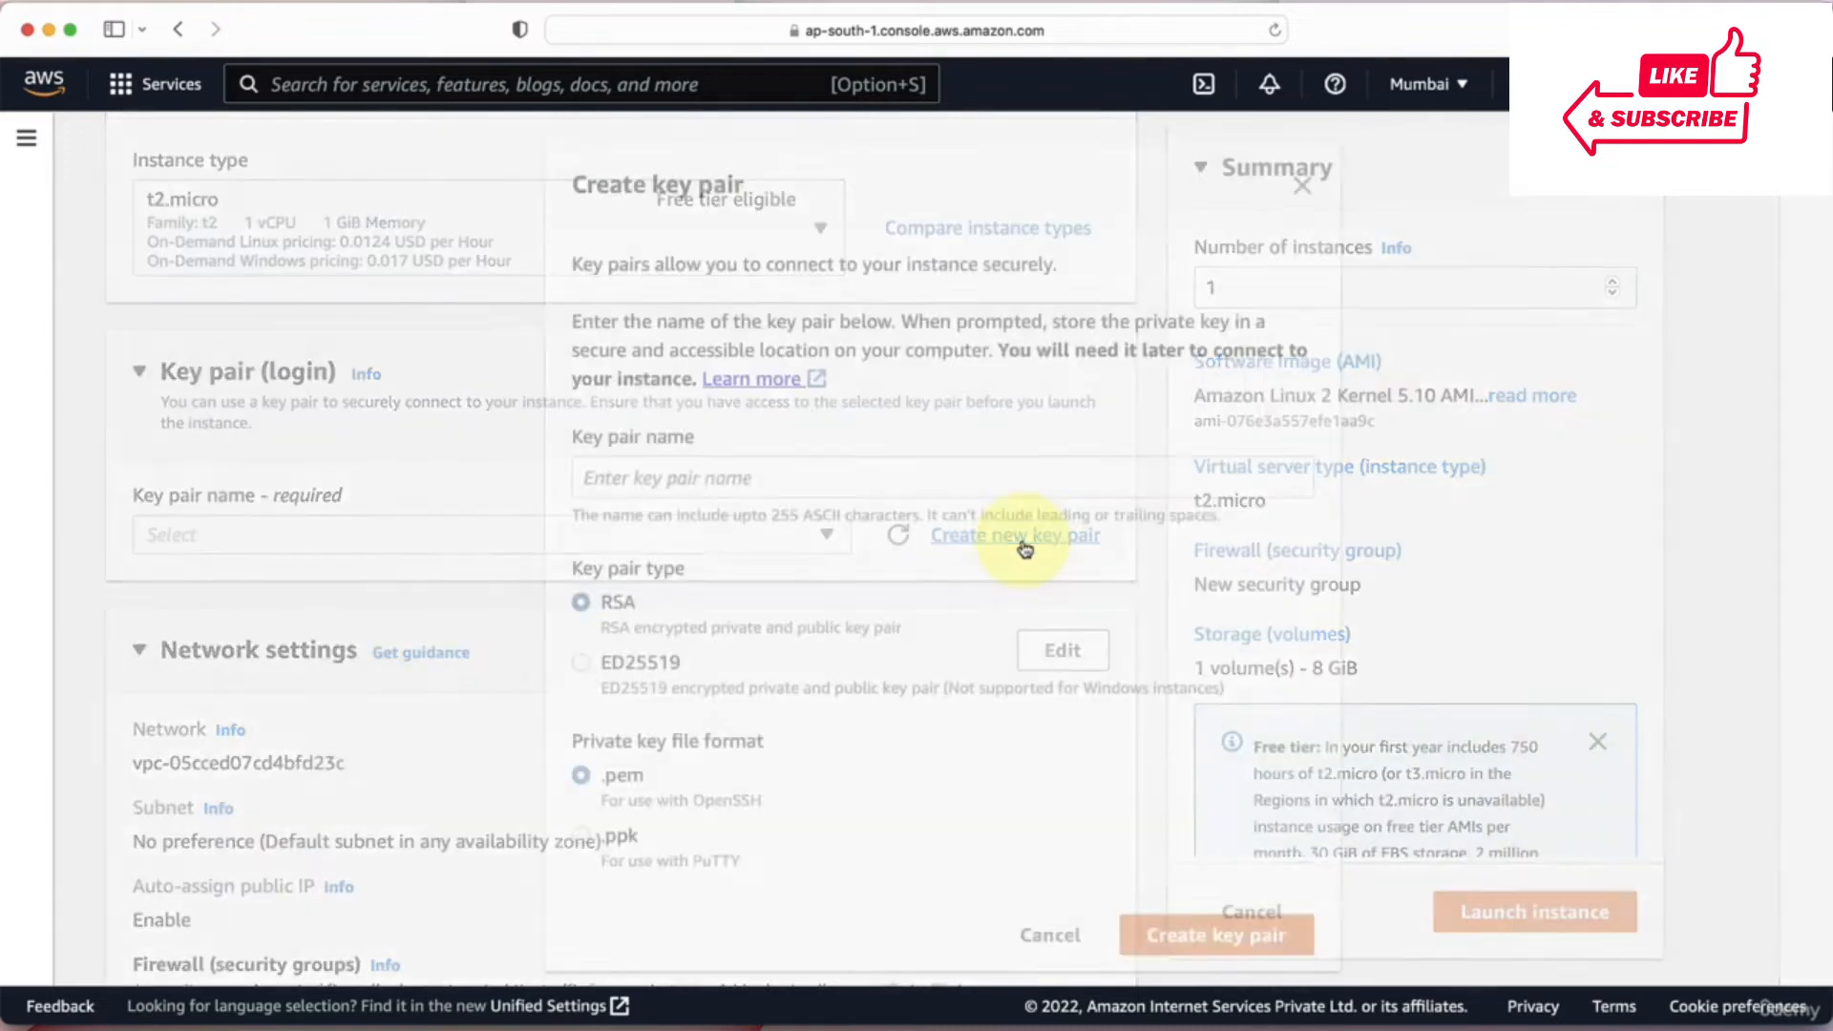
pyautogui.click(642, 482)
pyautogui.write('ec')
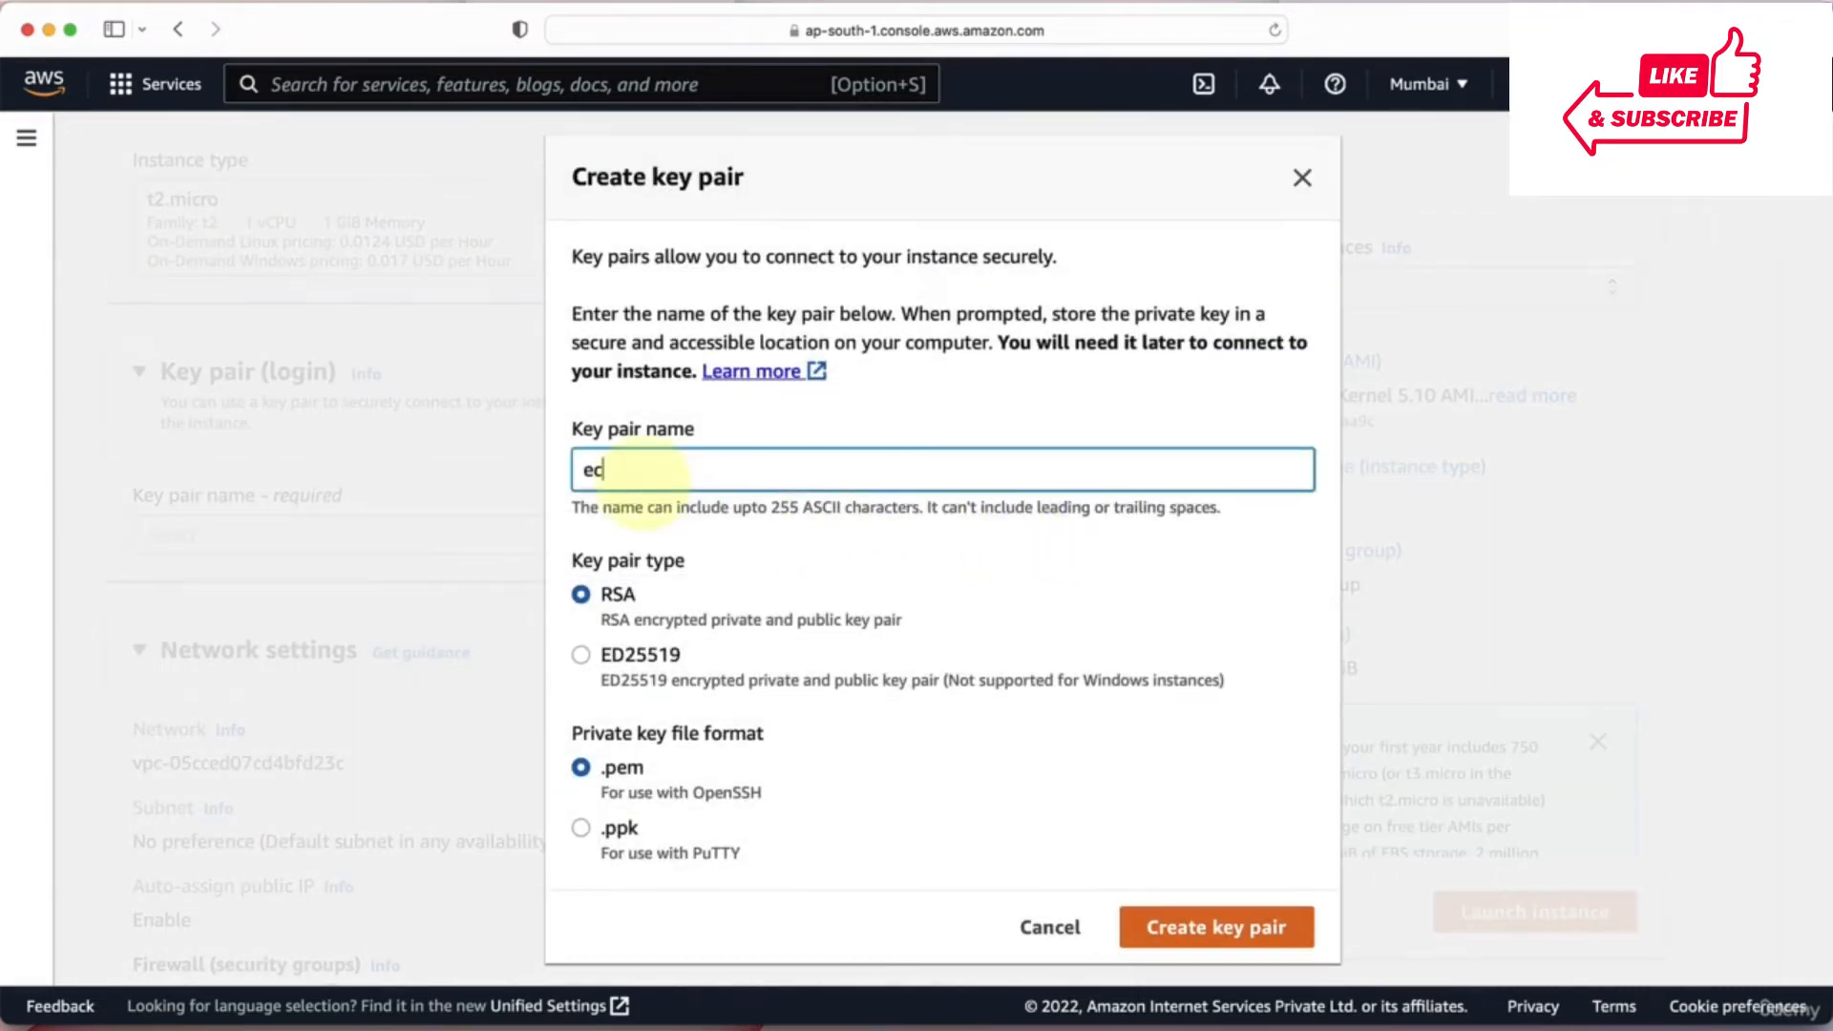
pyautogui.write('2-default')
pyautogui.click(1192, 942)
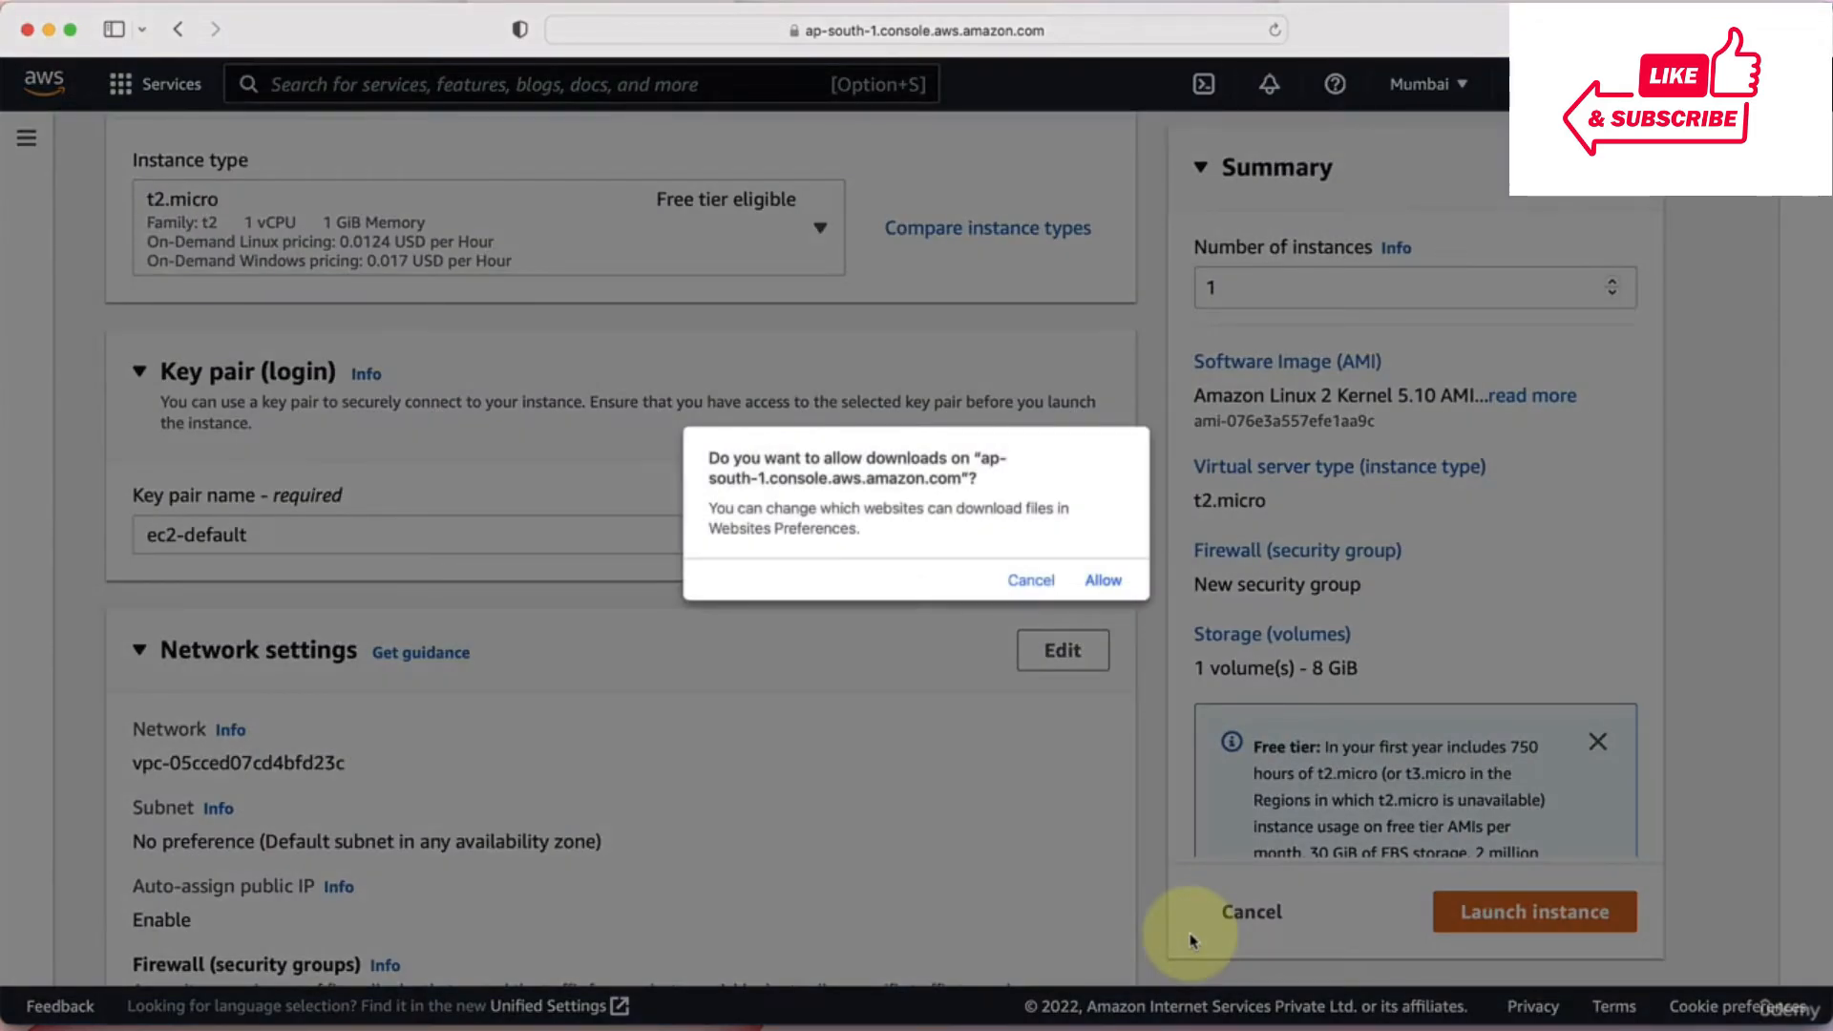
pyautogui.click(1103, 581)
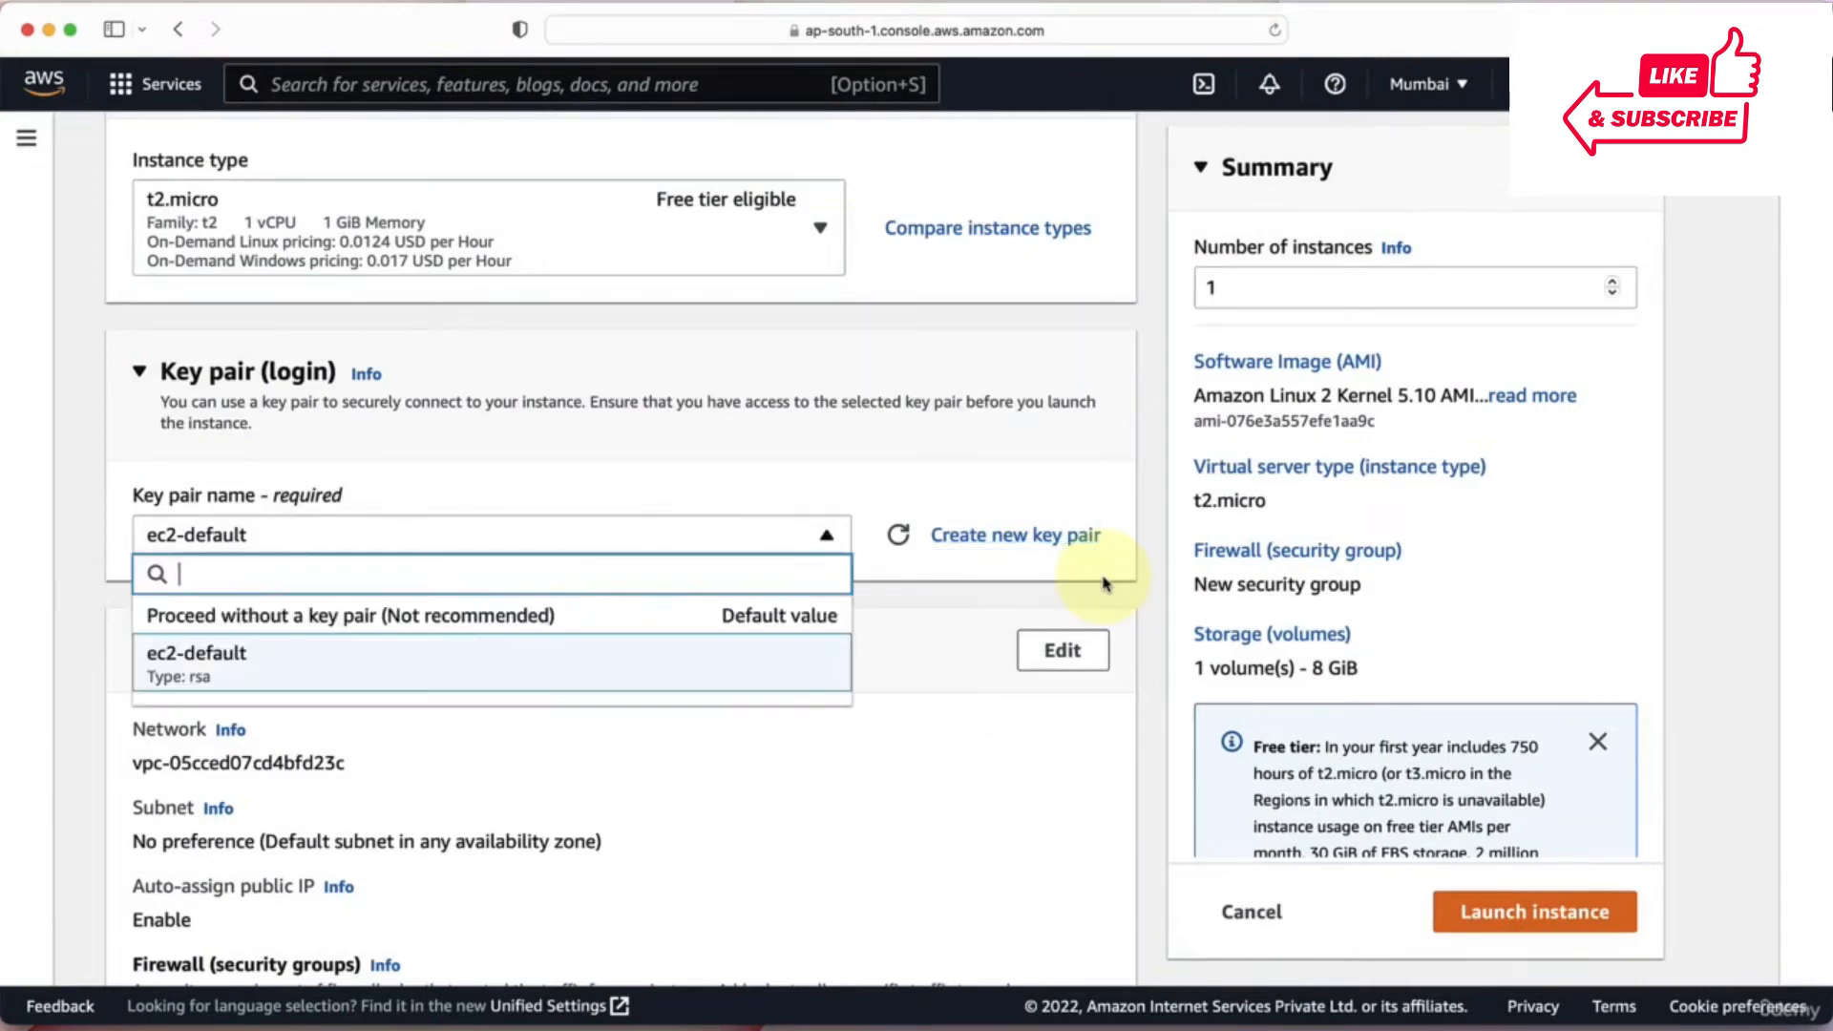
pyautogui.click(391, 659)
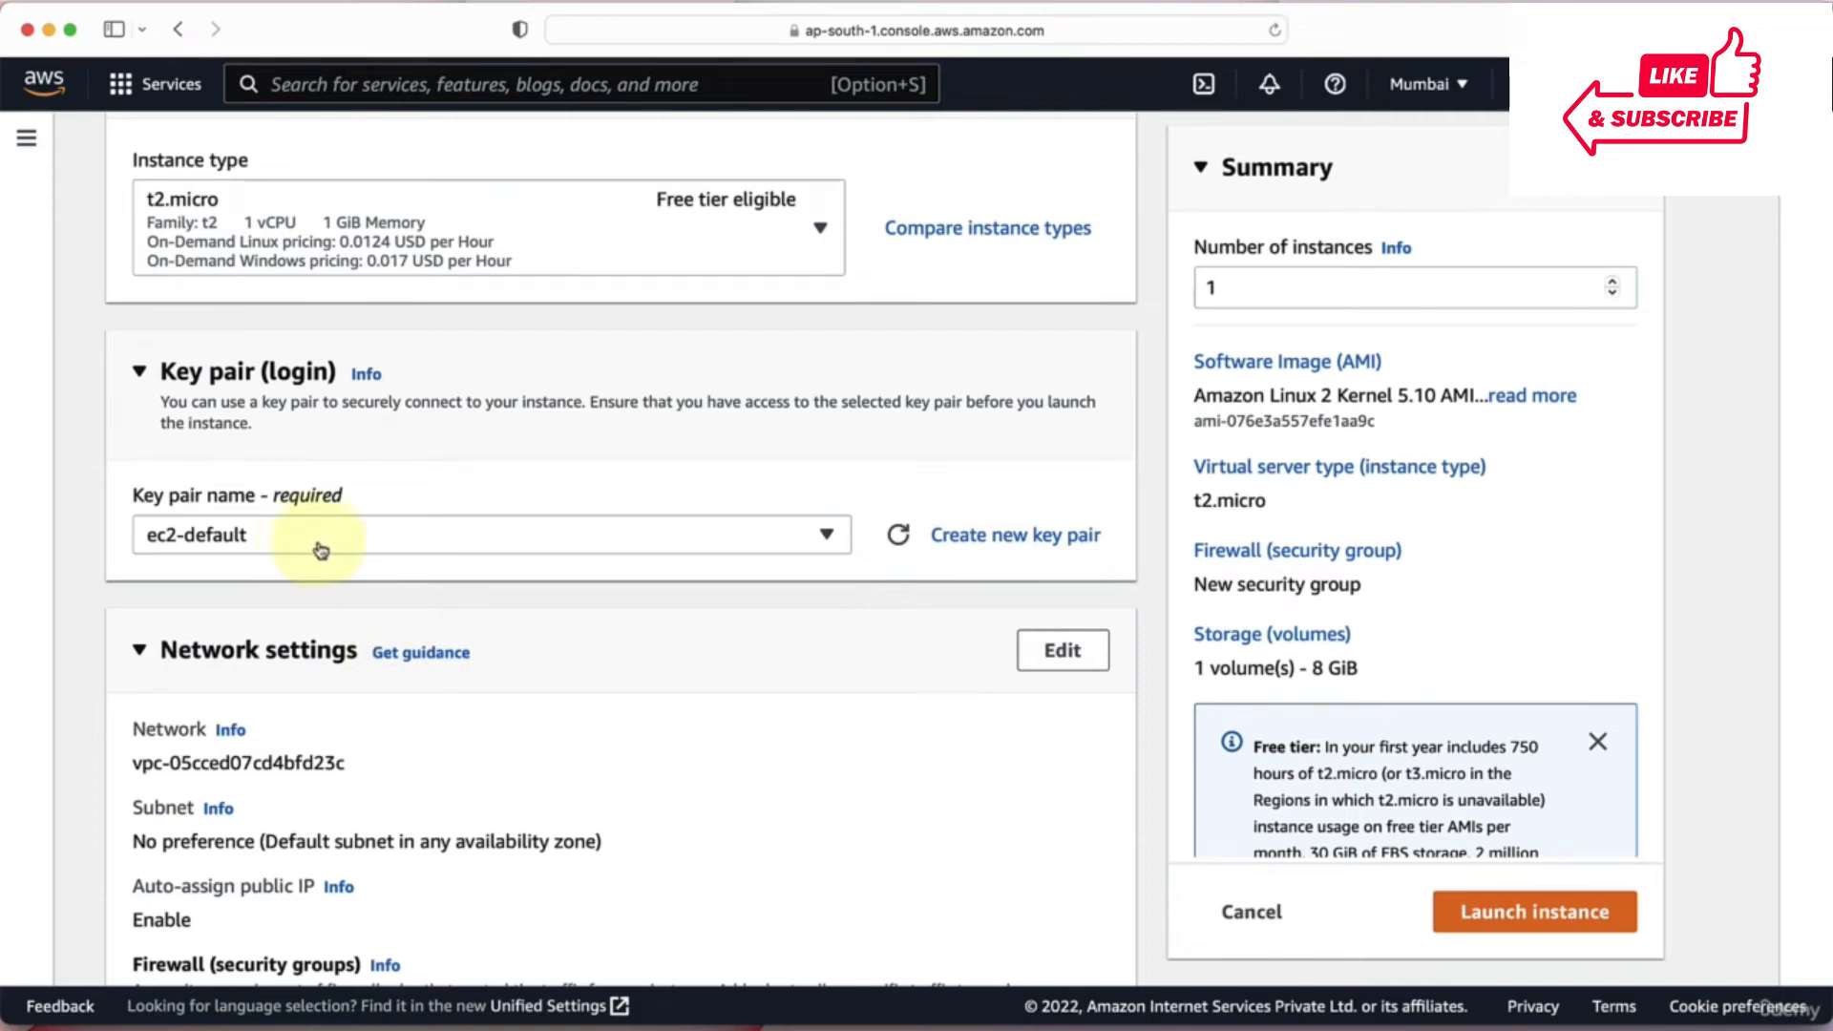
# Examine the network settings, the security group's traffic rules and the storage configuration of the new instance.
pyautogui.scroll(-3, 559, 585)
pyautogui.scroll(2, 559, 585)
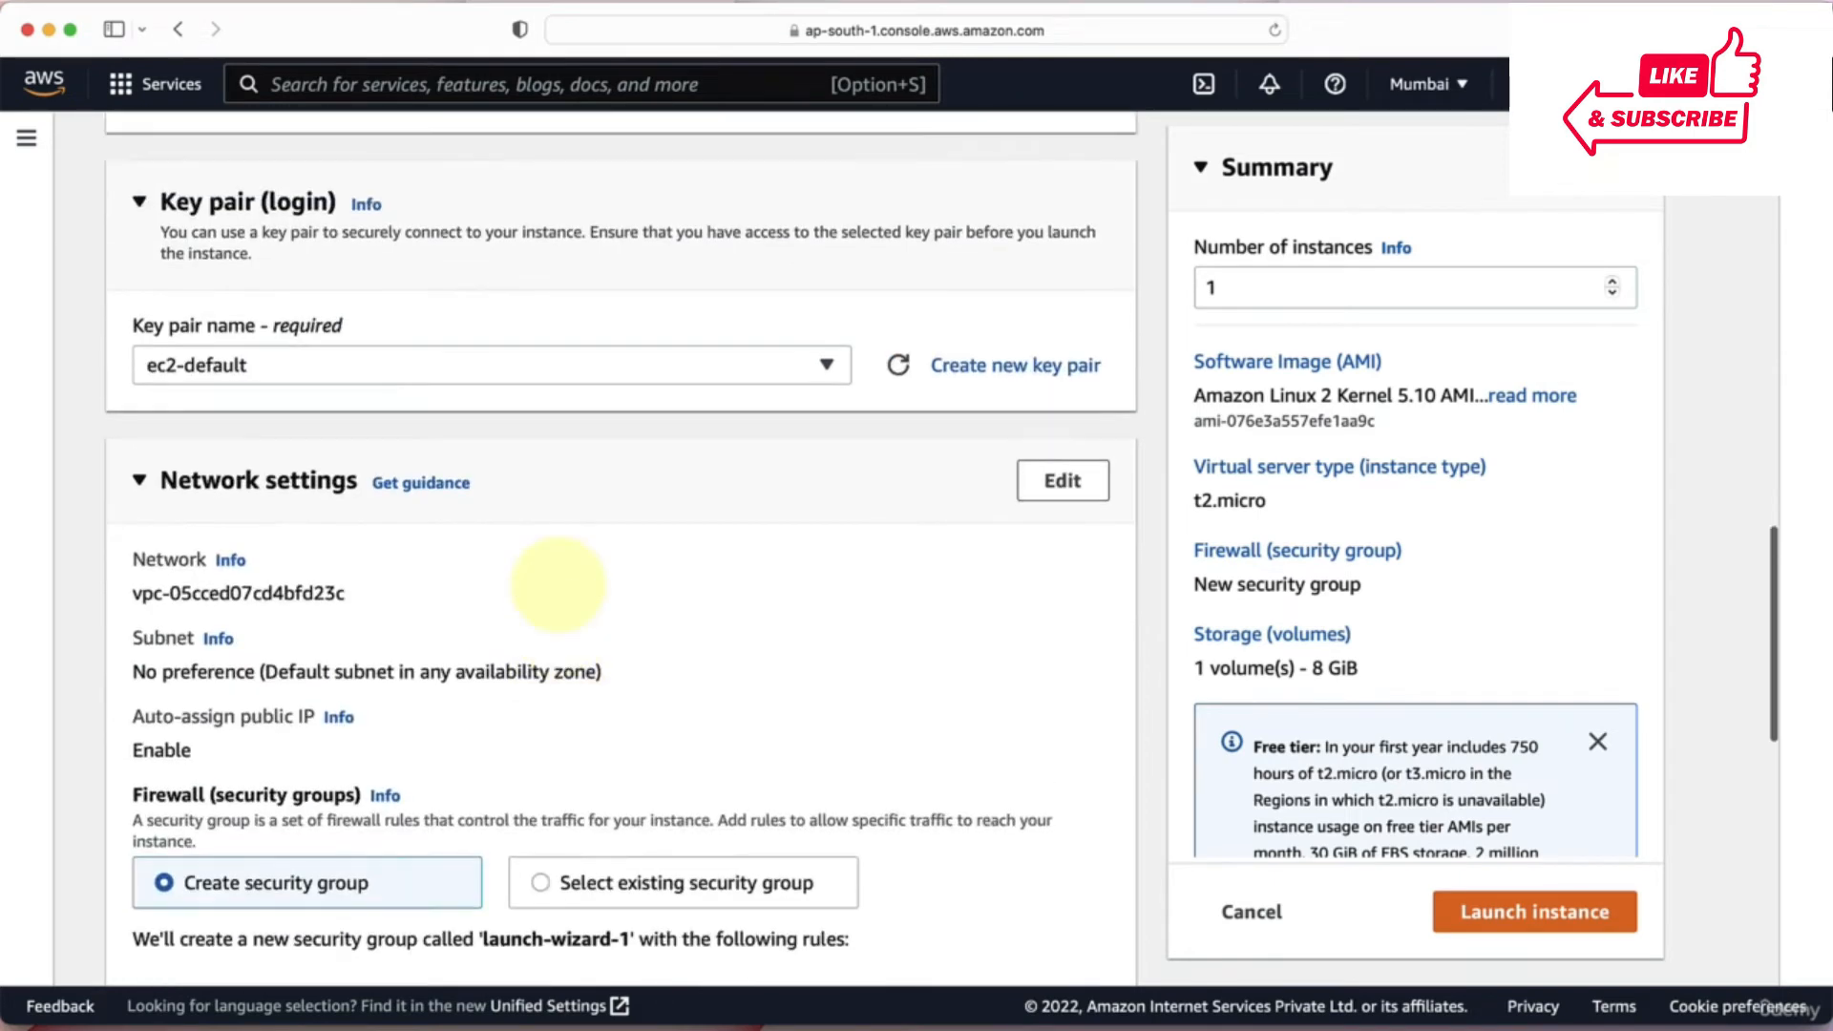
pyautogui.scroll(-3, 559, 585)
pyautogui.scroll(-2, 558, 583)
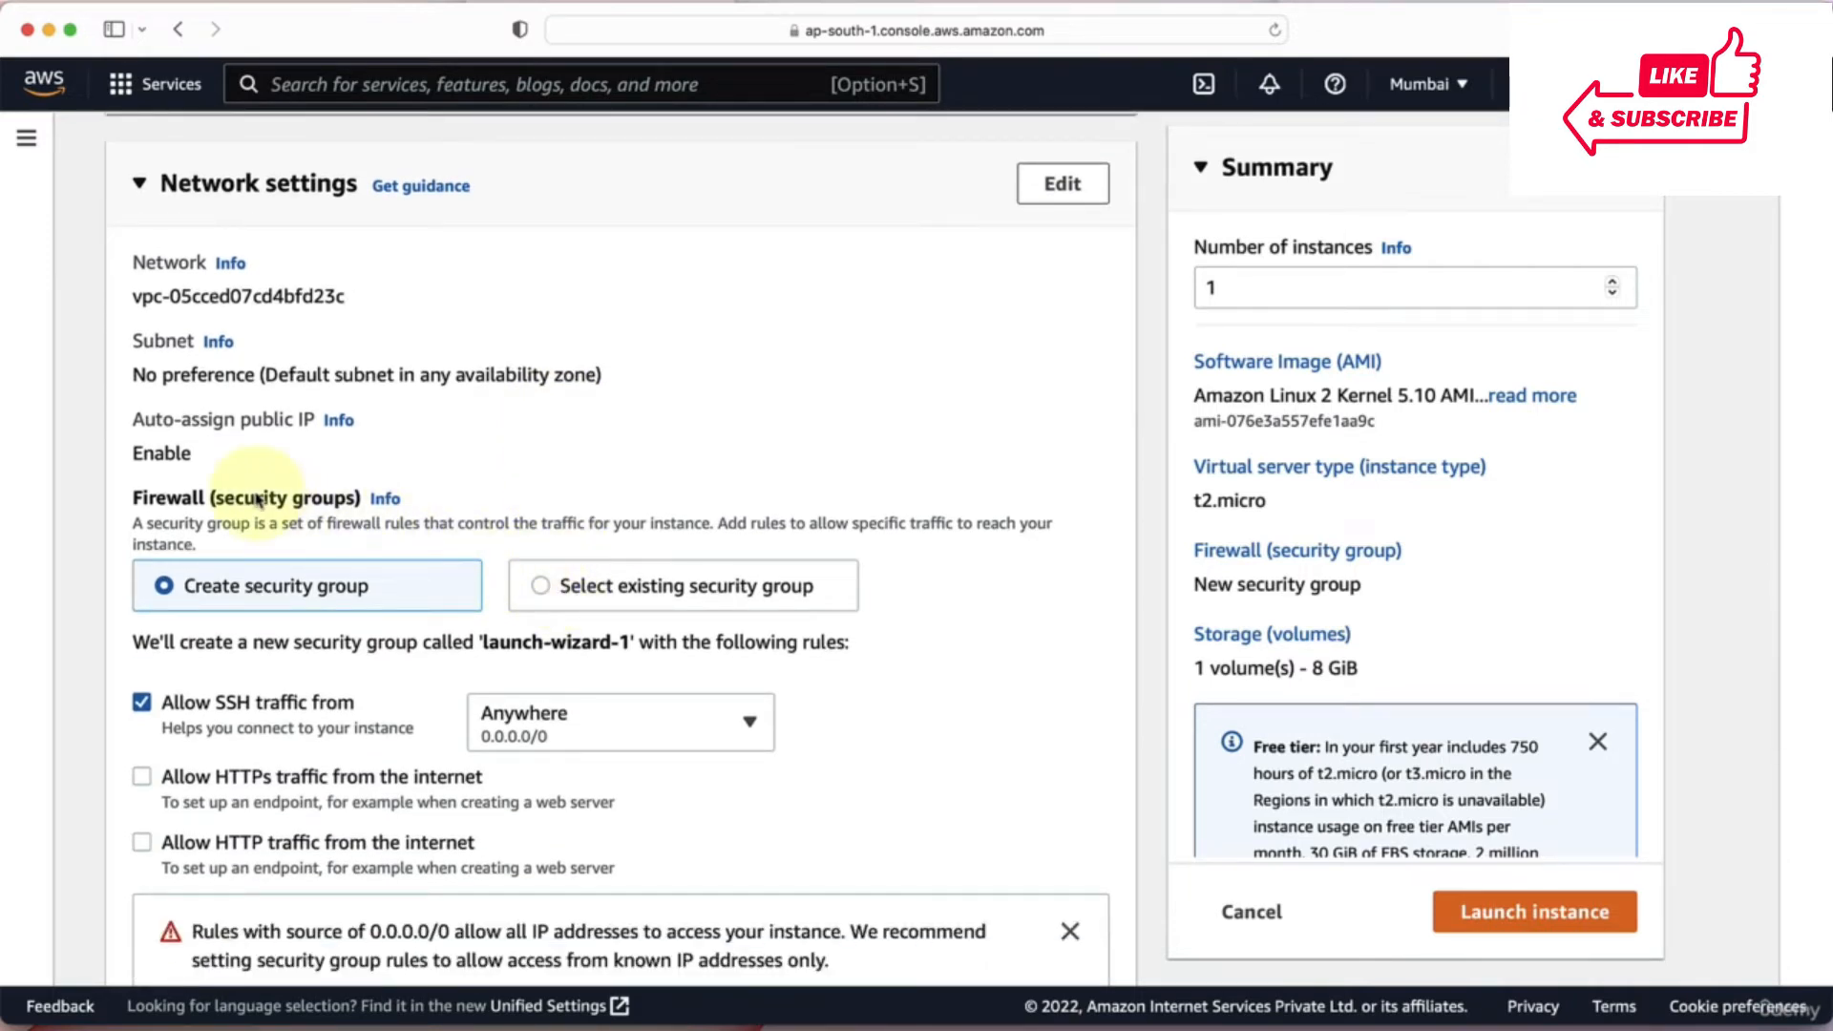
pyautogui.scroll(-1, 259, 499)
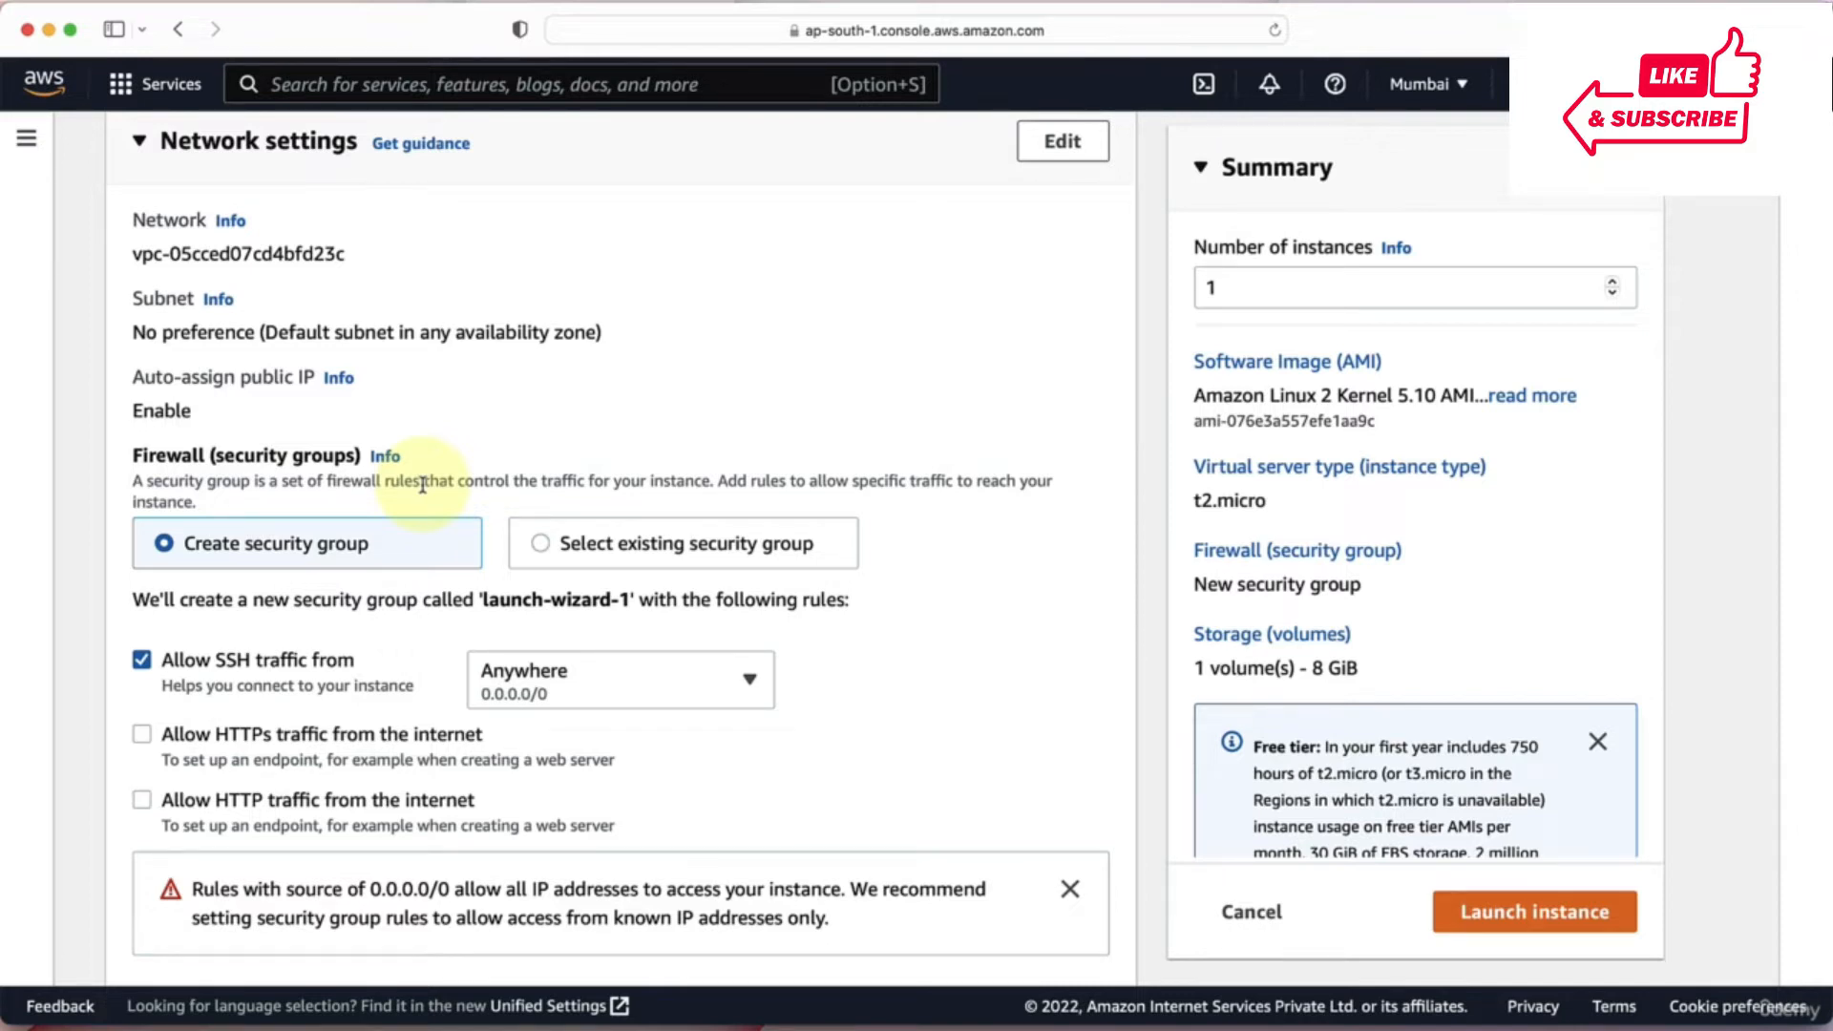
pyautogui.scroll(-1, 244, 480)
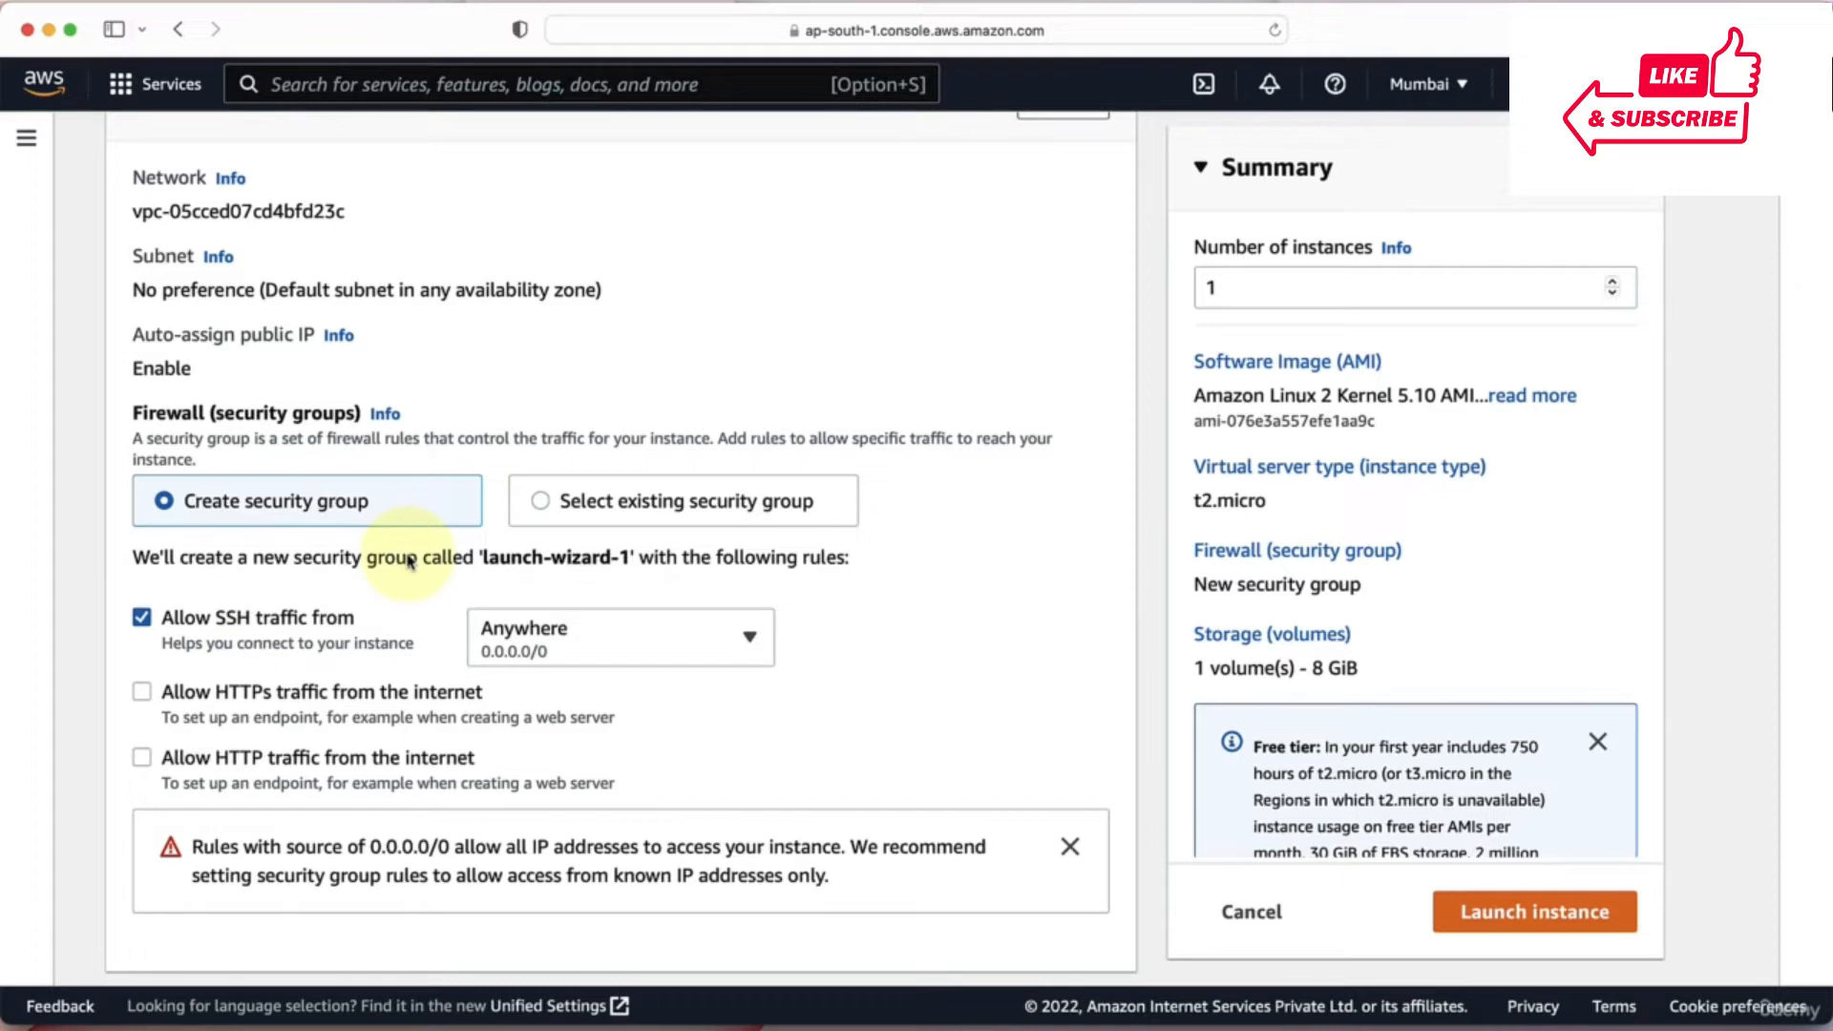
pyautogui.scroll(-10, 408, 560)
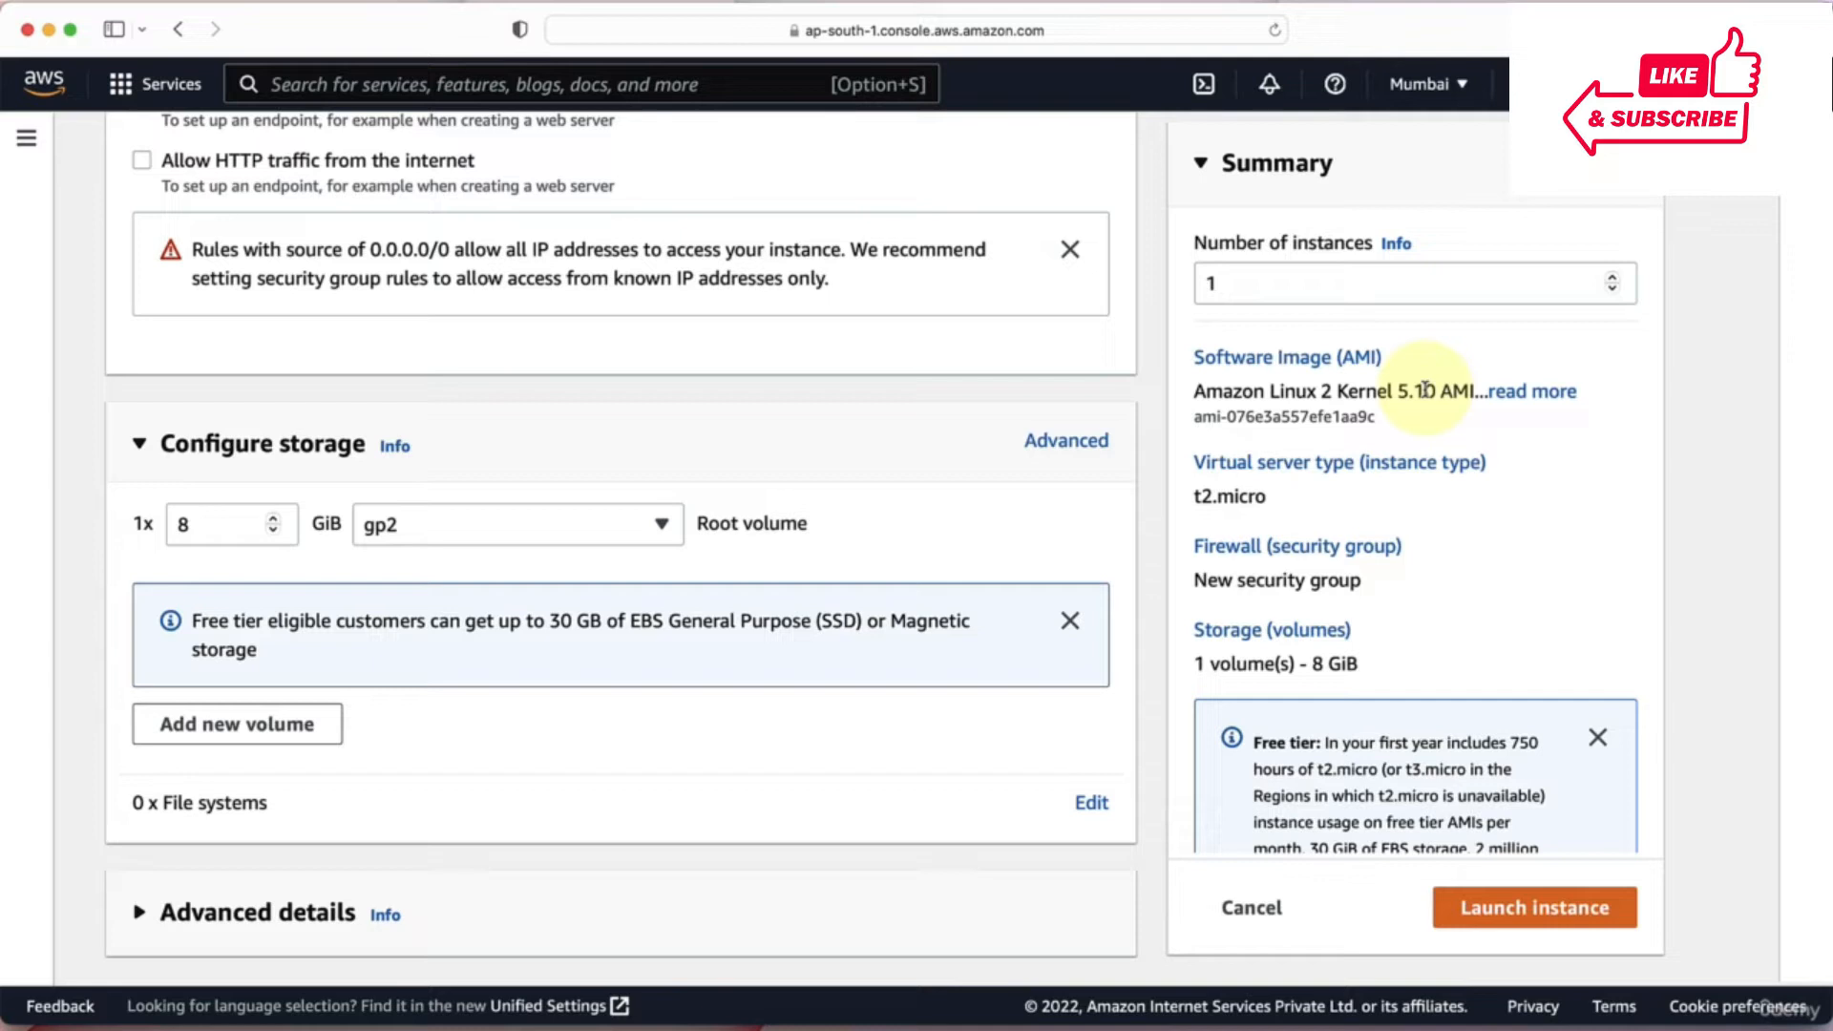
# Review the instance type and storage volume size in the launch summary.
pyautogui.moveTo(1278, 504); pyautogui.dragTo(1192, 495)
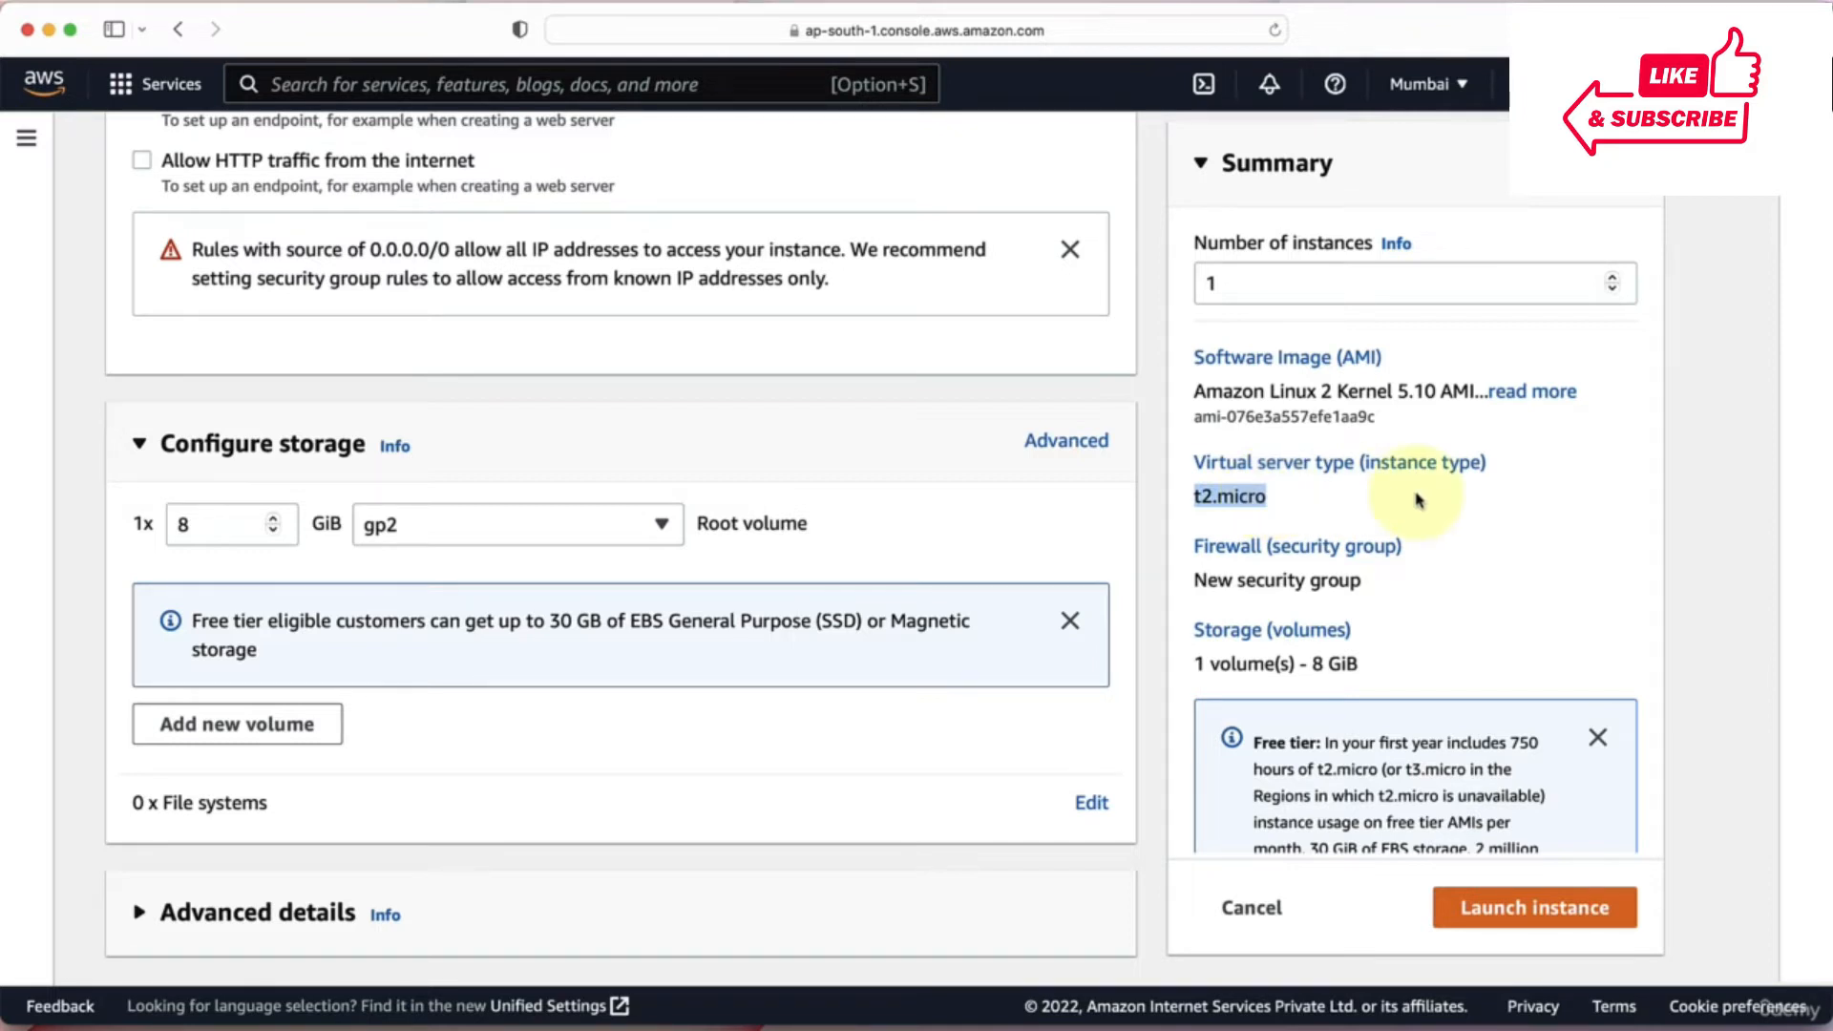
pyautogui.scroll(-1, 1336, 497)
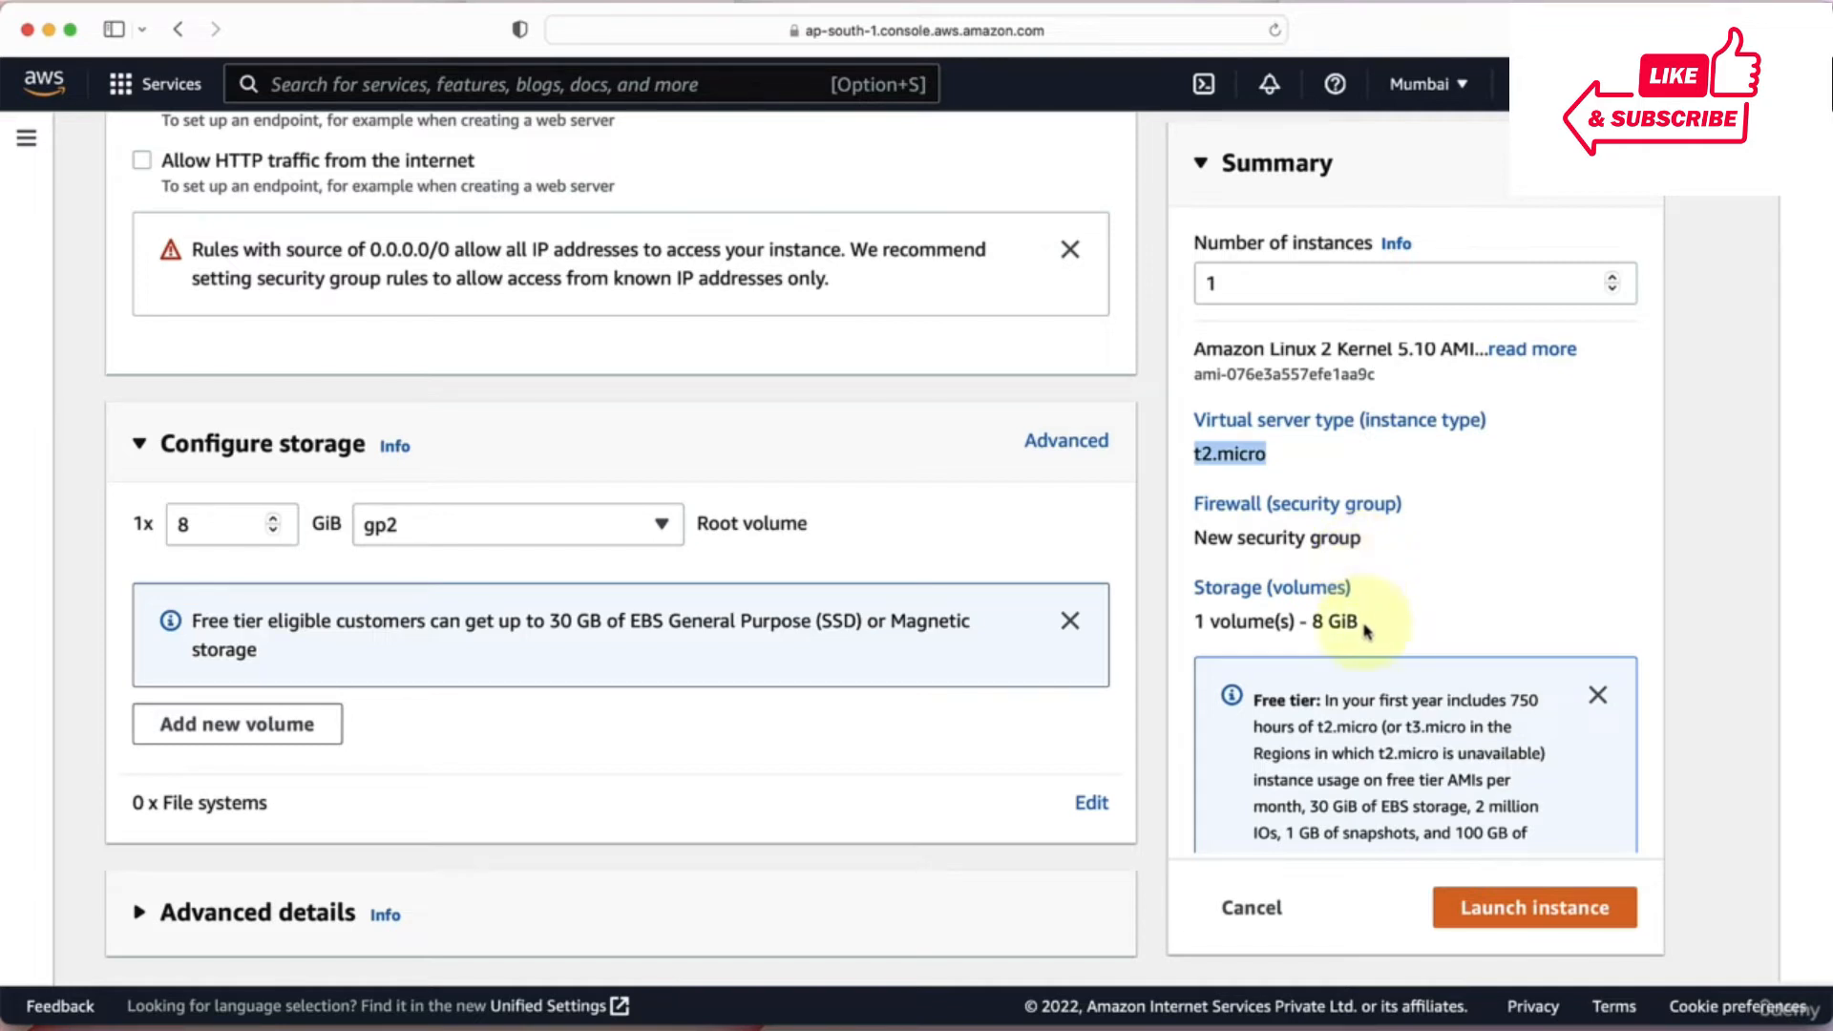
pyautogui.moveTo(1367, 630); pyautogui.dragTo(1317, 621)
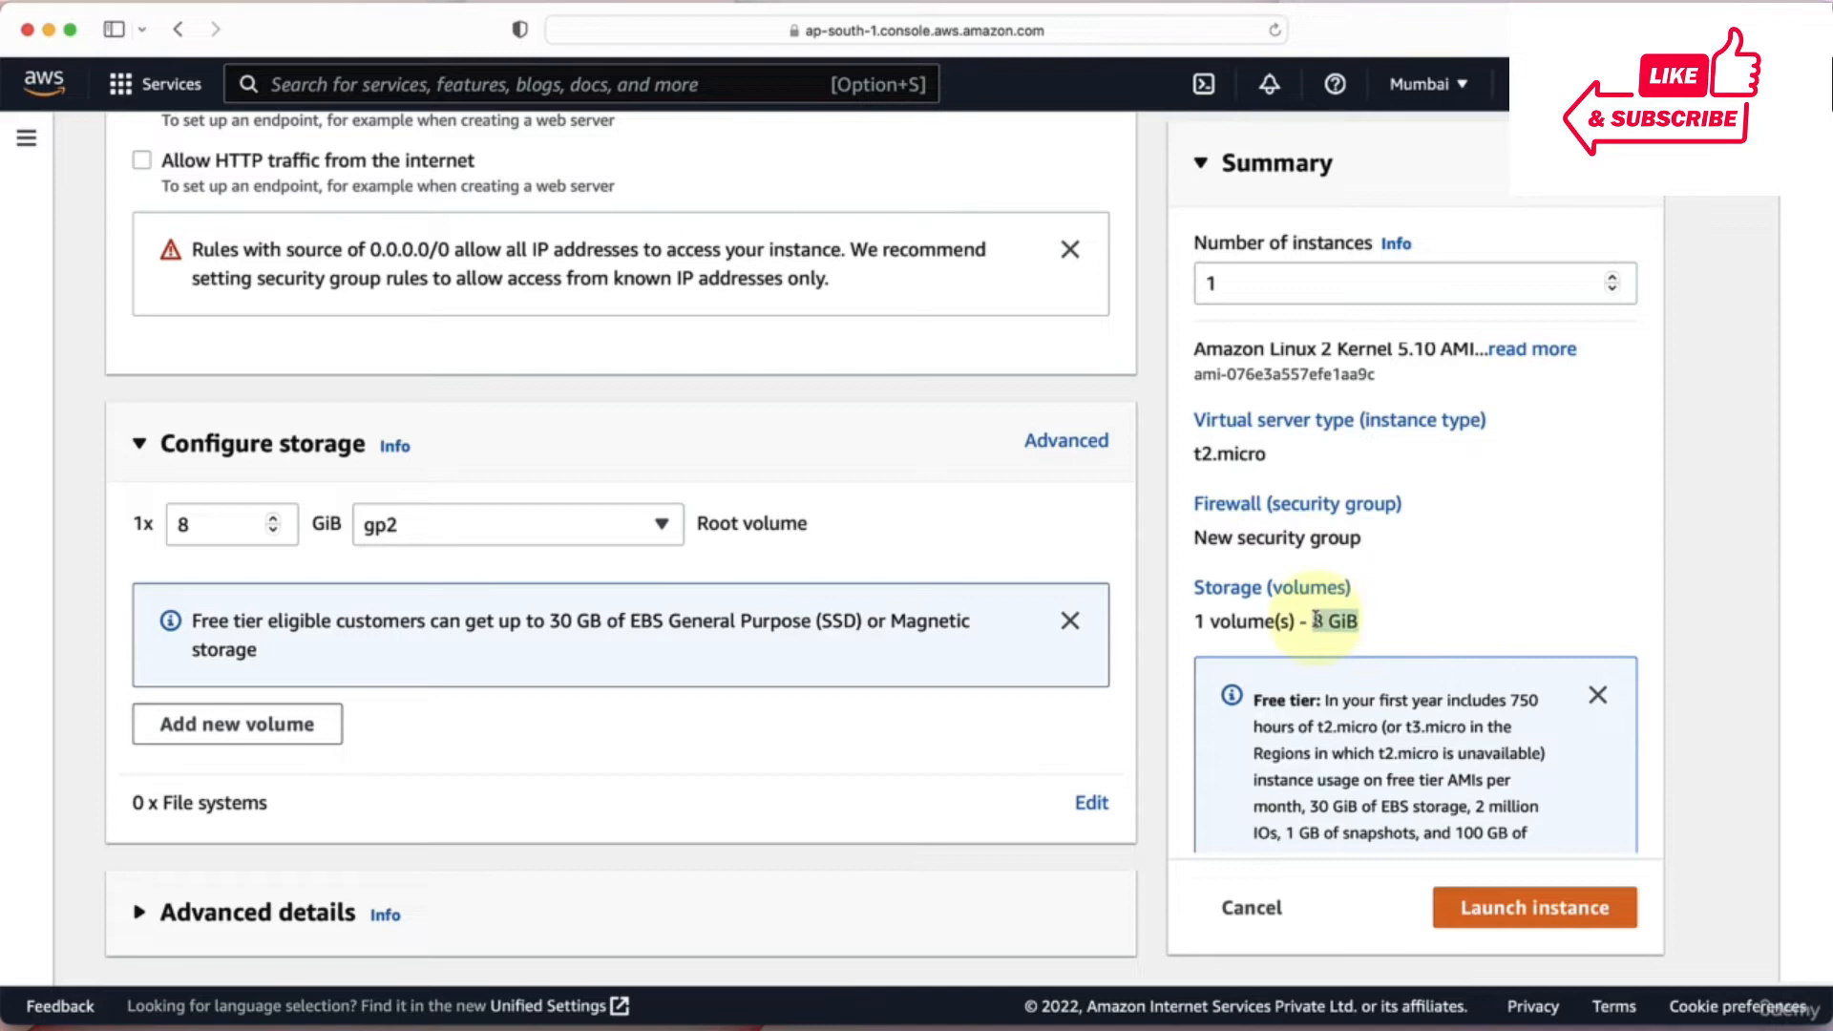
# Launch the configured instance and open the instances list filtered to the newly launched instance.
pyautogui.click(1530, 905)
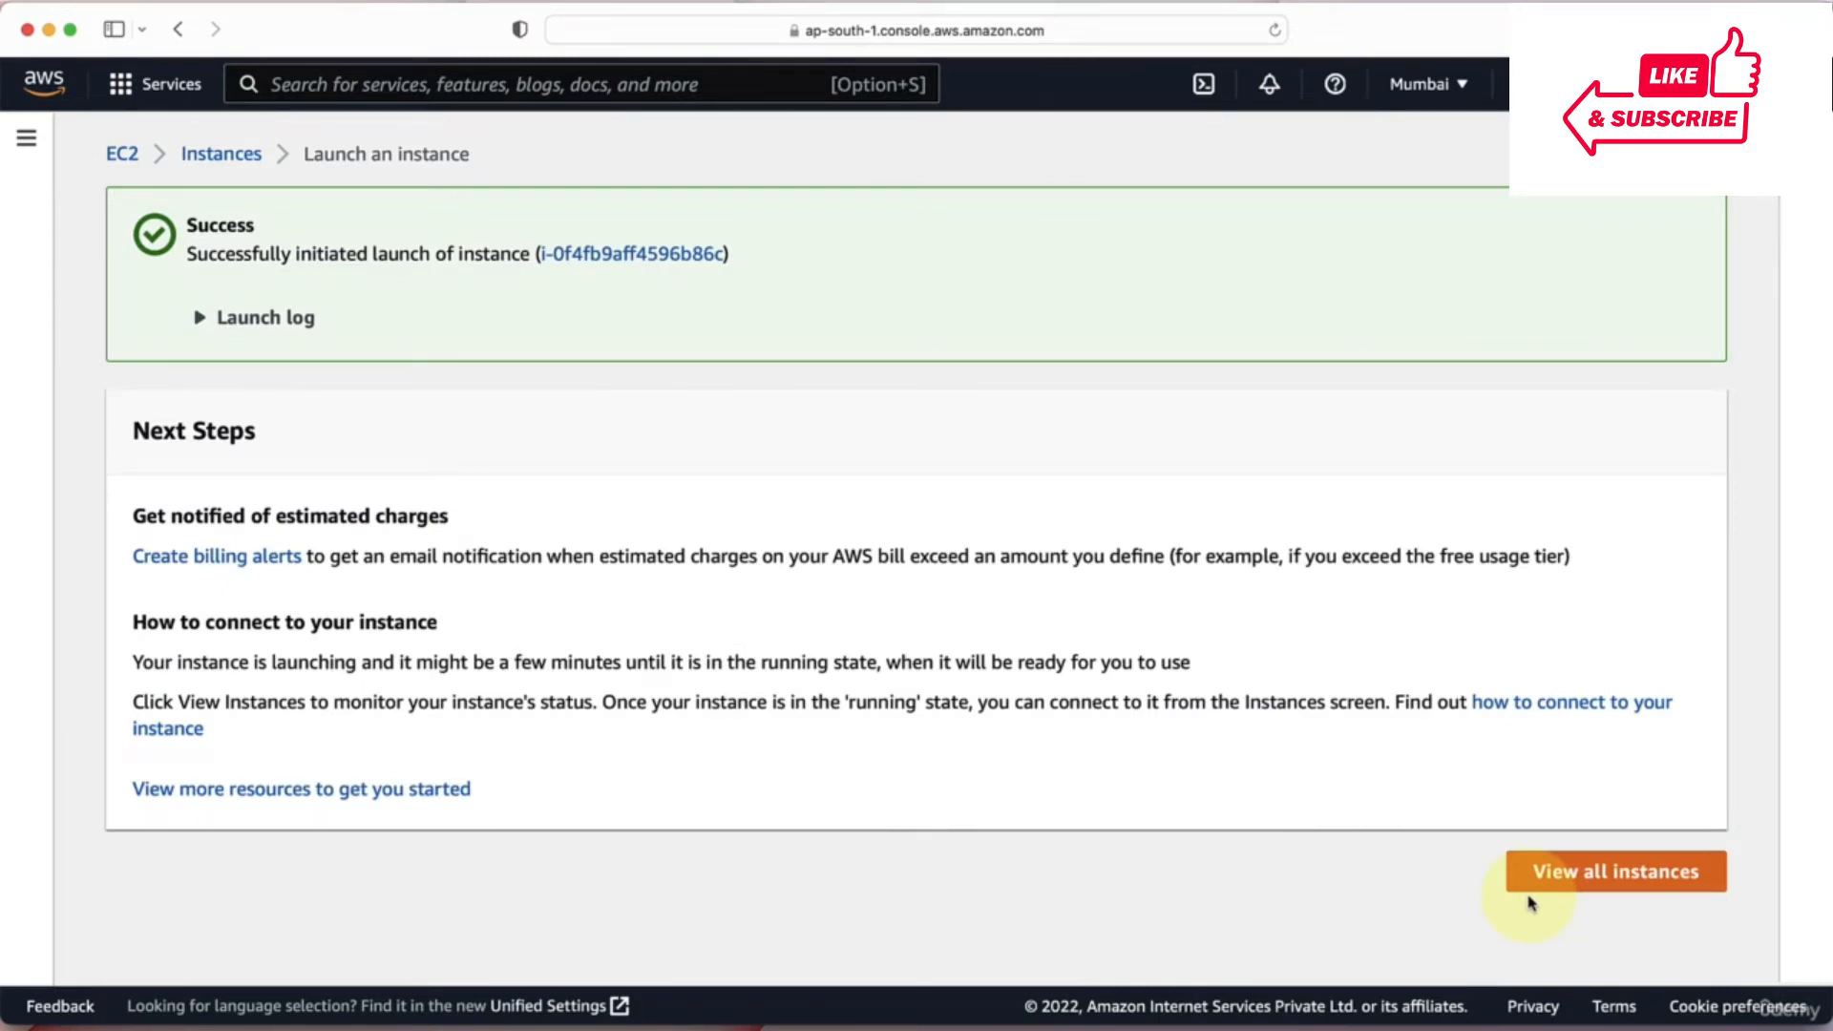
pyautogui.click(611, 255)
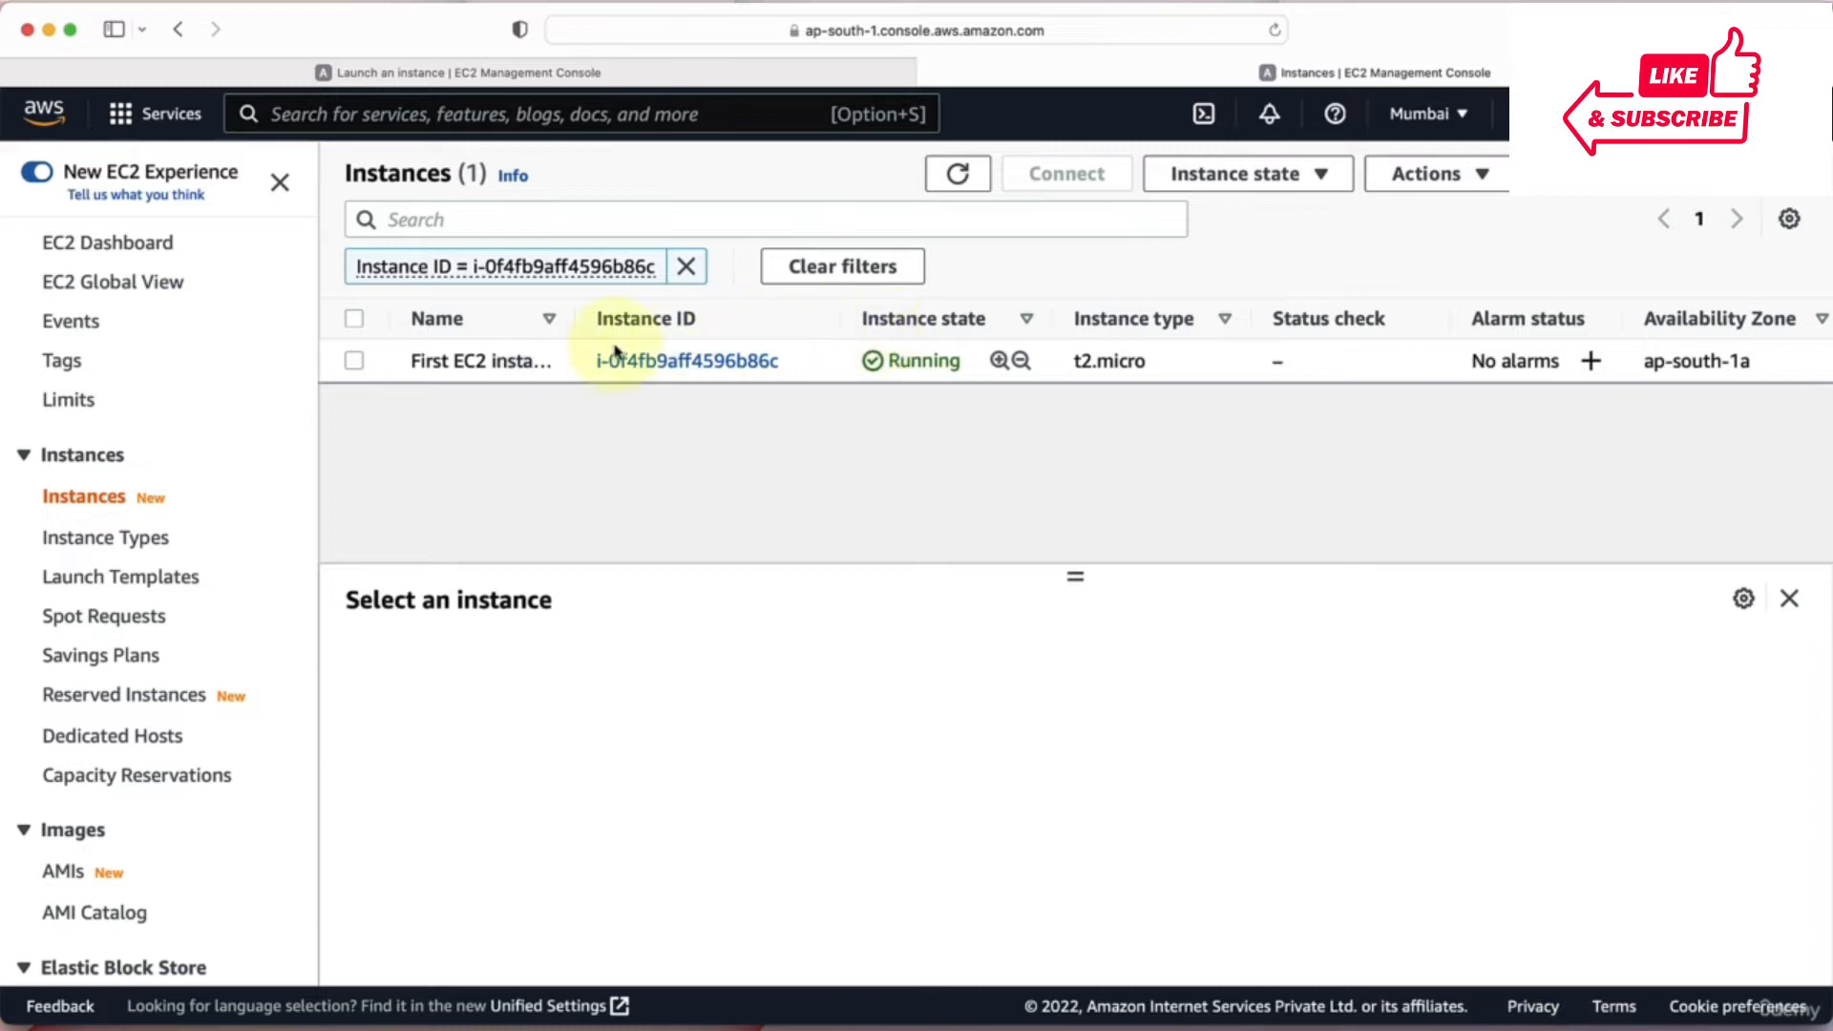
# Connect to First EC2 instance through EC2 Instance Connect with the default user name ec2-user.
pyautogui.click(354, 362)
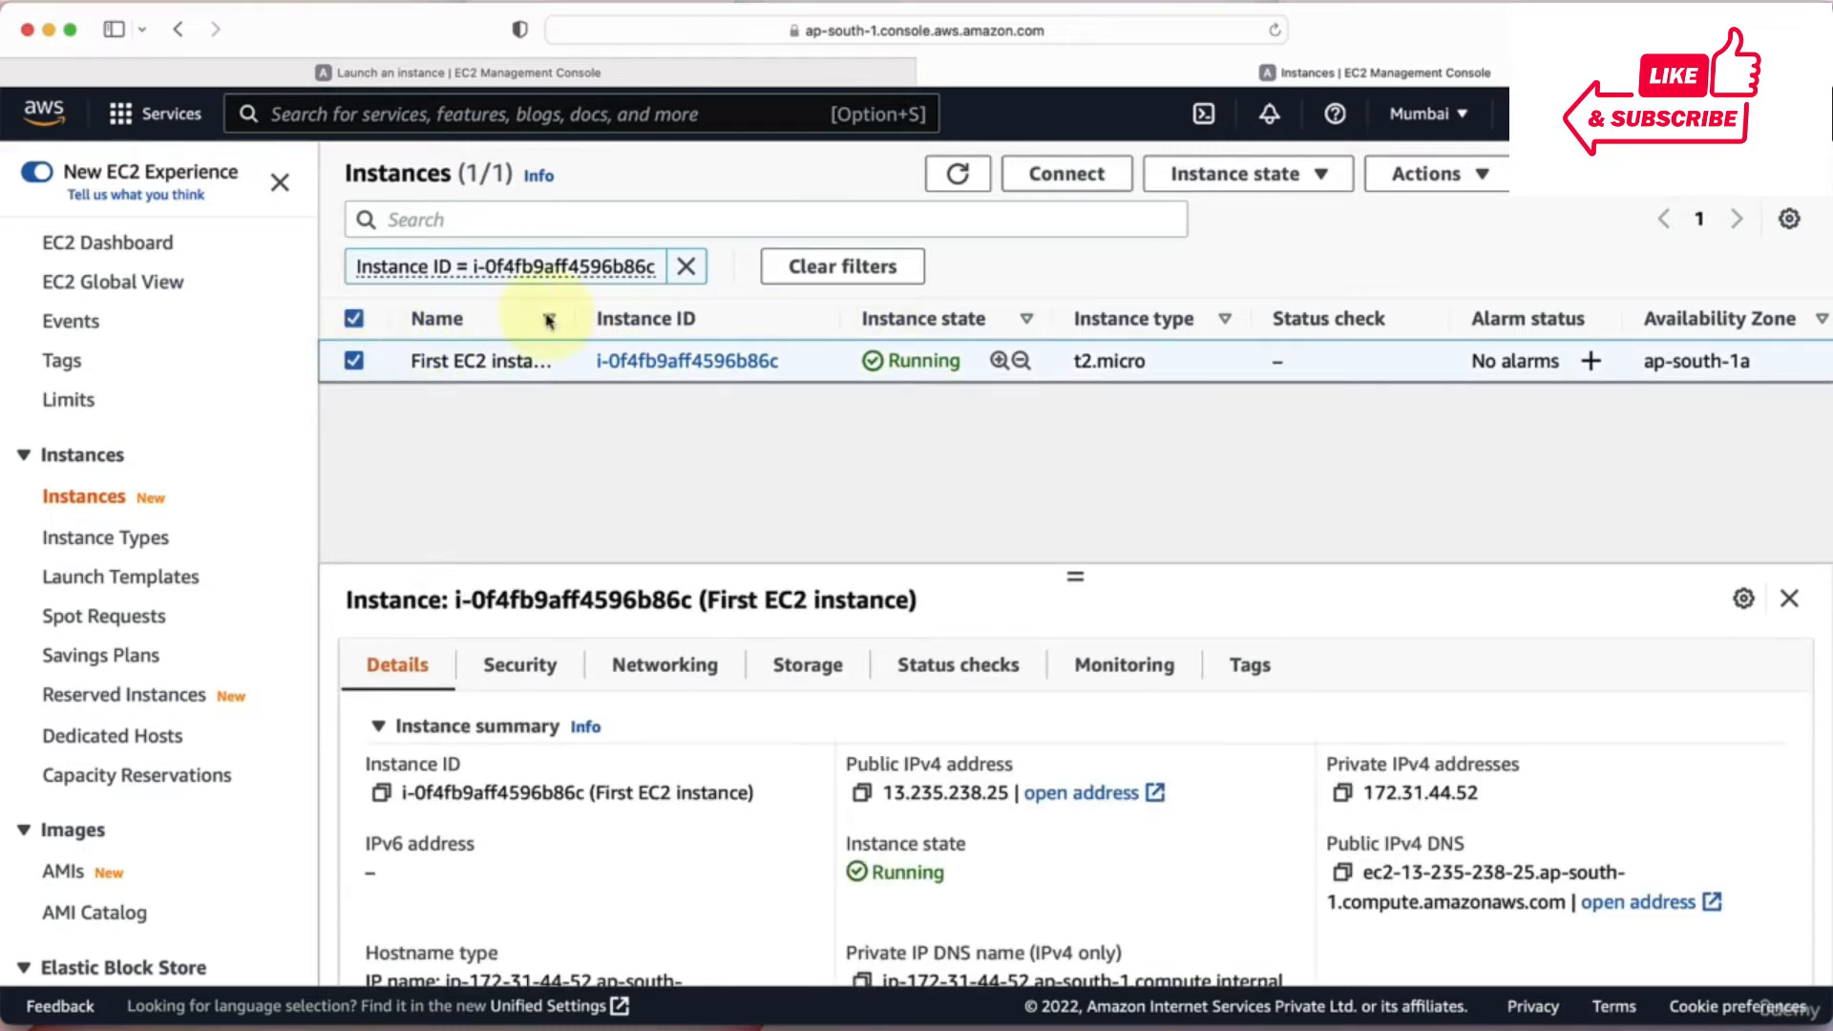
pyautogui.click(1066, 175)
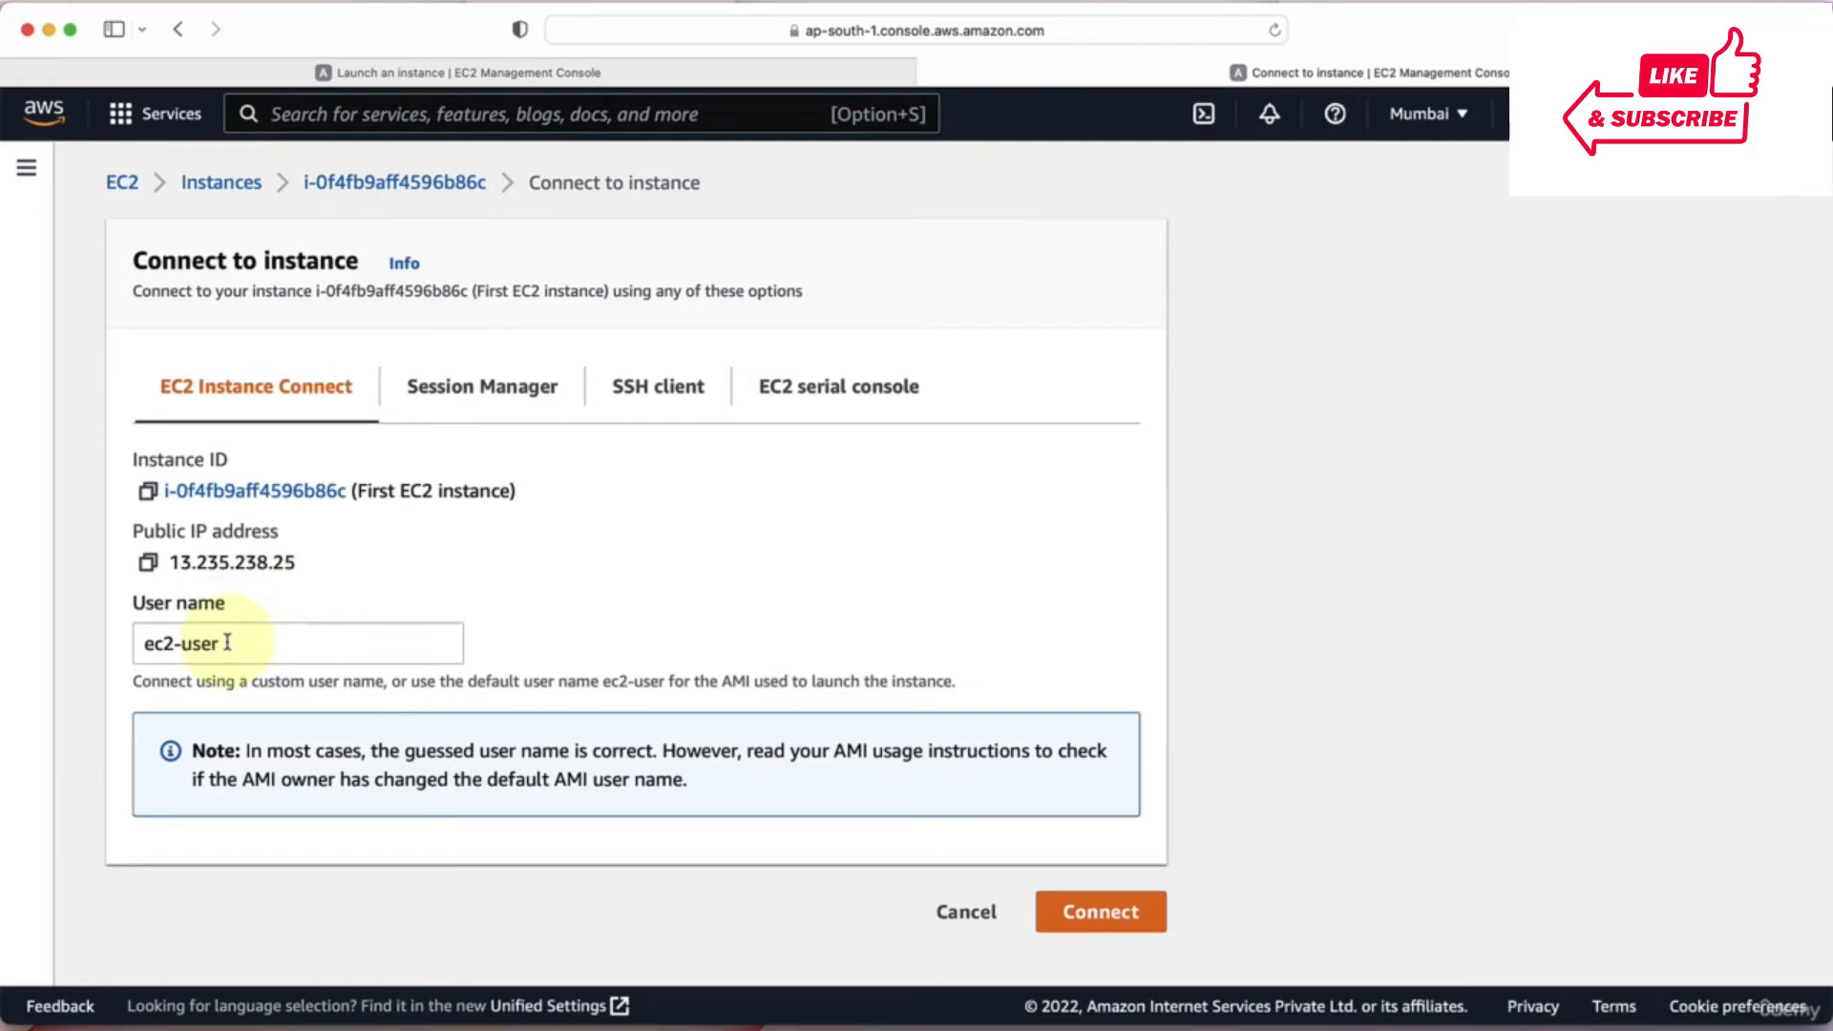
pyautogui.click(1050, 907)
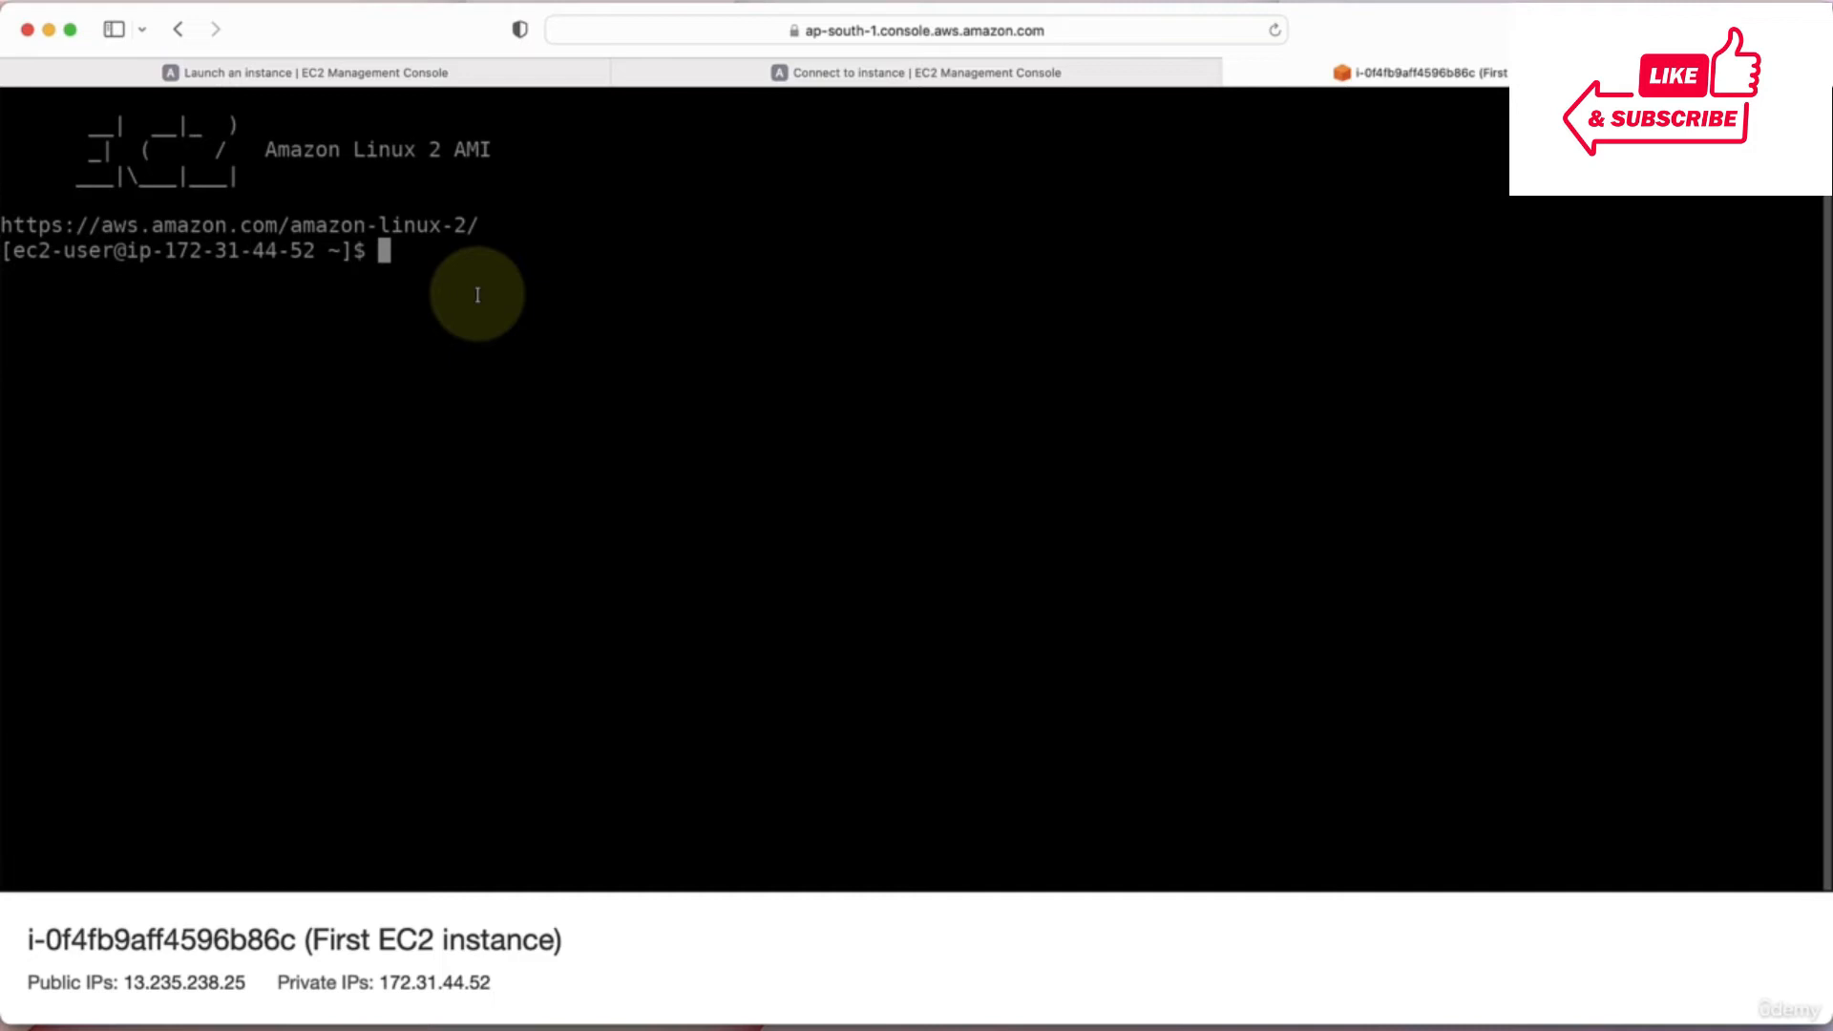
# Enlarge the terminal text and check the logged-in user and Python version with whoami and python --version.
pyautogui.press('super+equal')
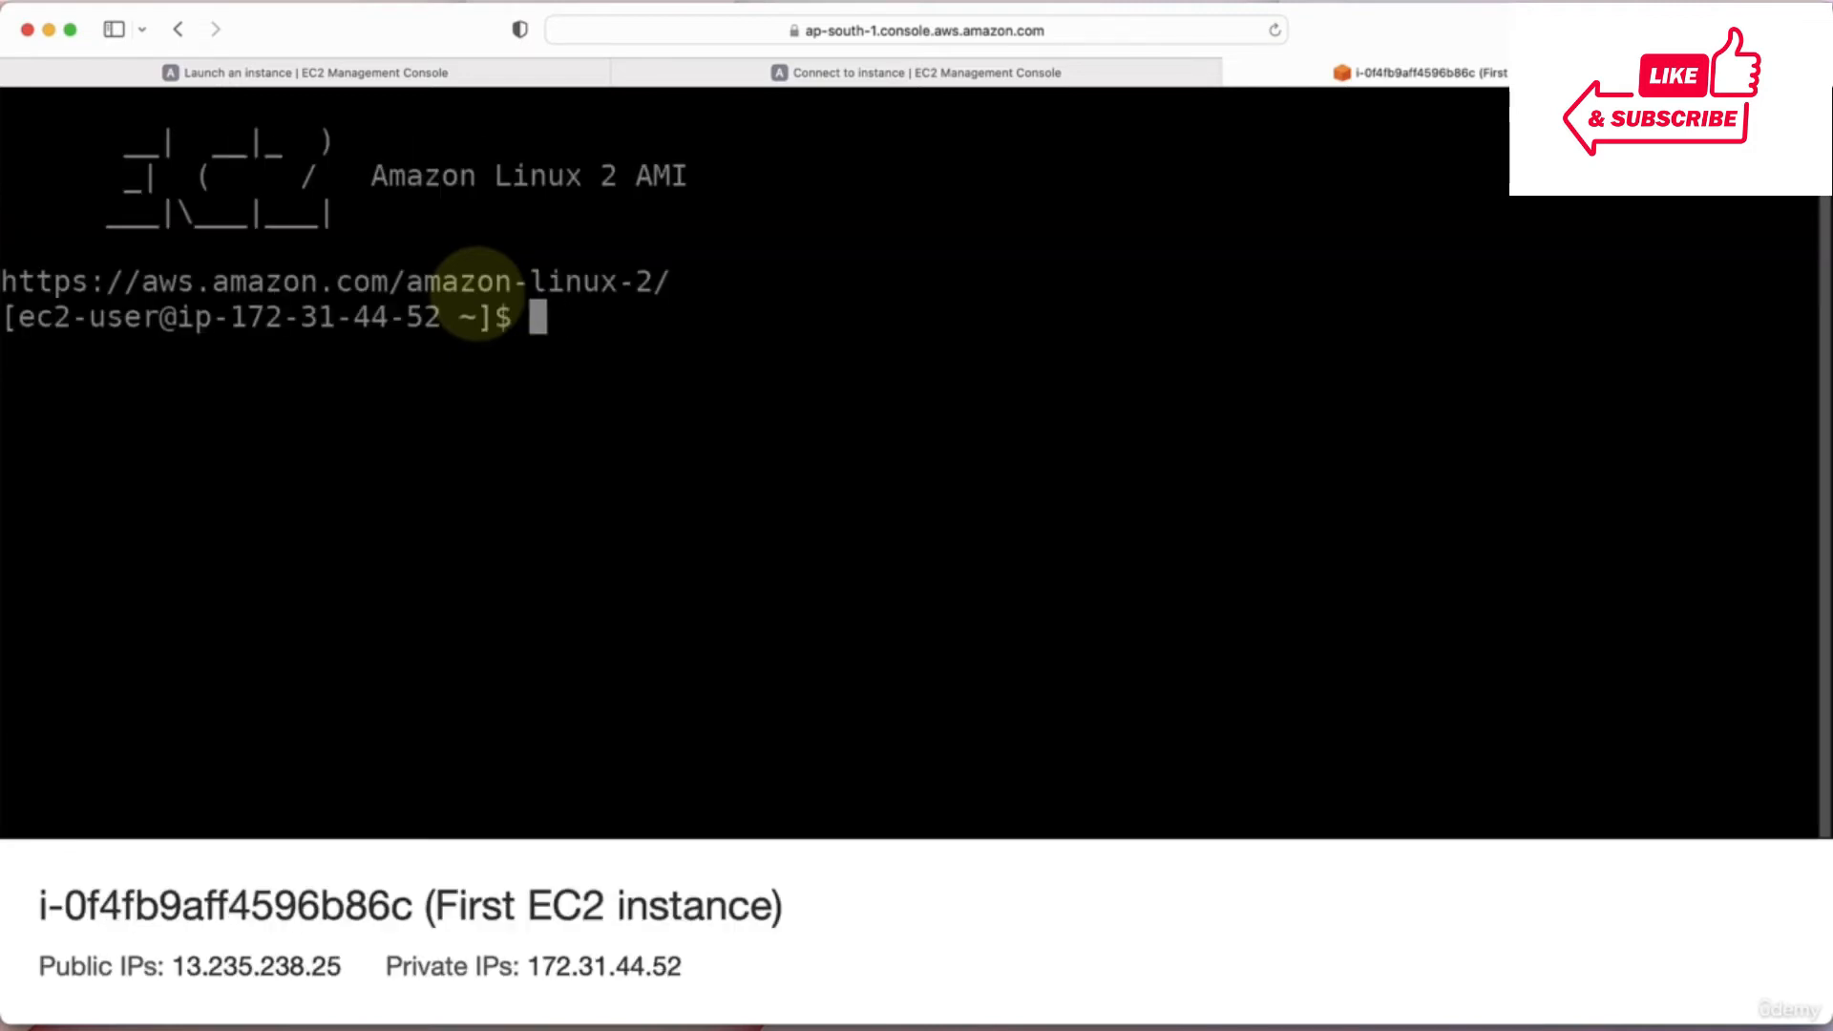
pyautogui.write('whoami')
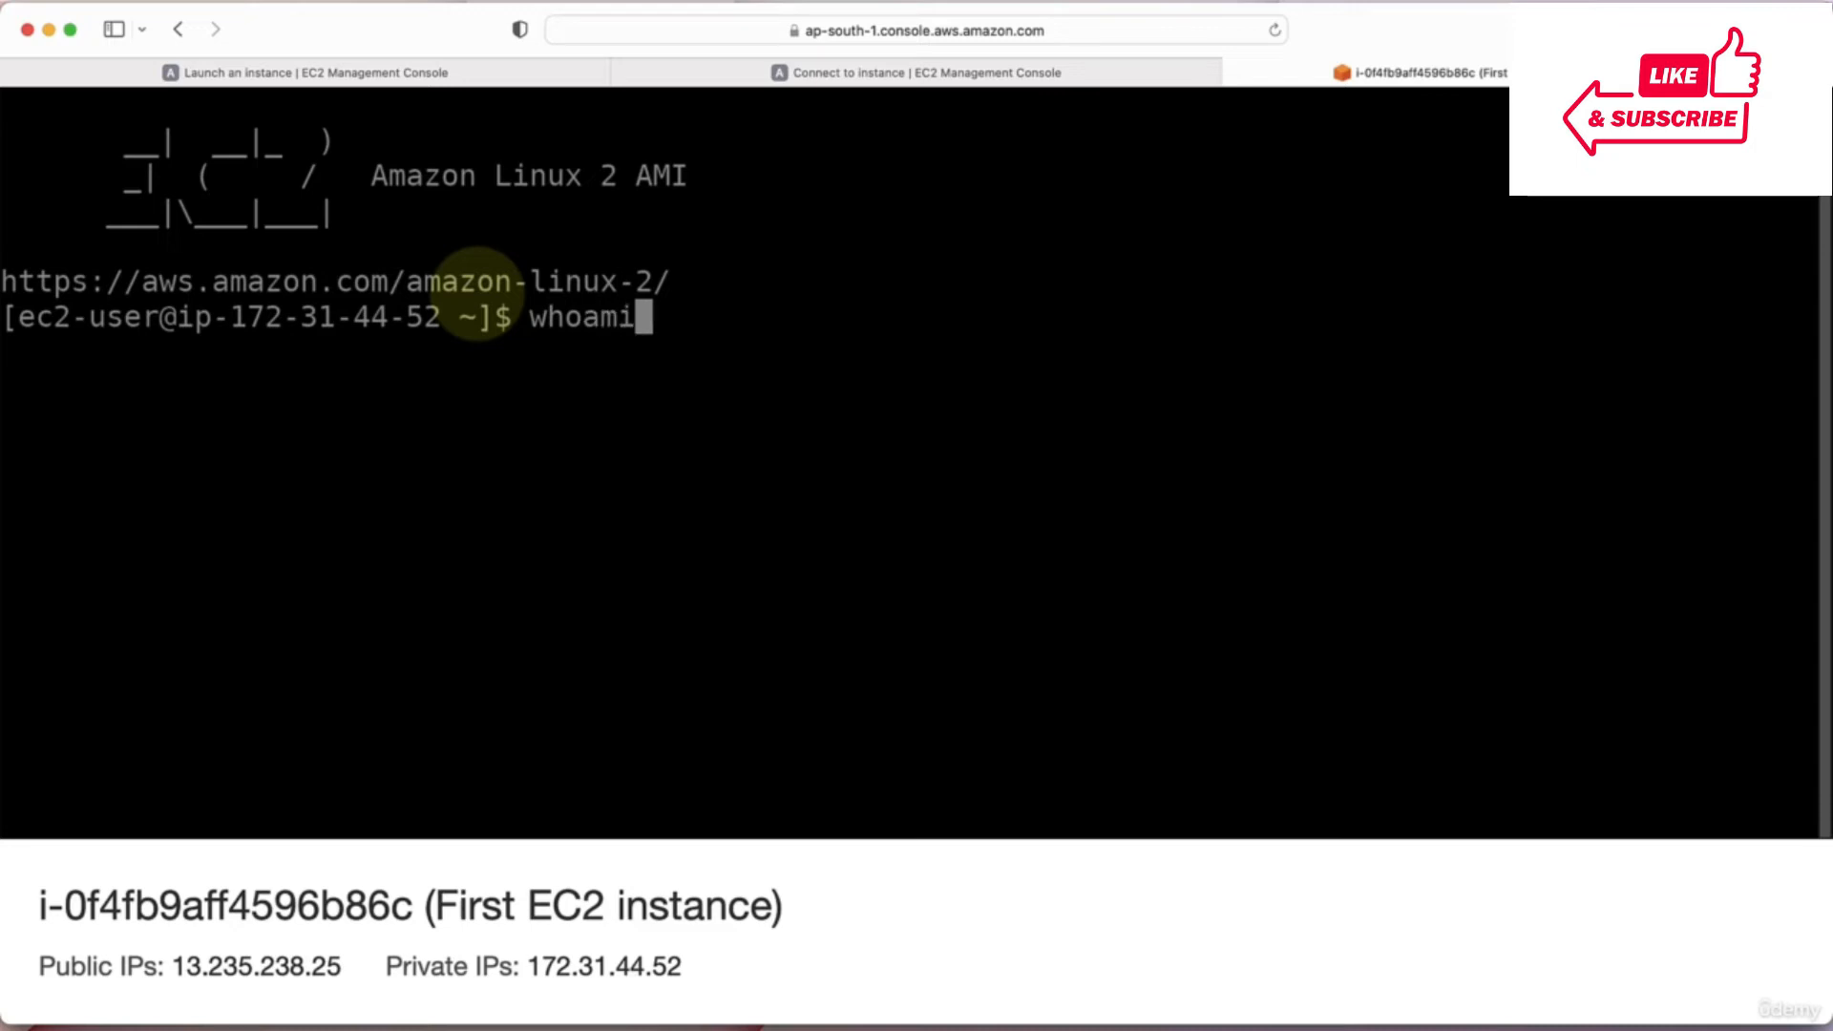
pyautogui.press('Return')
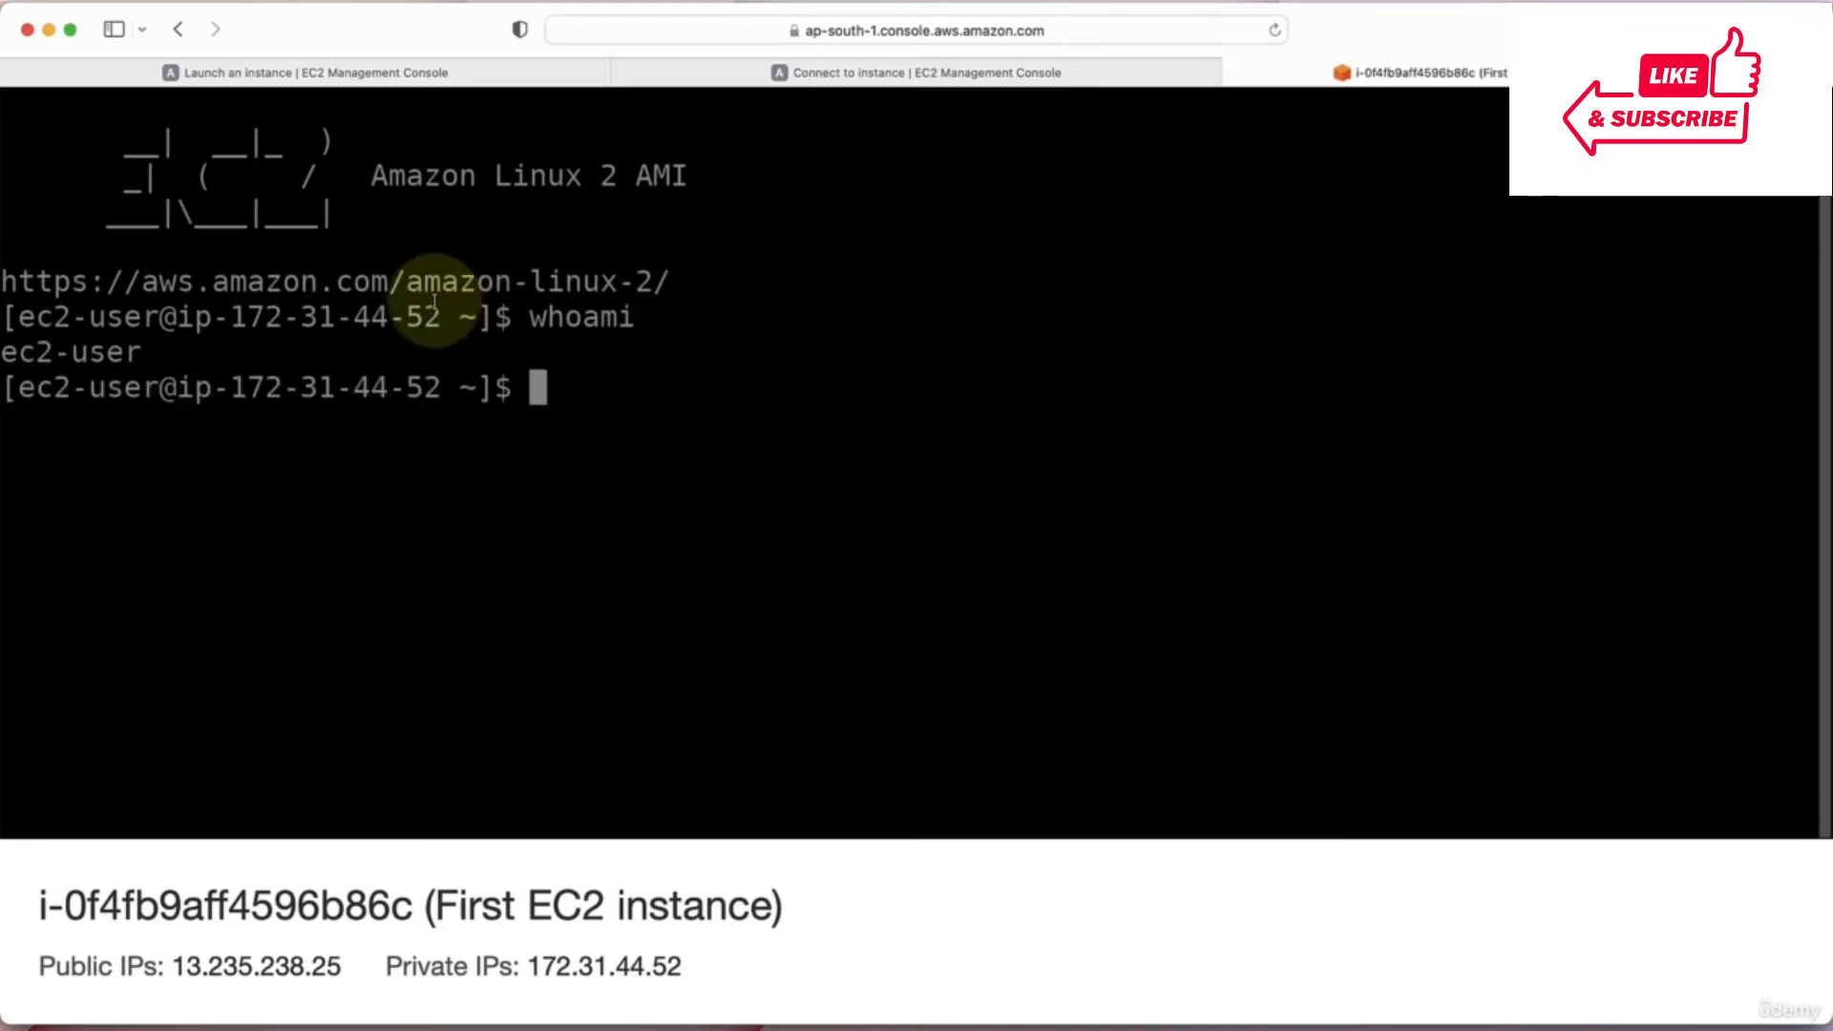
pyautogui.write('python ')
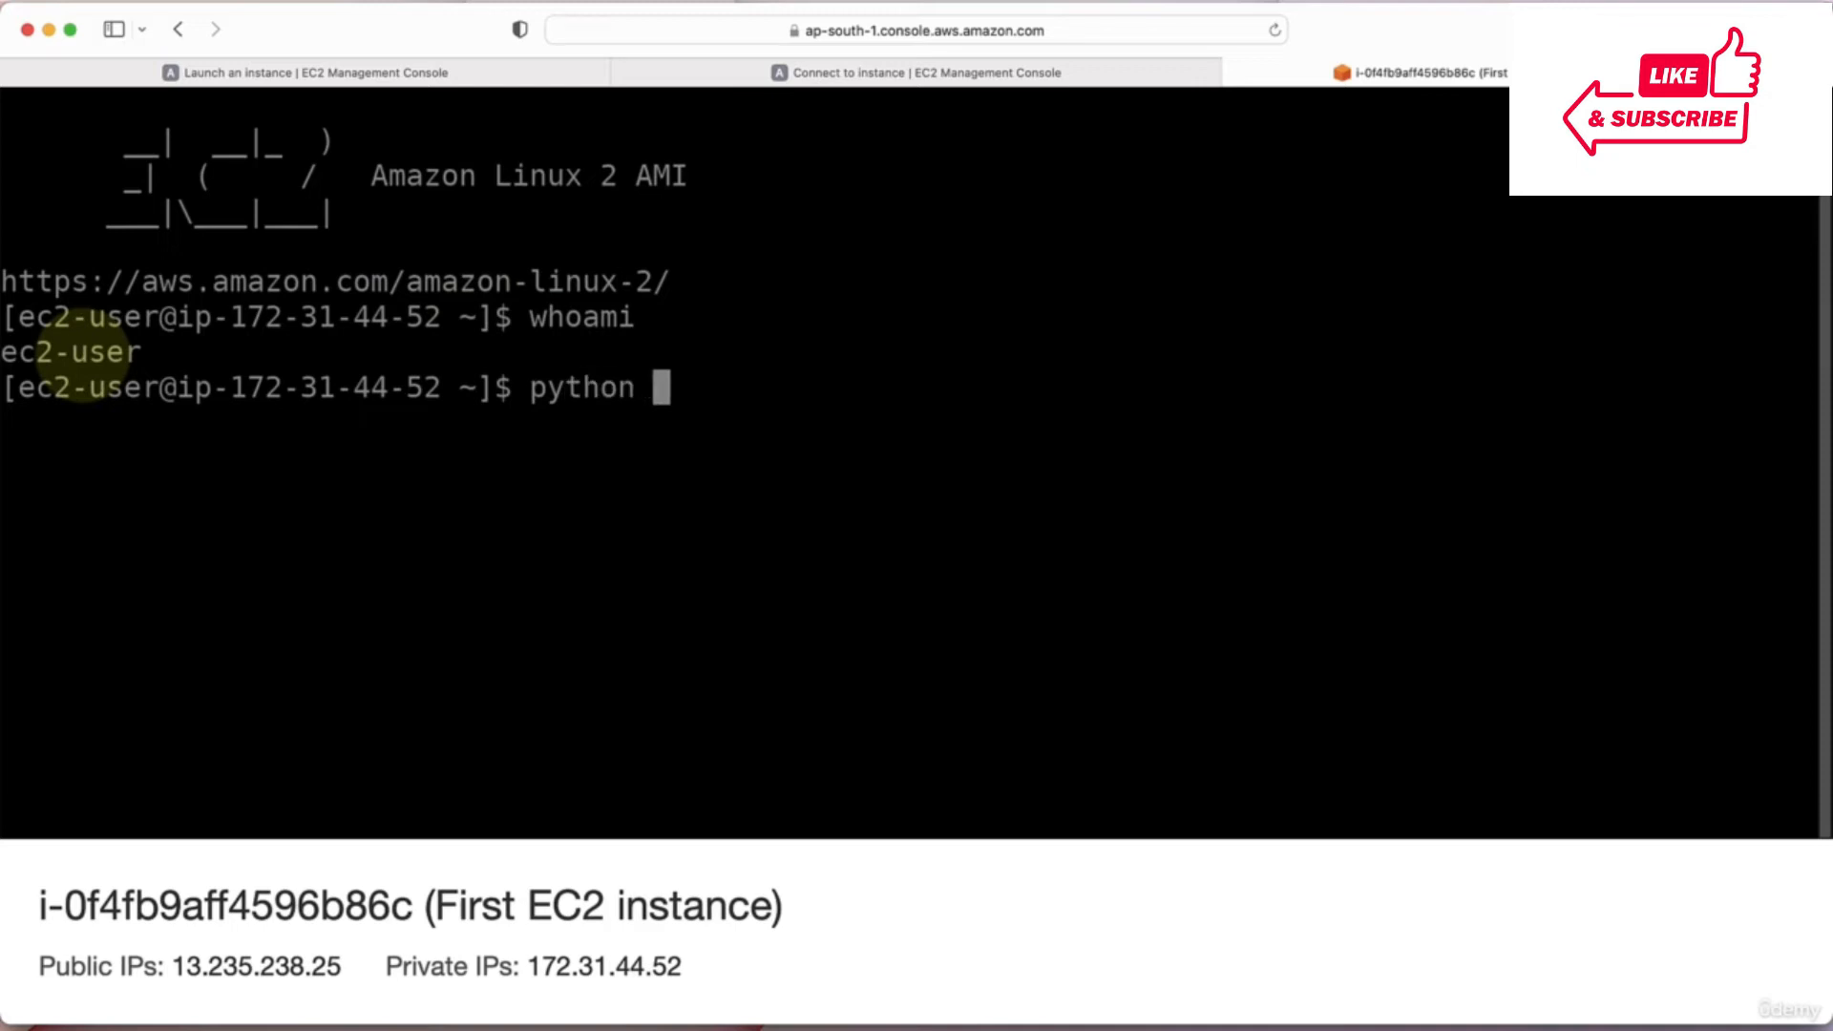
pyautogui.write('--ve')
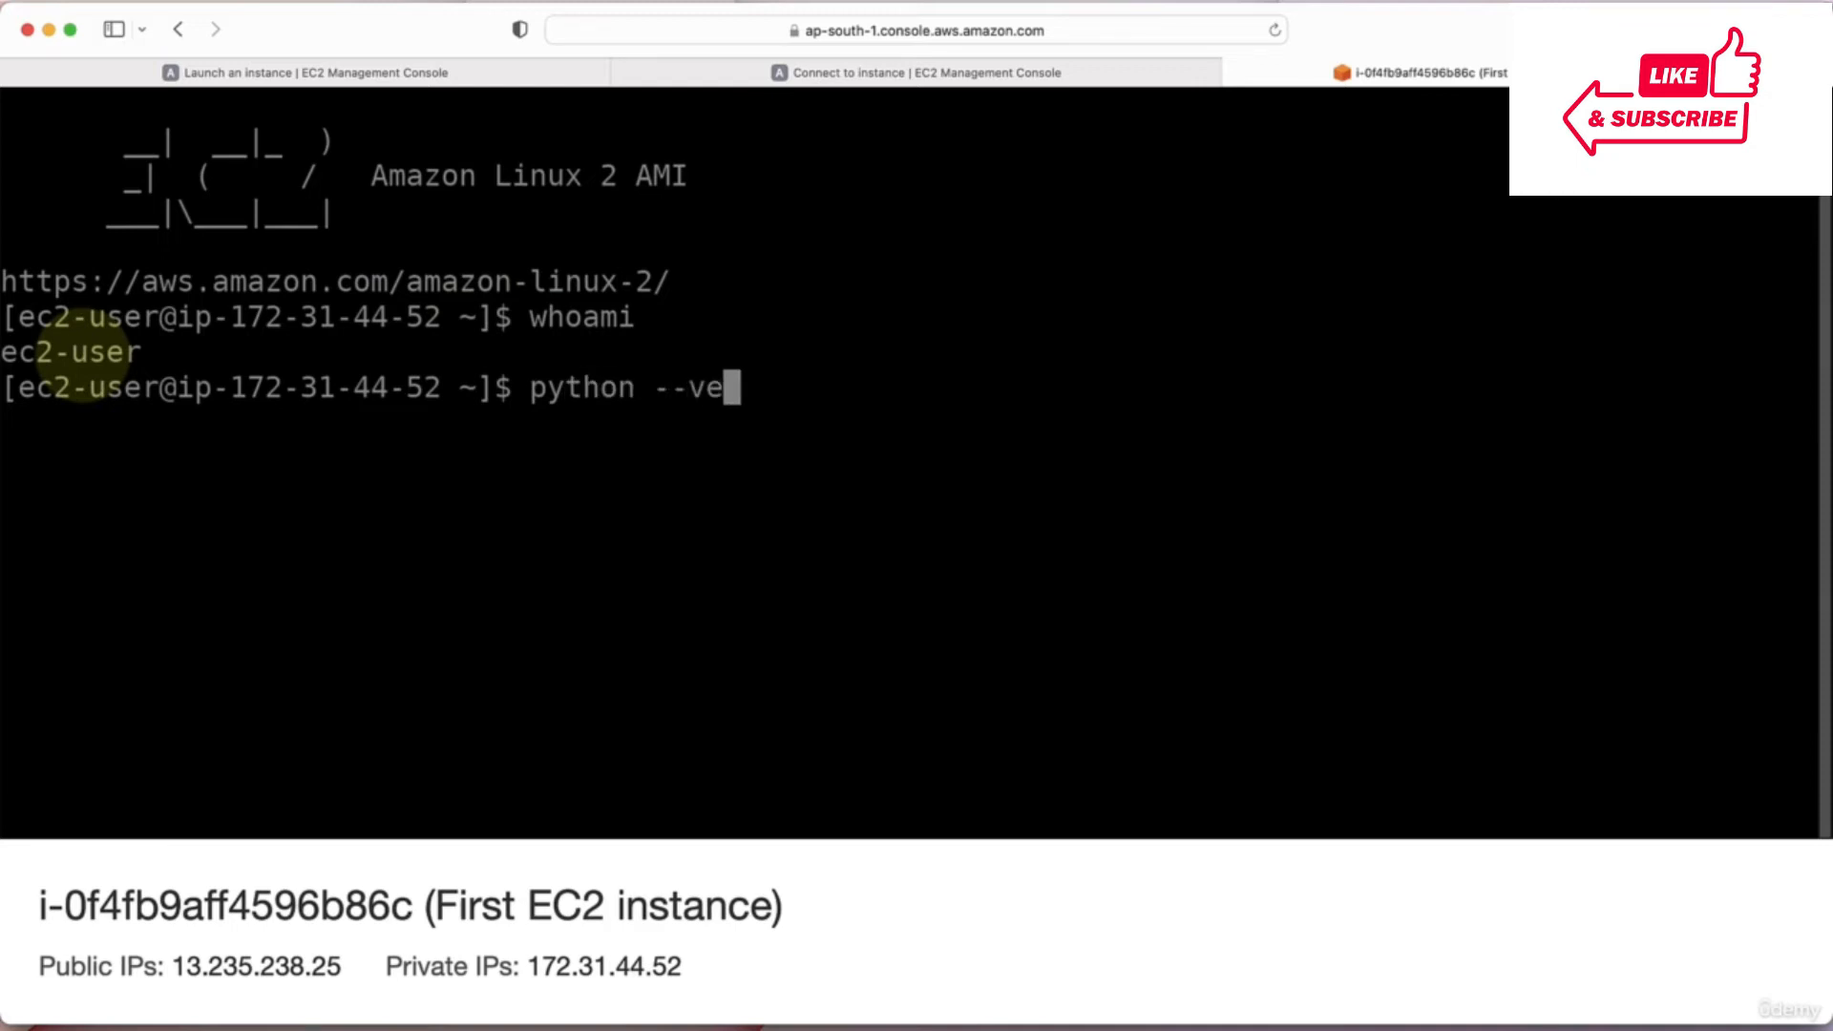
pyautogui.write('rsion')
pyautogui.press('Return')
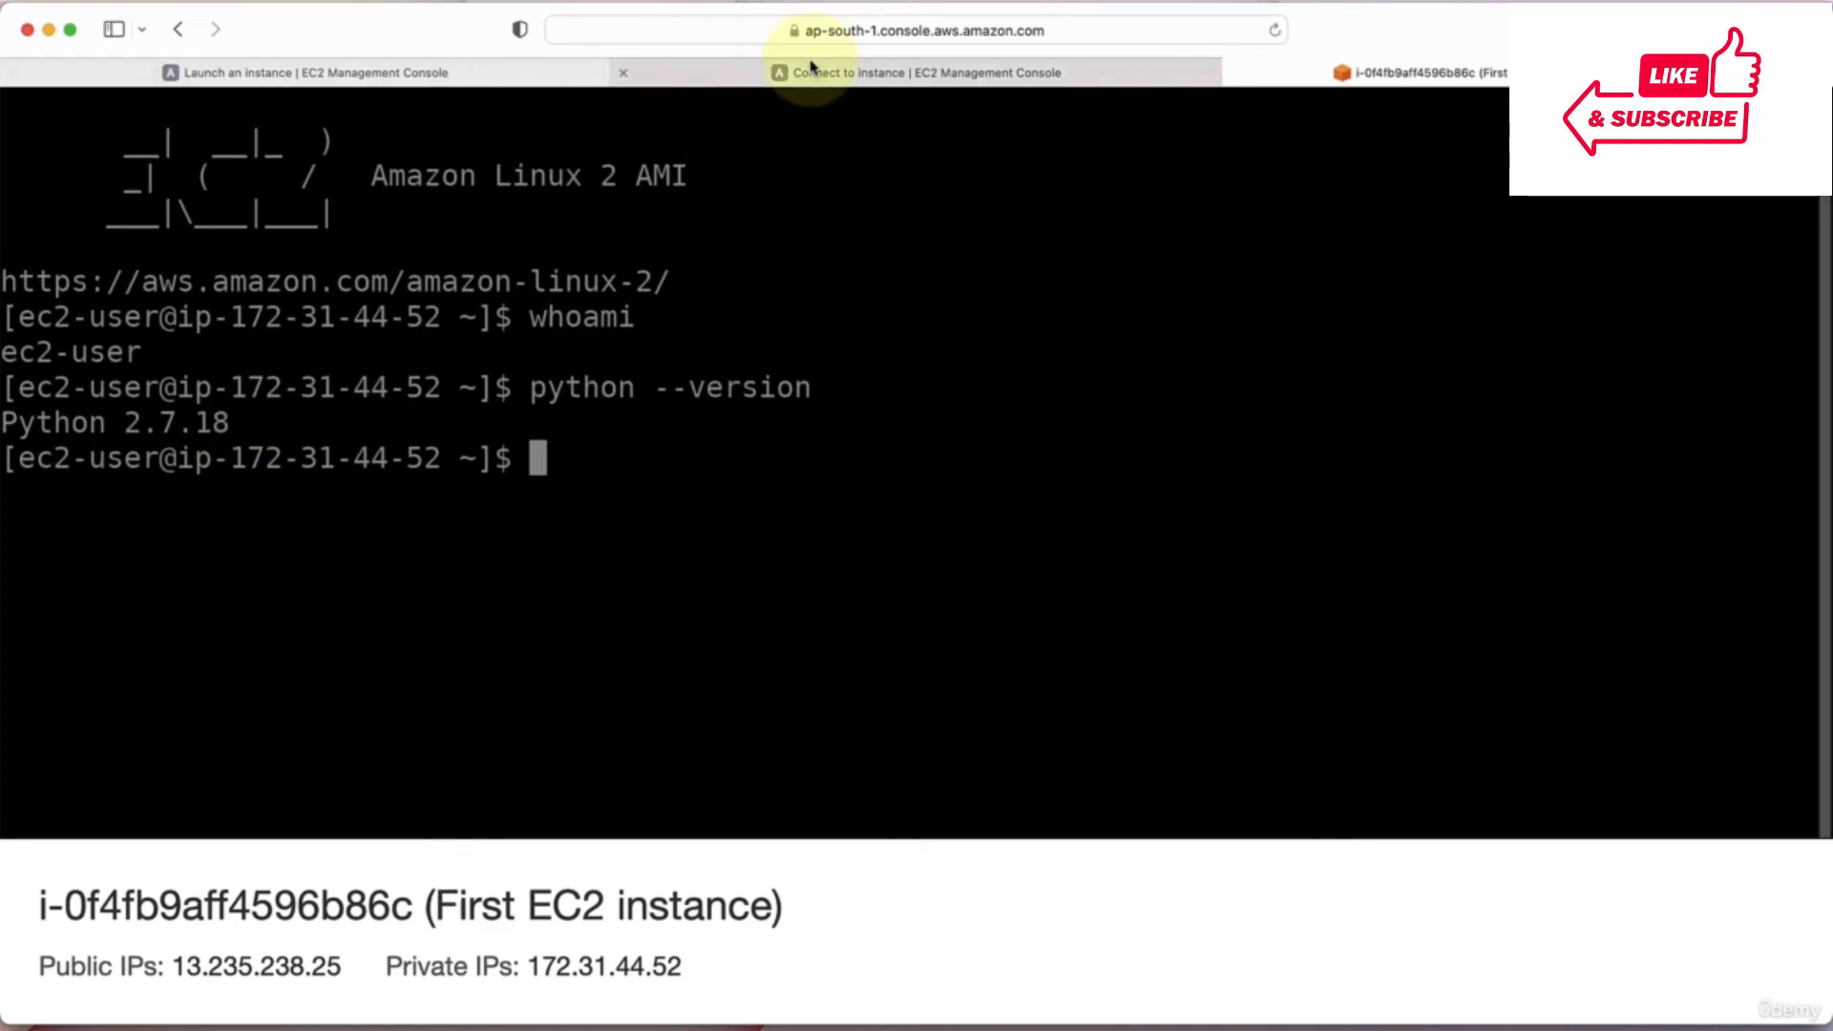
pyautogui.click(467, 72)
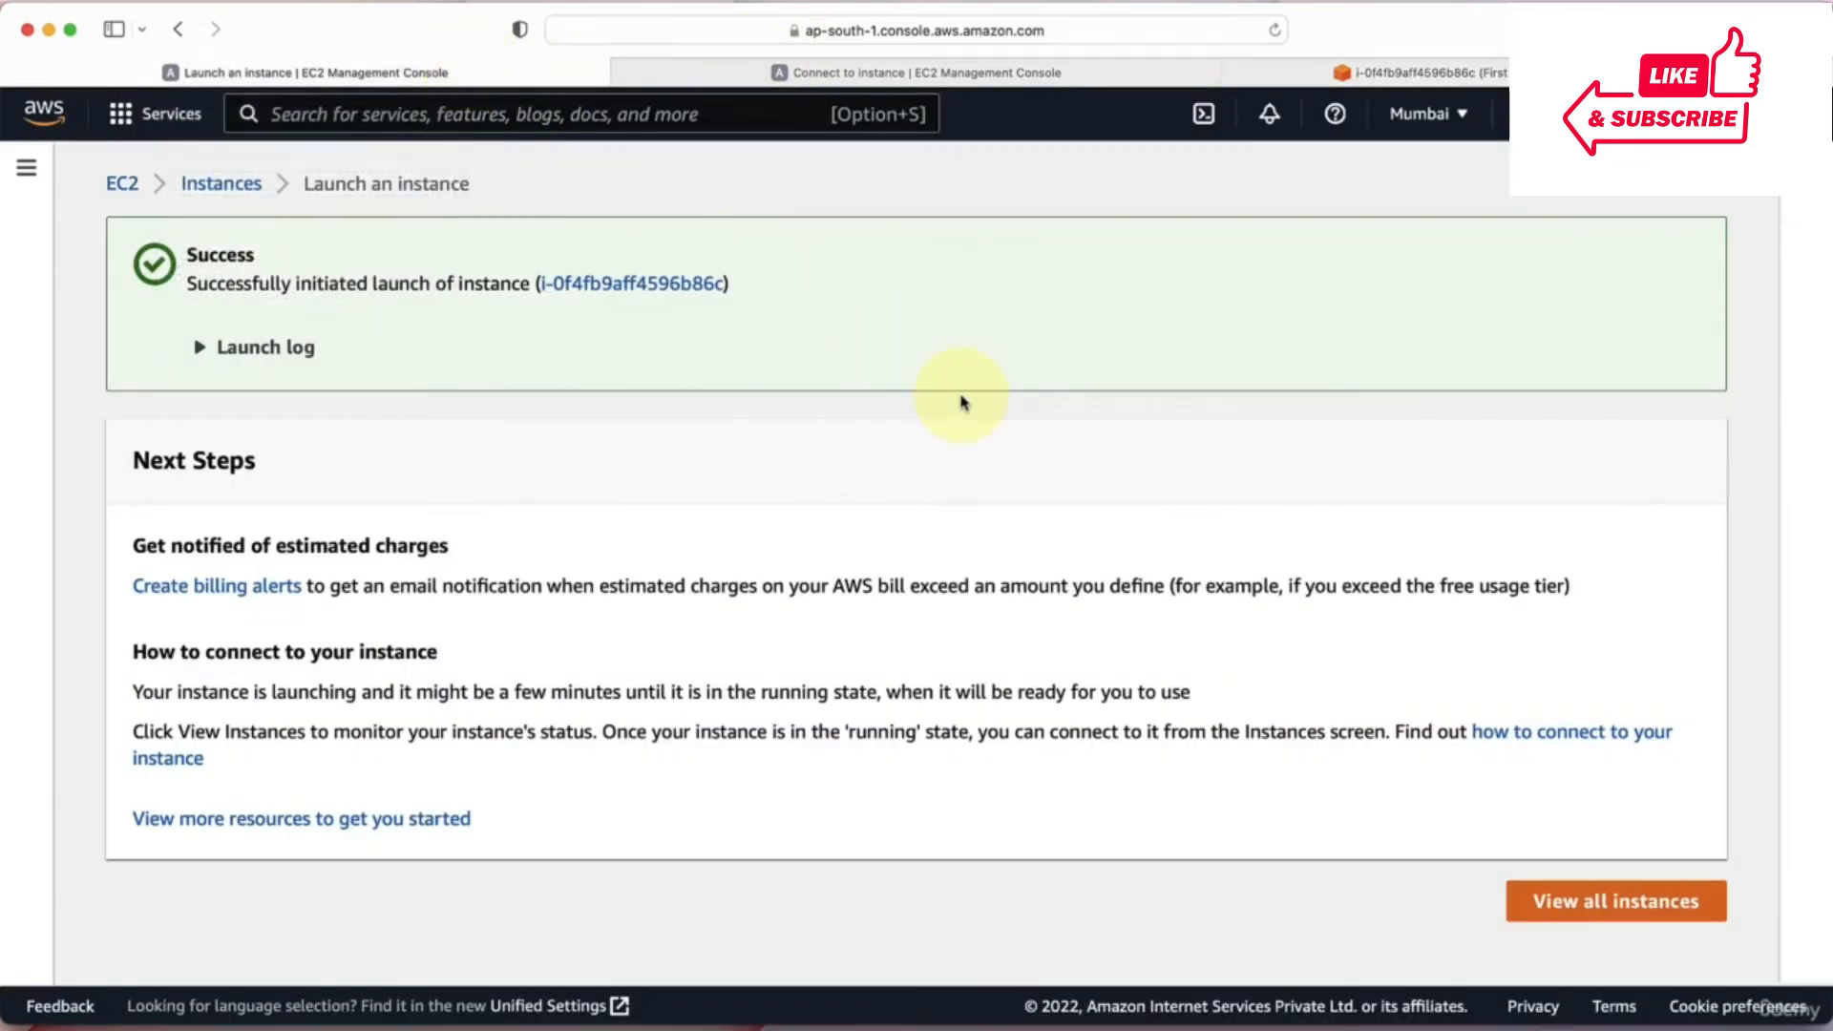
pyautogui.hotkey('ctrl', 'Tab')
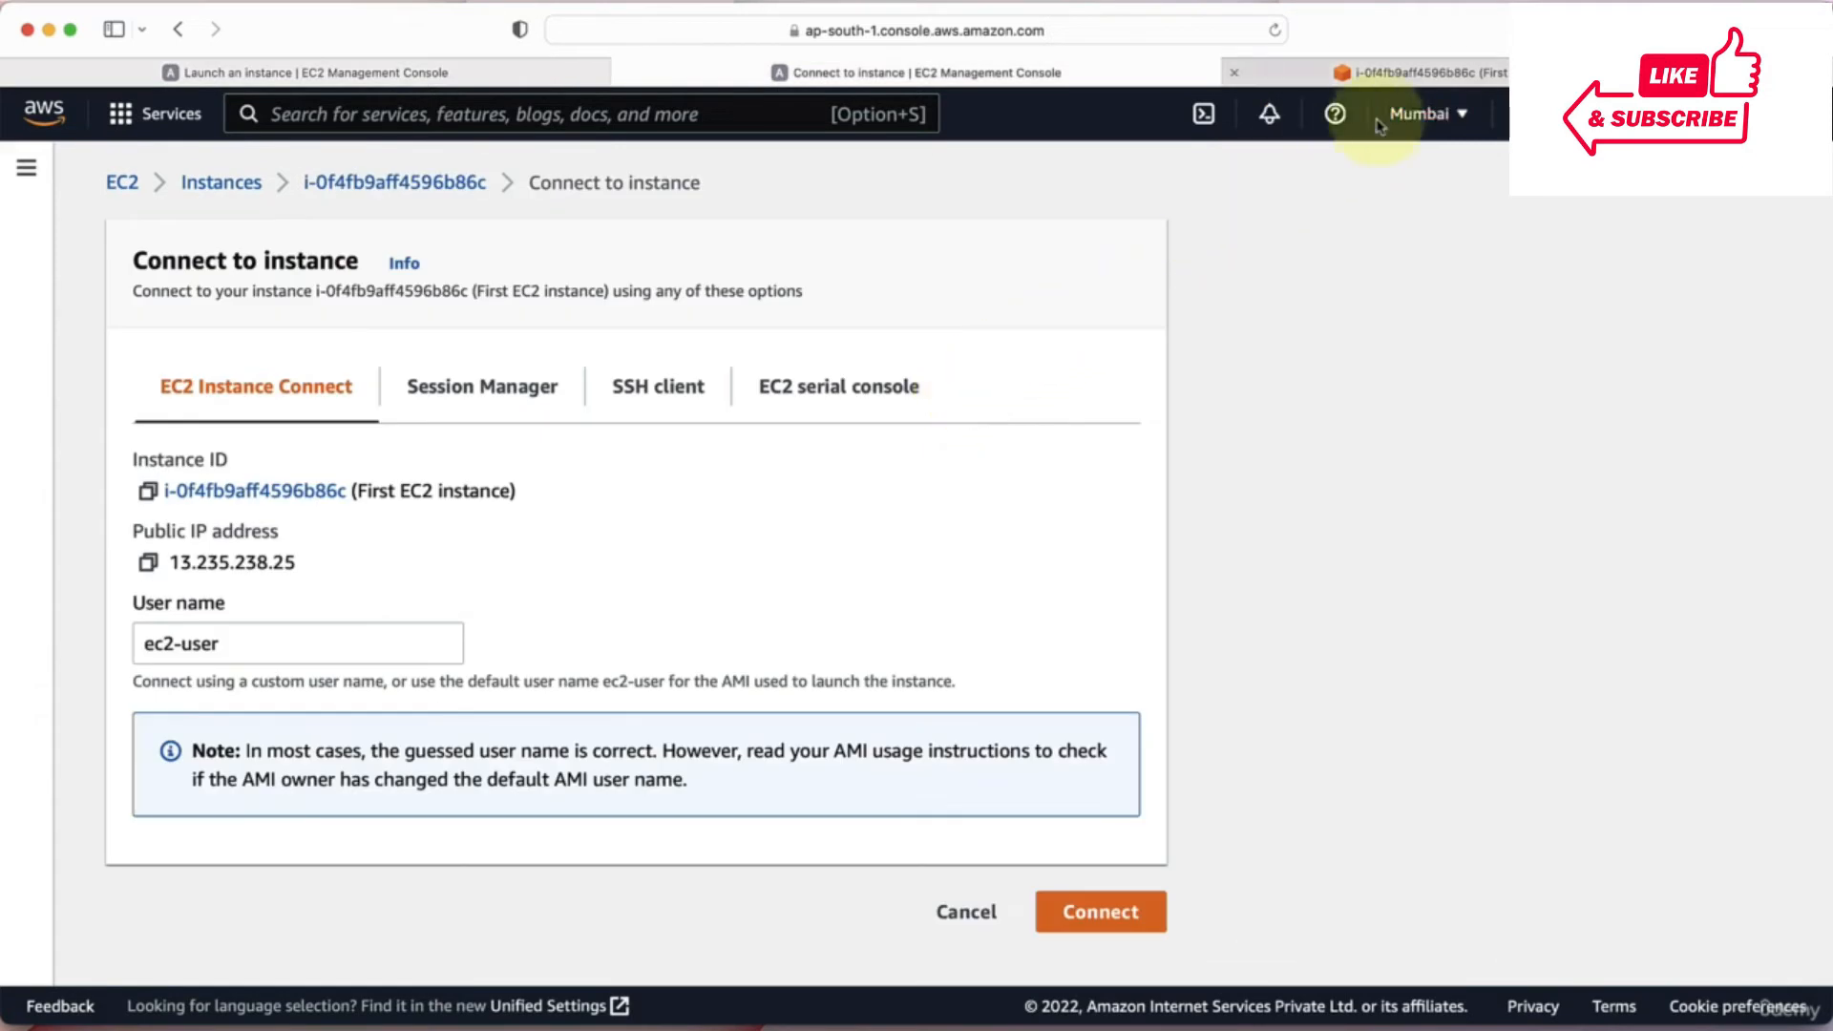
pyautogui.click(1447, 75)
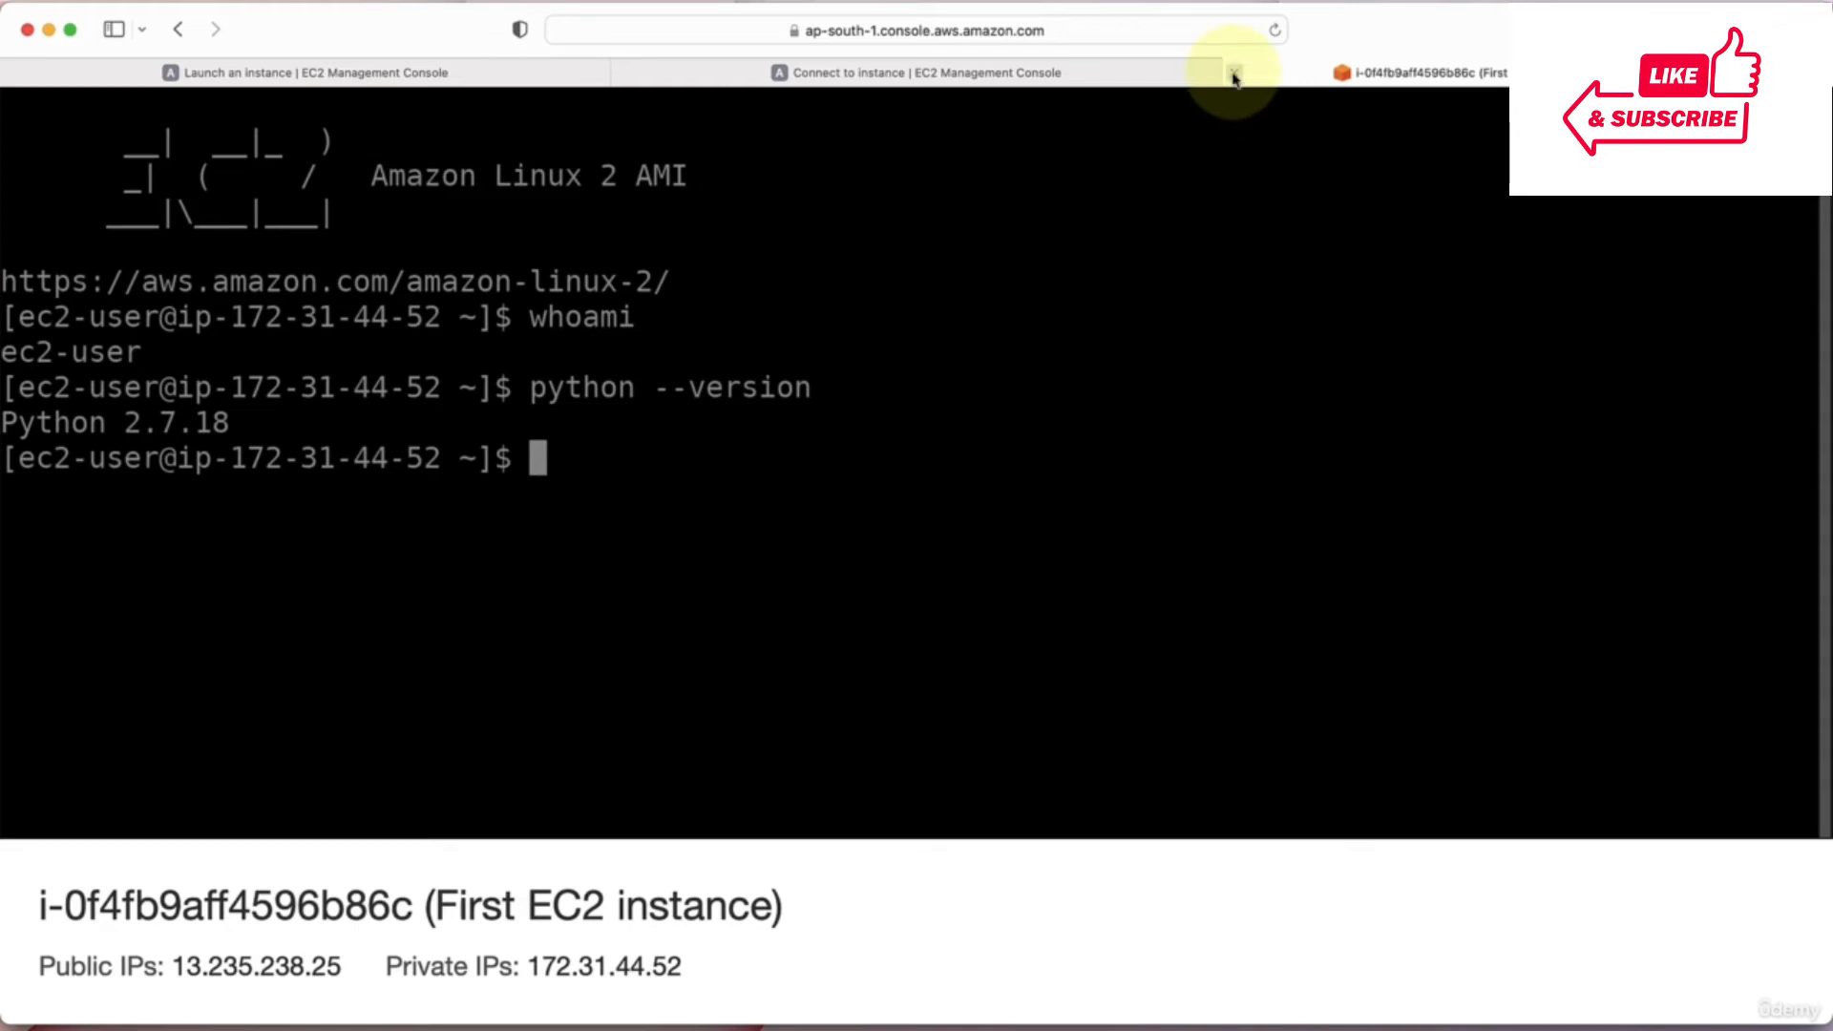
# Close the terminal session and open the details page of First EC2 instance from the full instances list.
pyautogui.click(1234, 74)
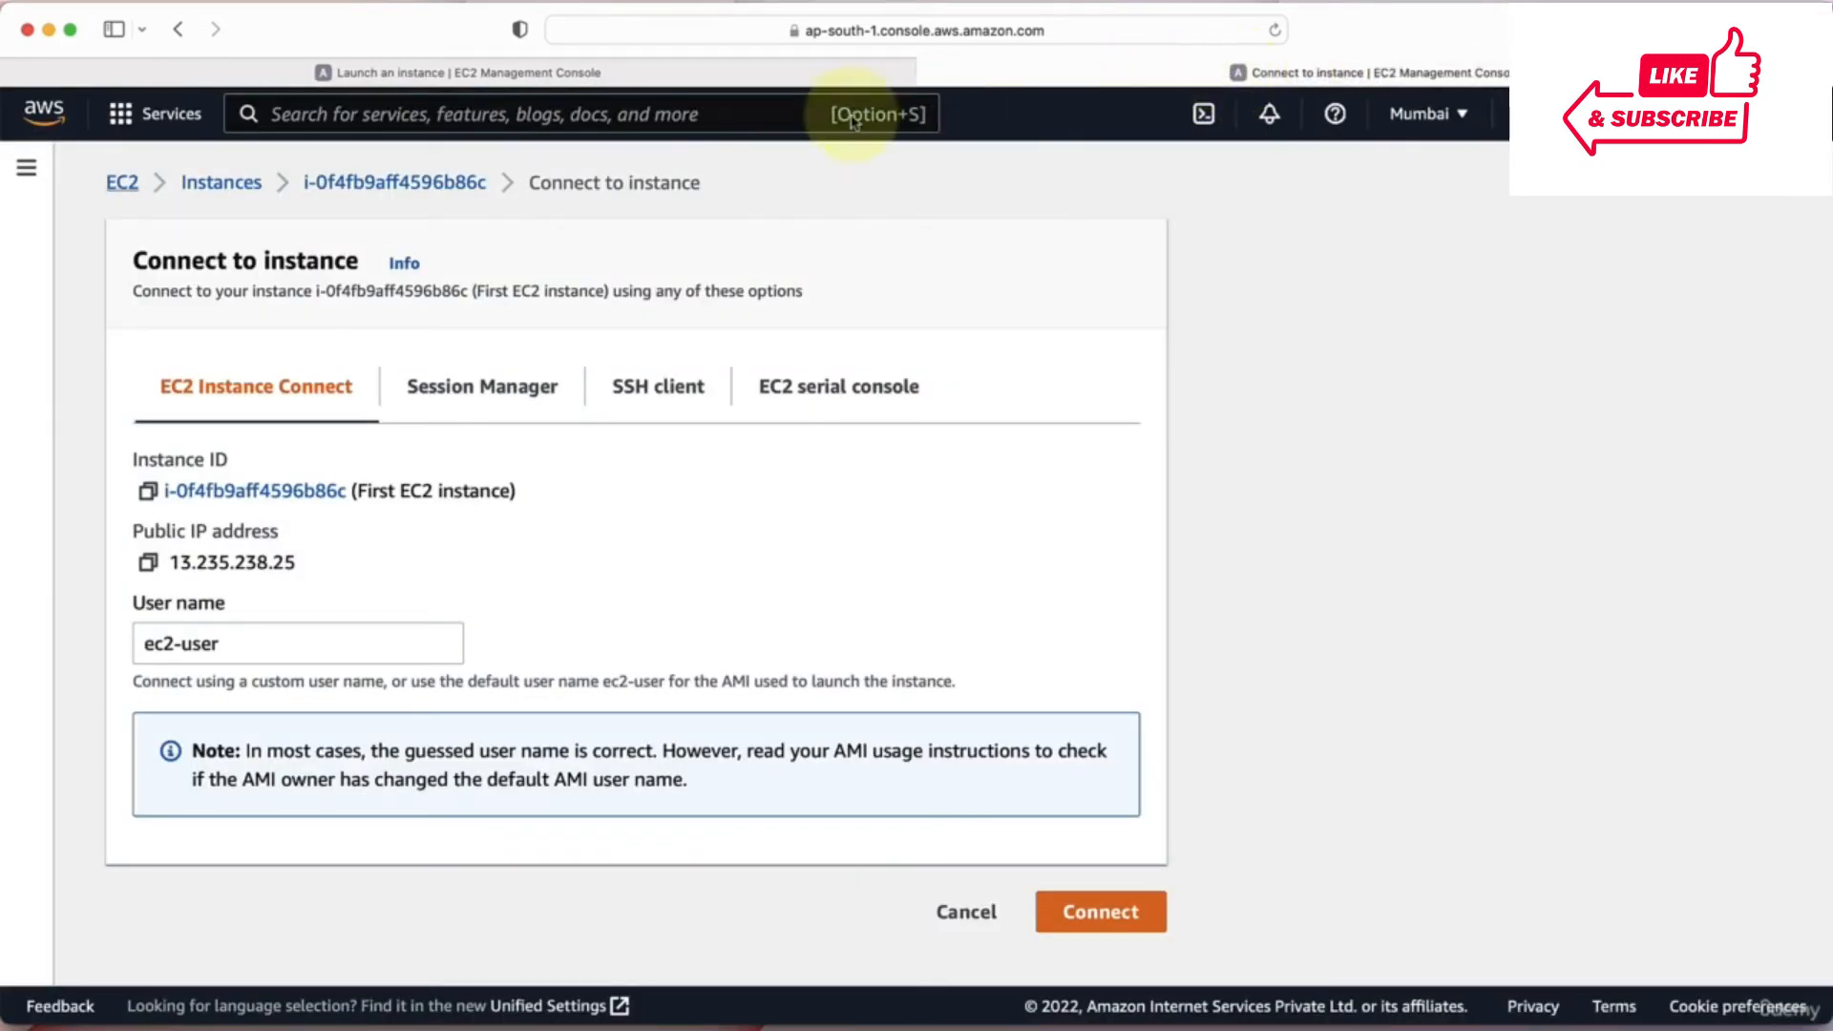
pyautogui.click(221, 187)
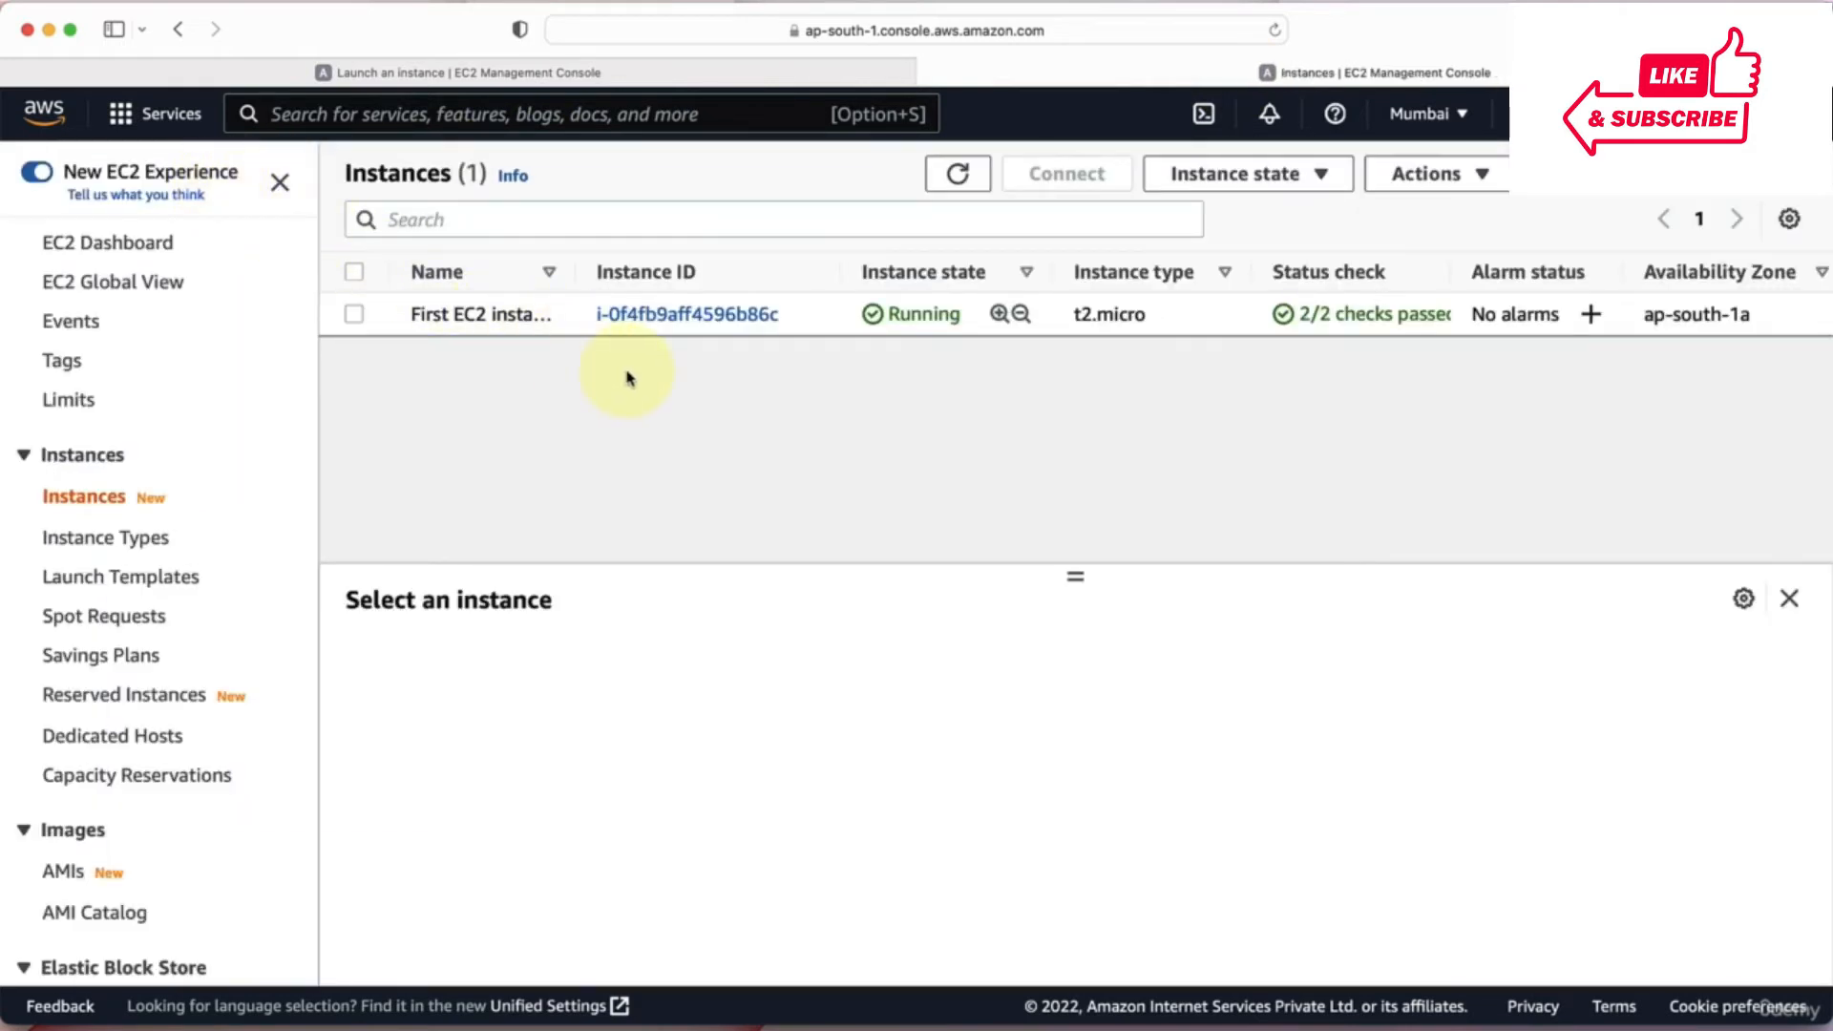
pyautogui.click(677, 313)
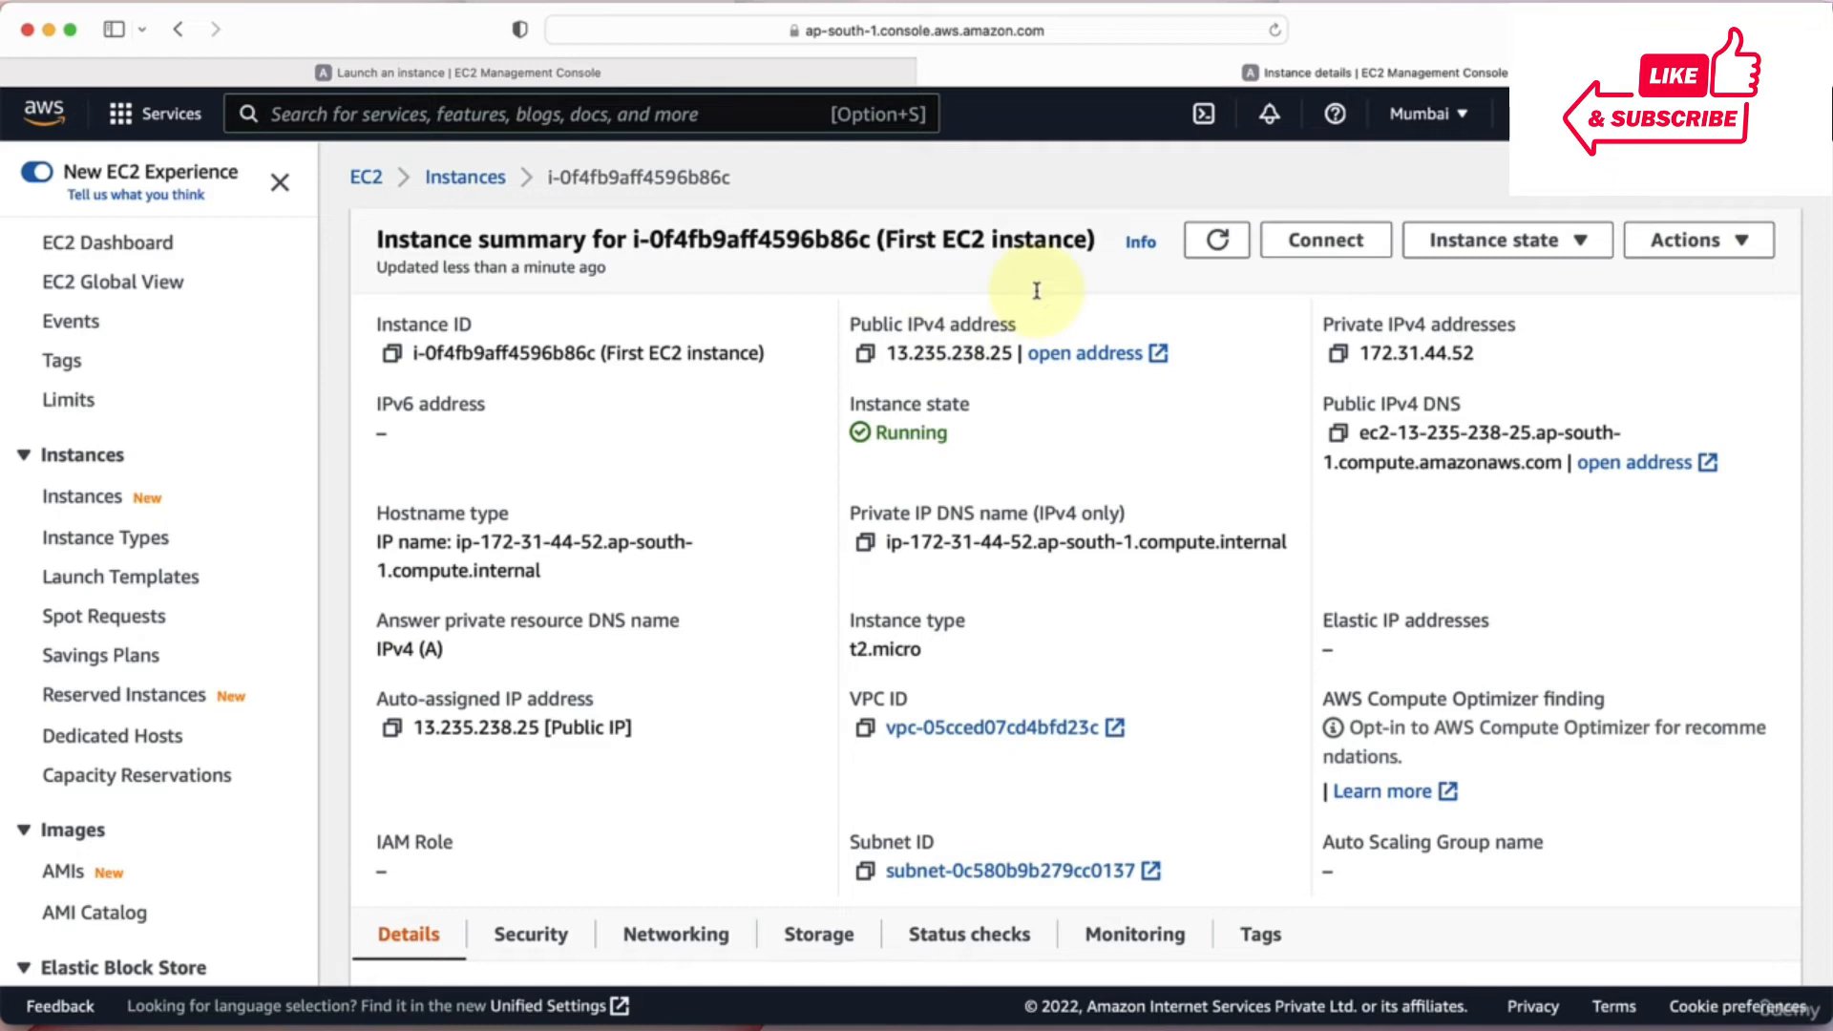
# Examine the public and private IPv4 addresses in the instance summary and the available instance state operations.
pyautogui.moveTo(887, 353); pyautogui.dragTo(1020, 354)
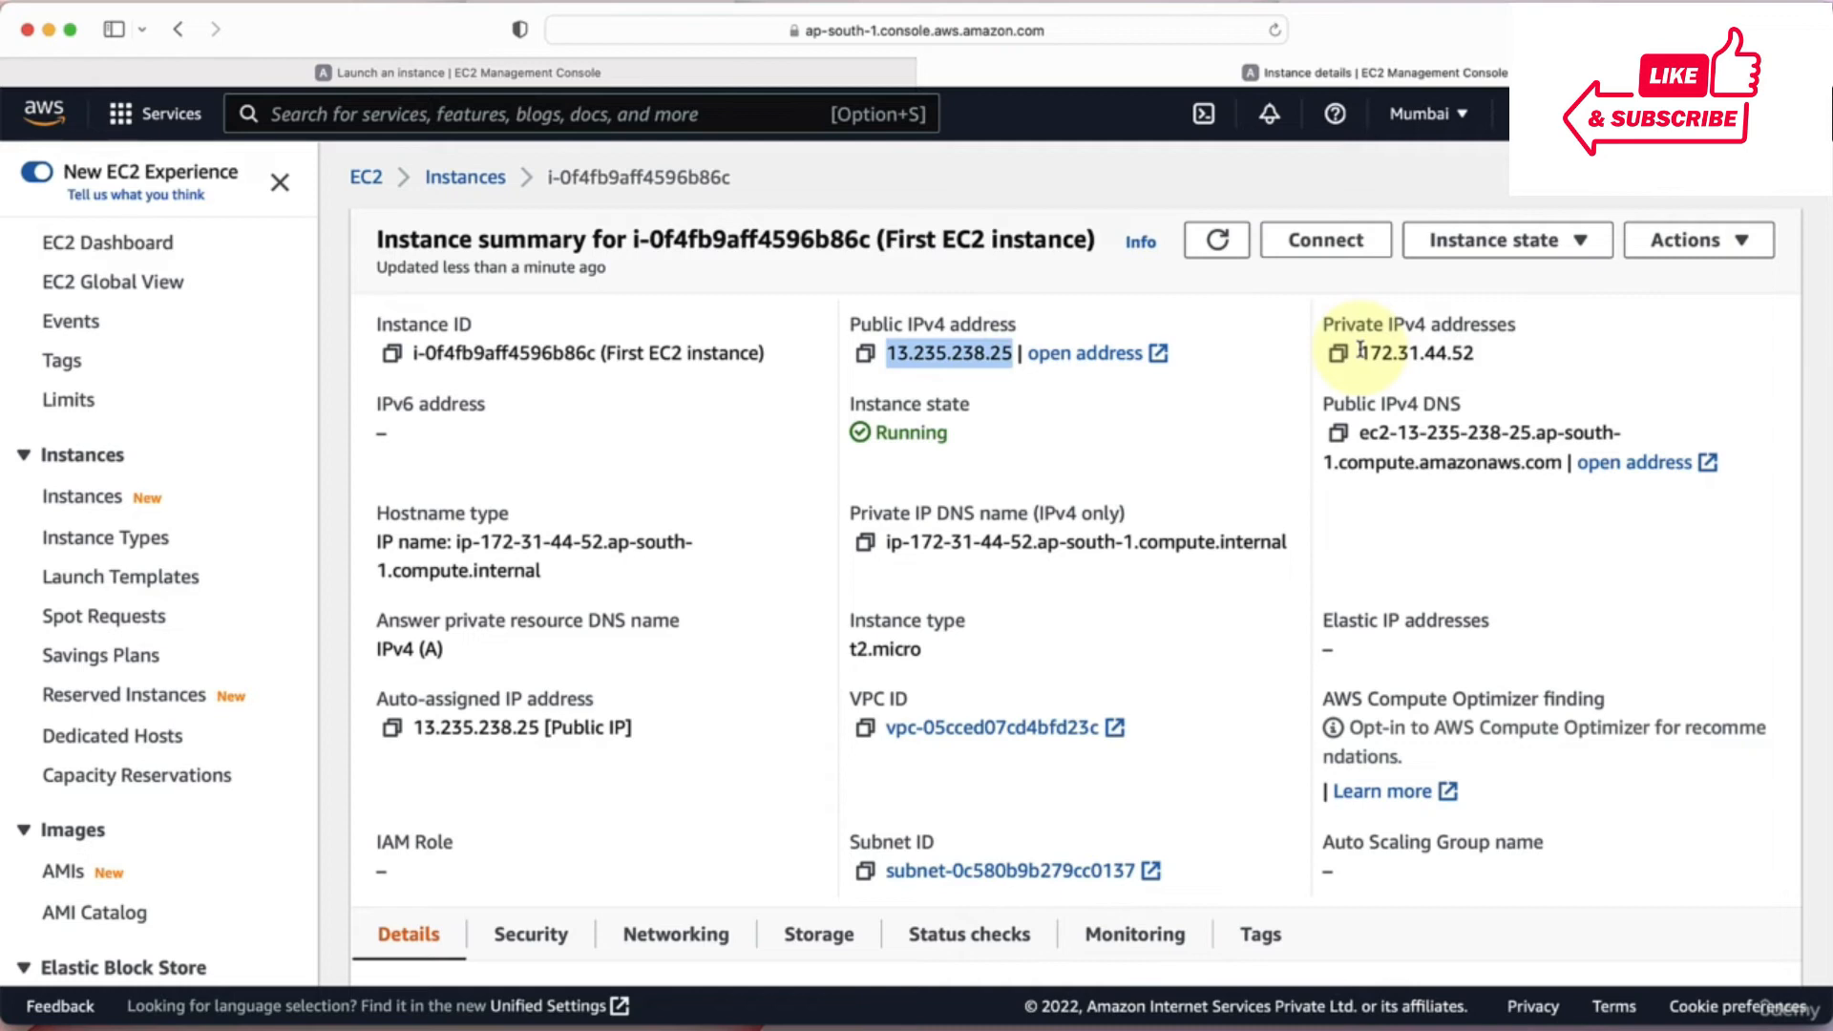
pyautogui.moveTo(1361, 352); pyautogui.dragTo(1489, 353)
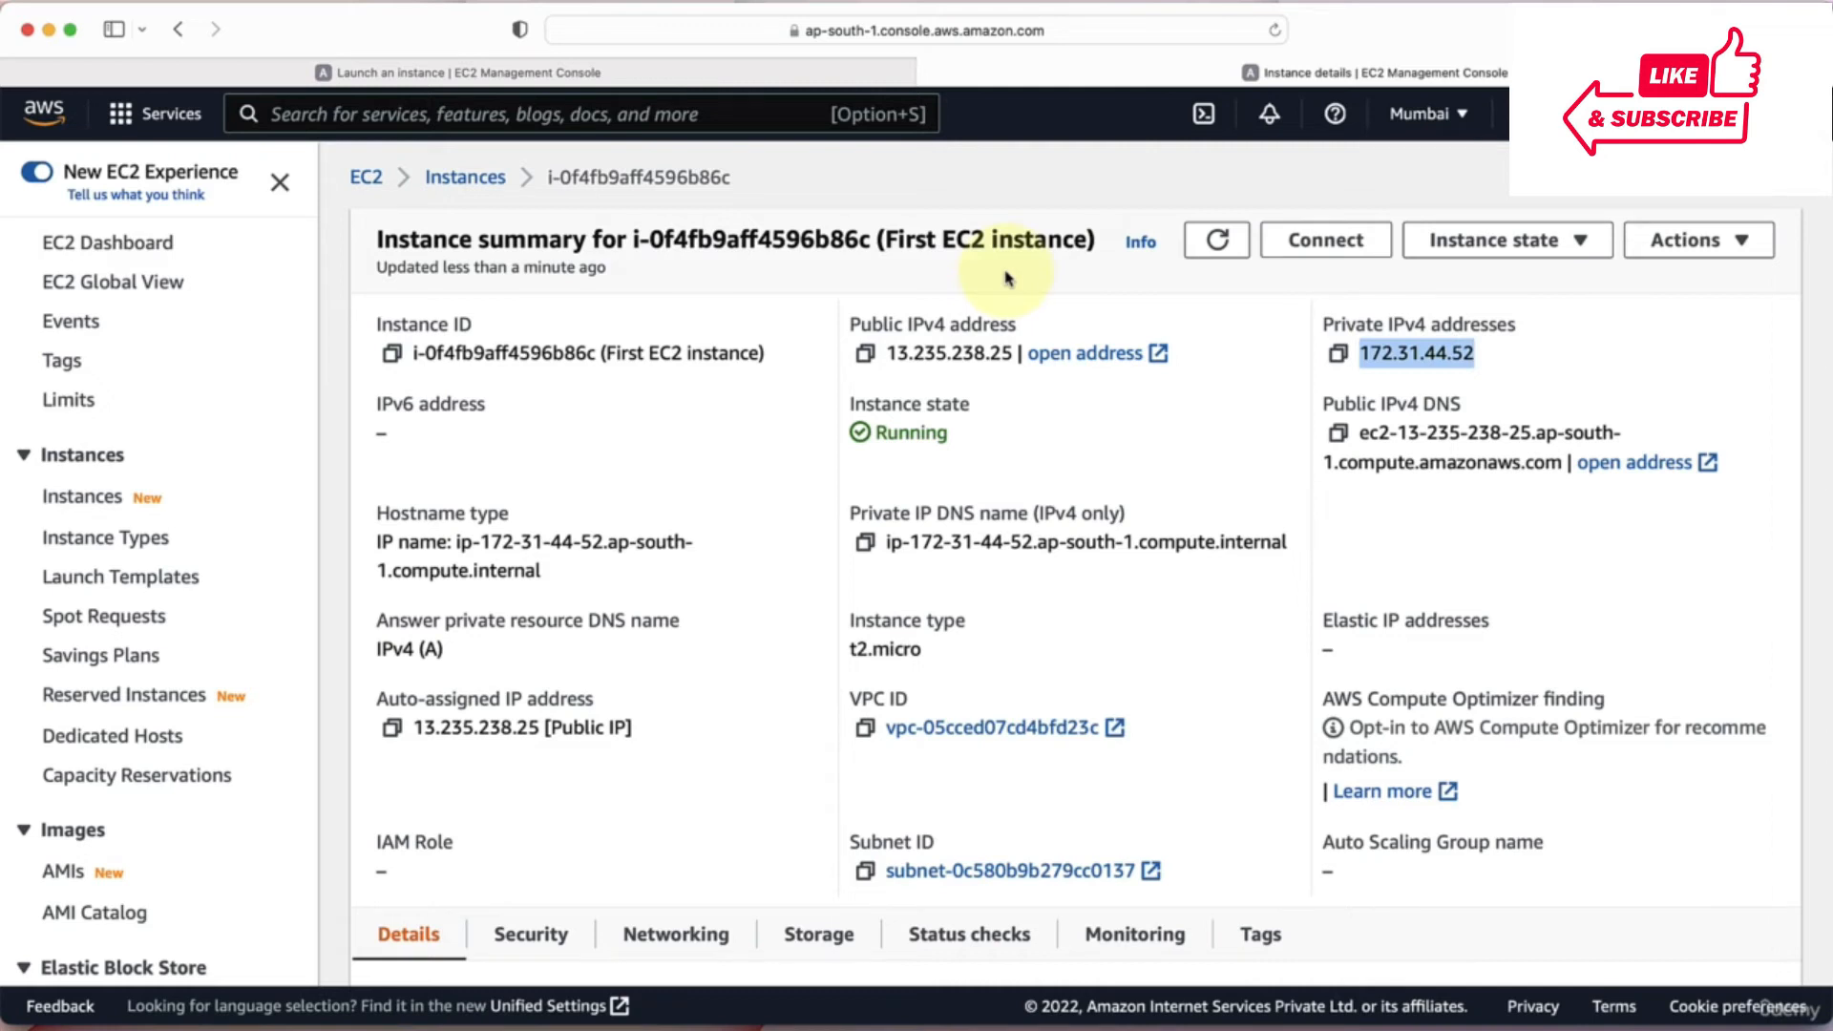
pyautogui.scroll(-1, 1005, 278)
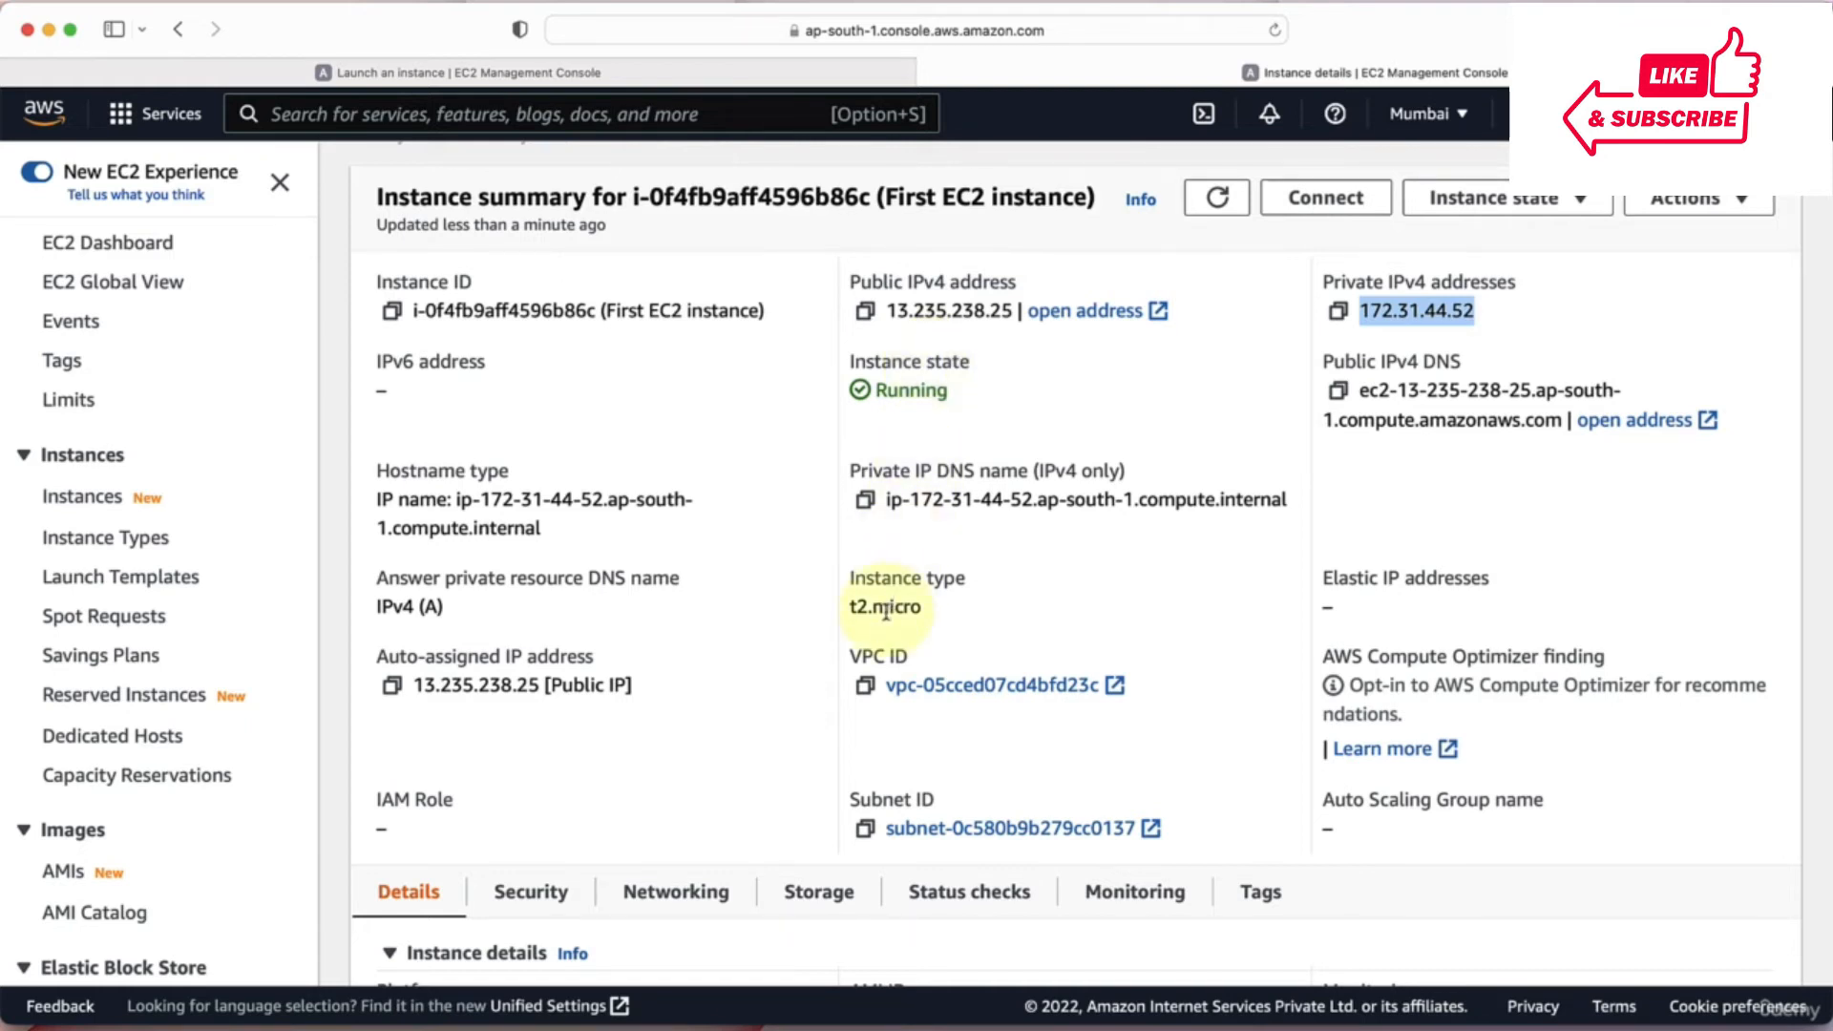
pyautogui.scroll(1, 1350, 319)
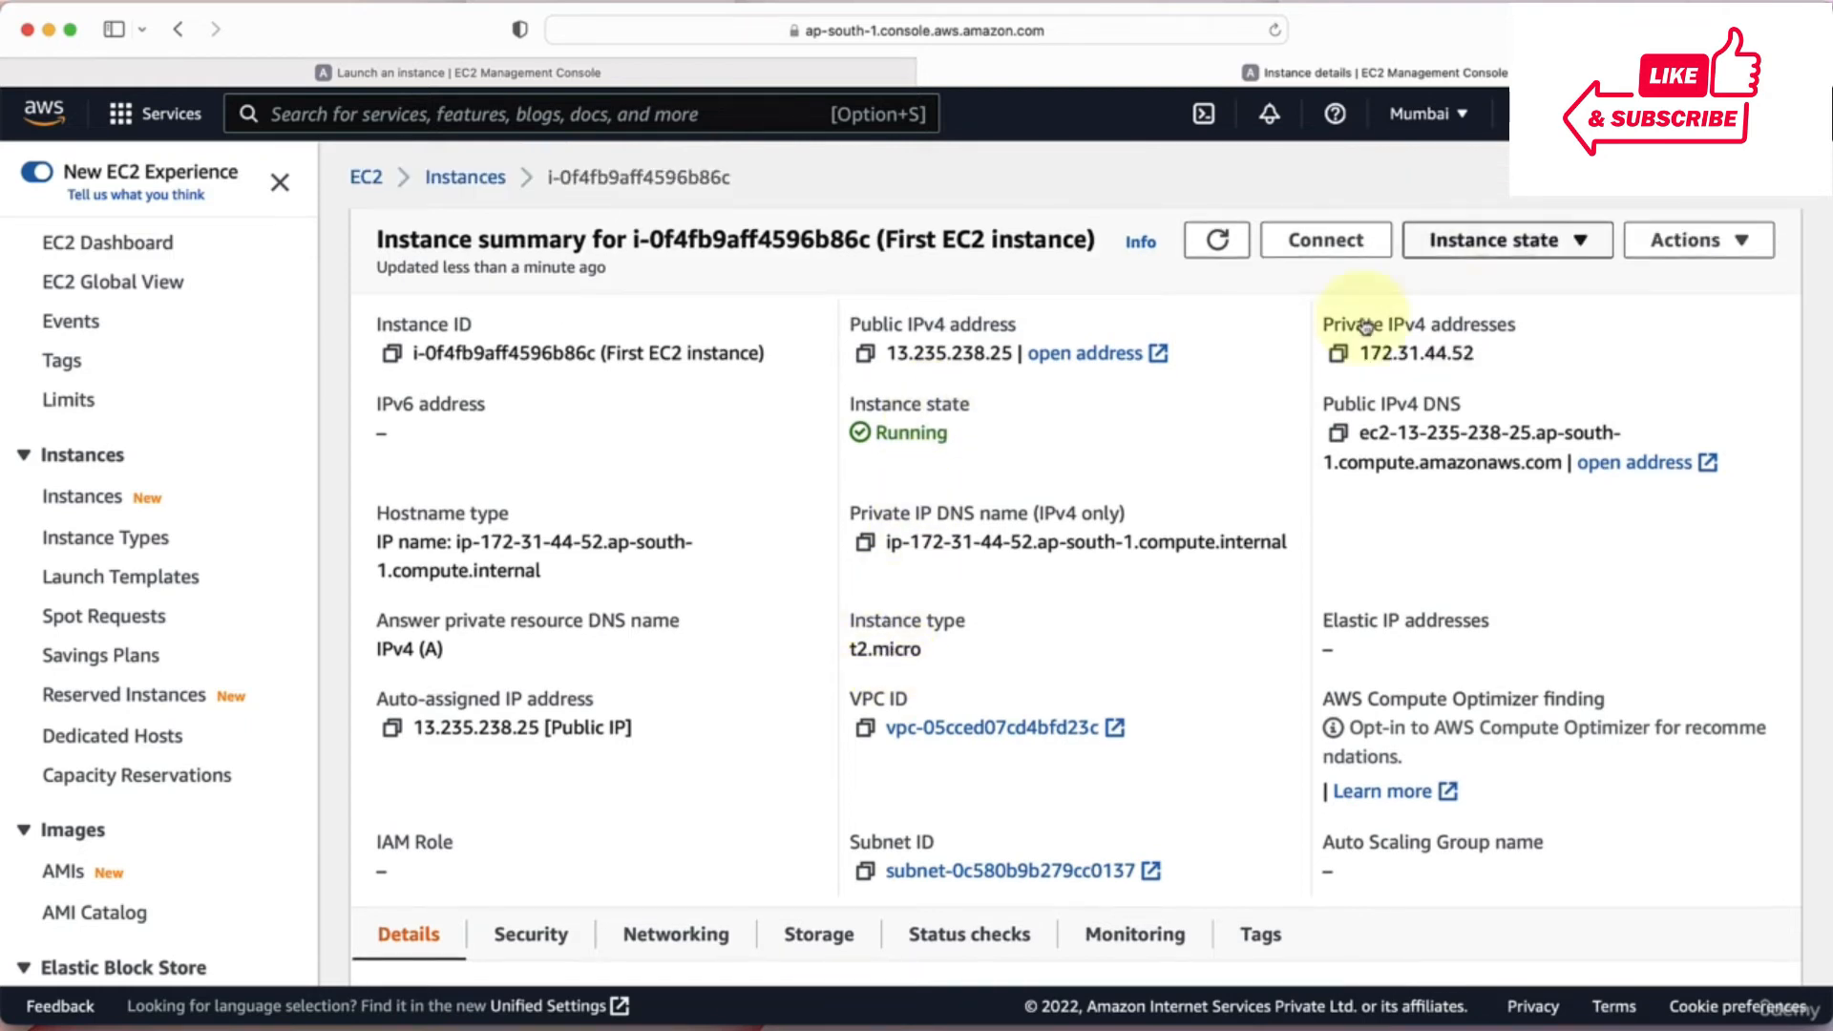
pyautogui.click(1501, 242)
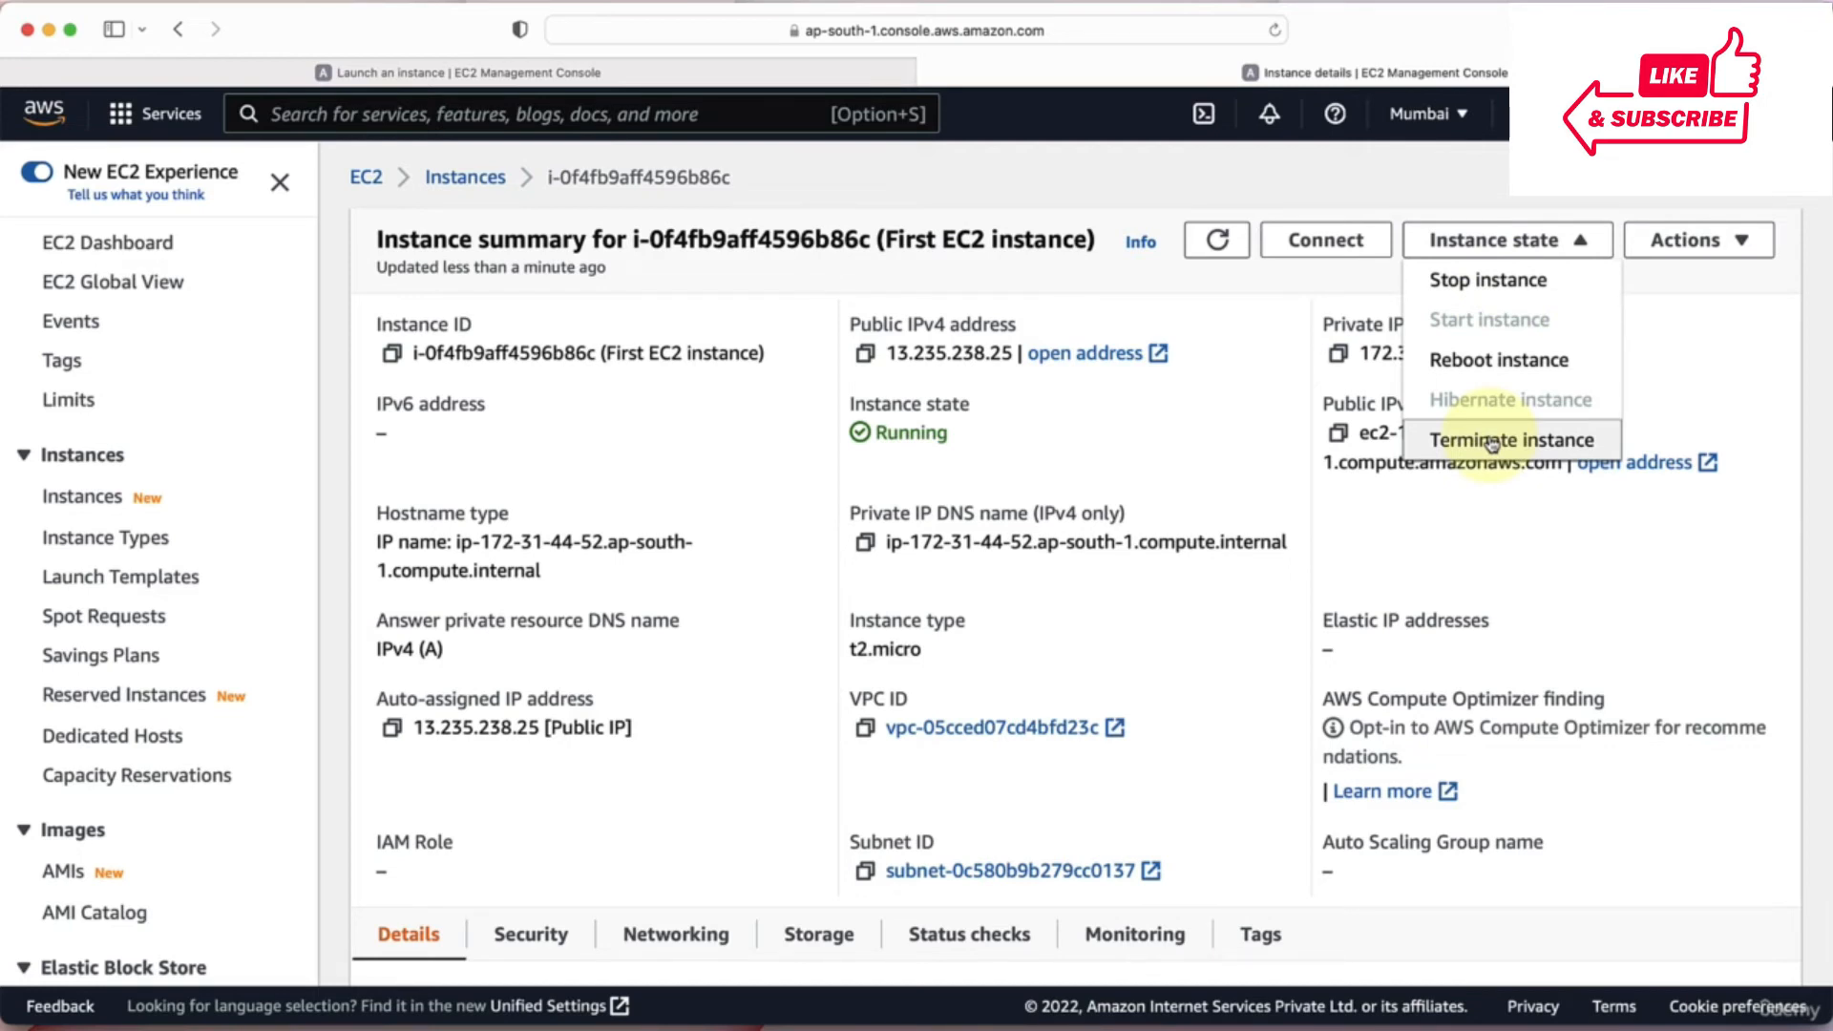
pyautogui.click(1751, 360)
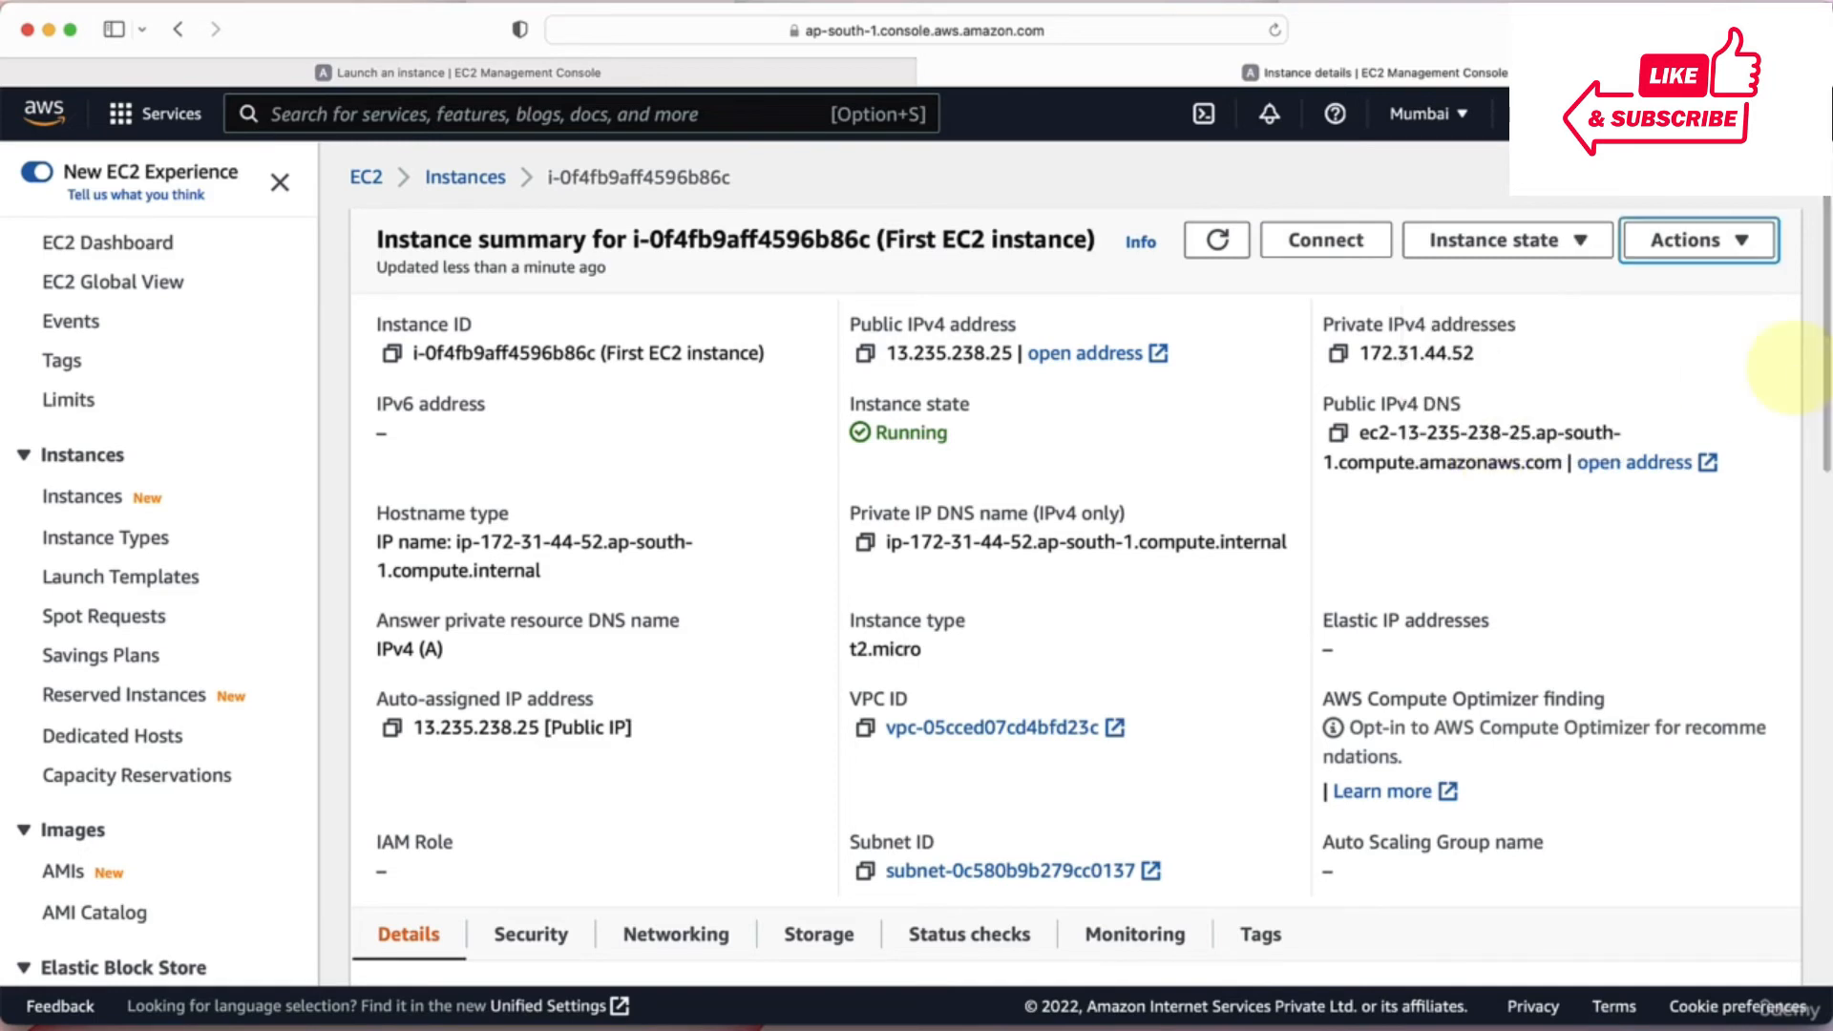
# Examine the instance details and the inbound and outbound rules of its security group, including the inbound port range.
pyautogui.scroll(-8, 1790, 367)
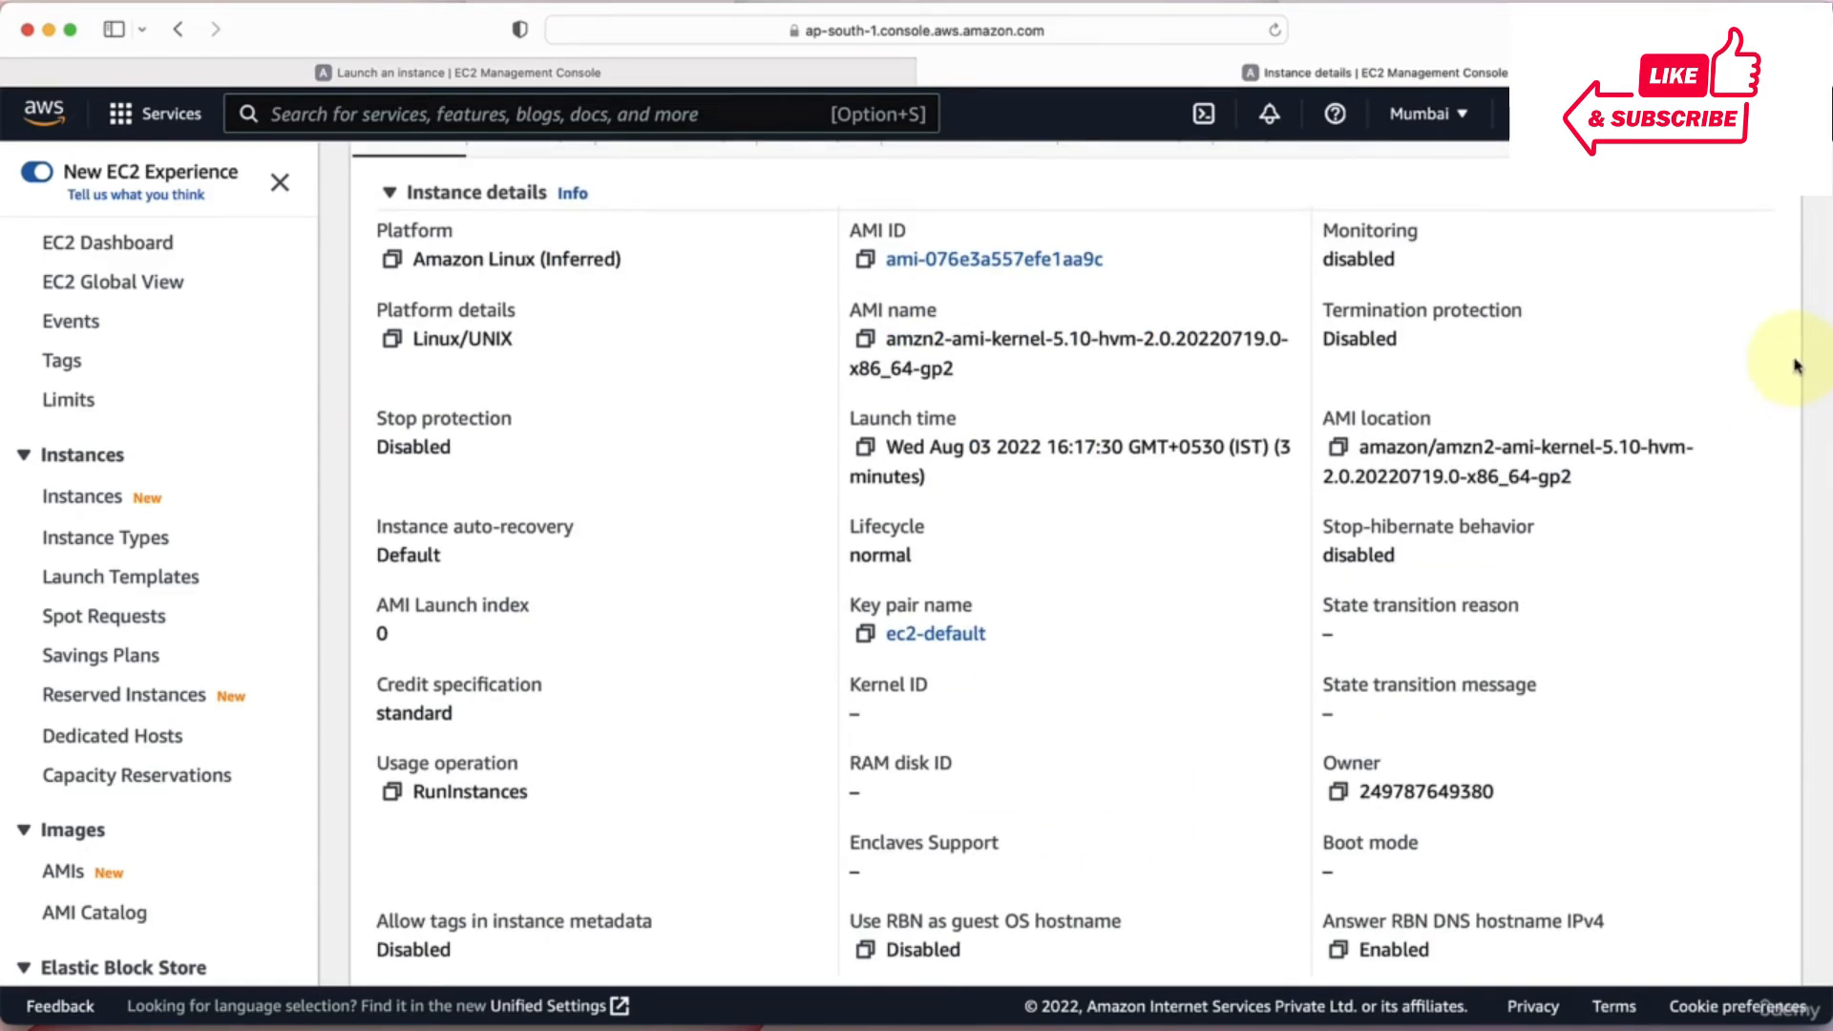
pyautogui.scroll(3, 1802, 297)
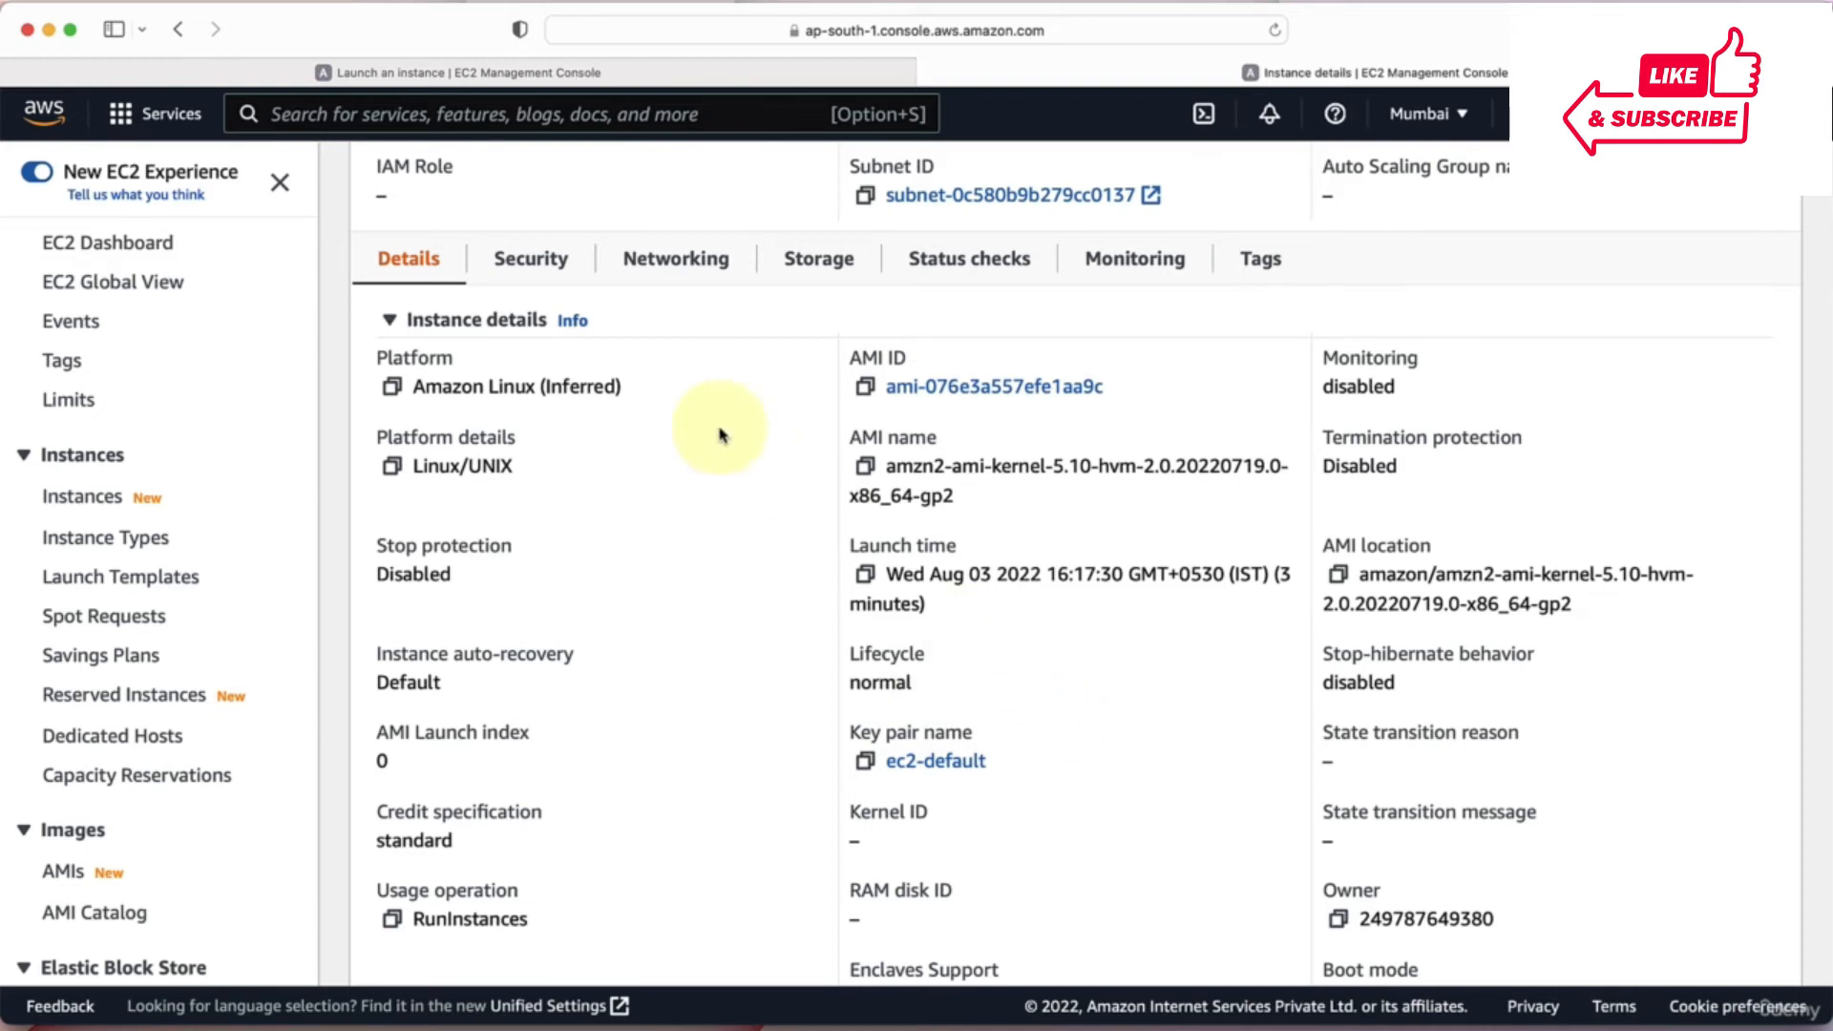
pyautogui.click(531, 259)
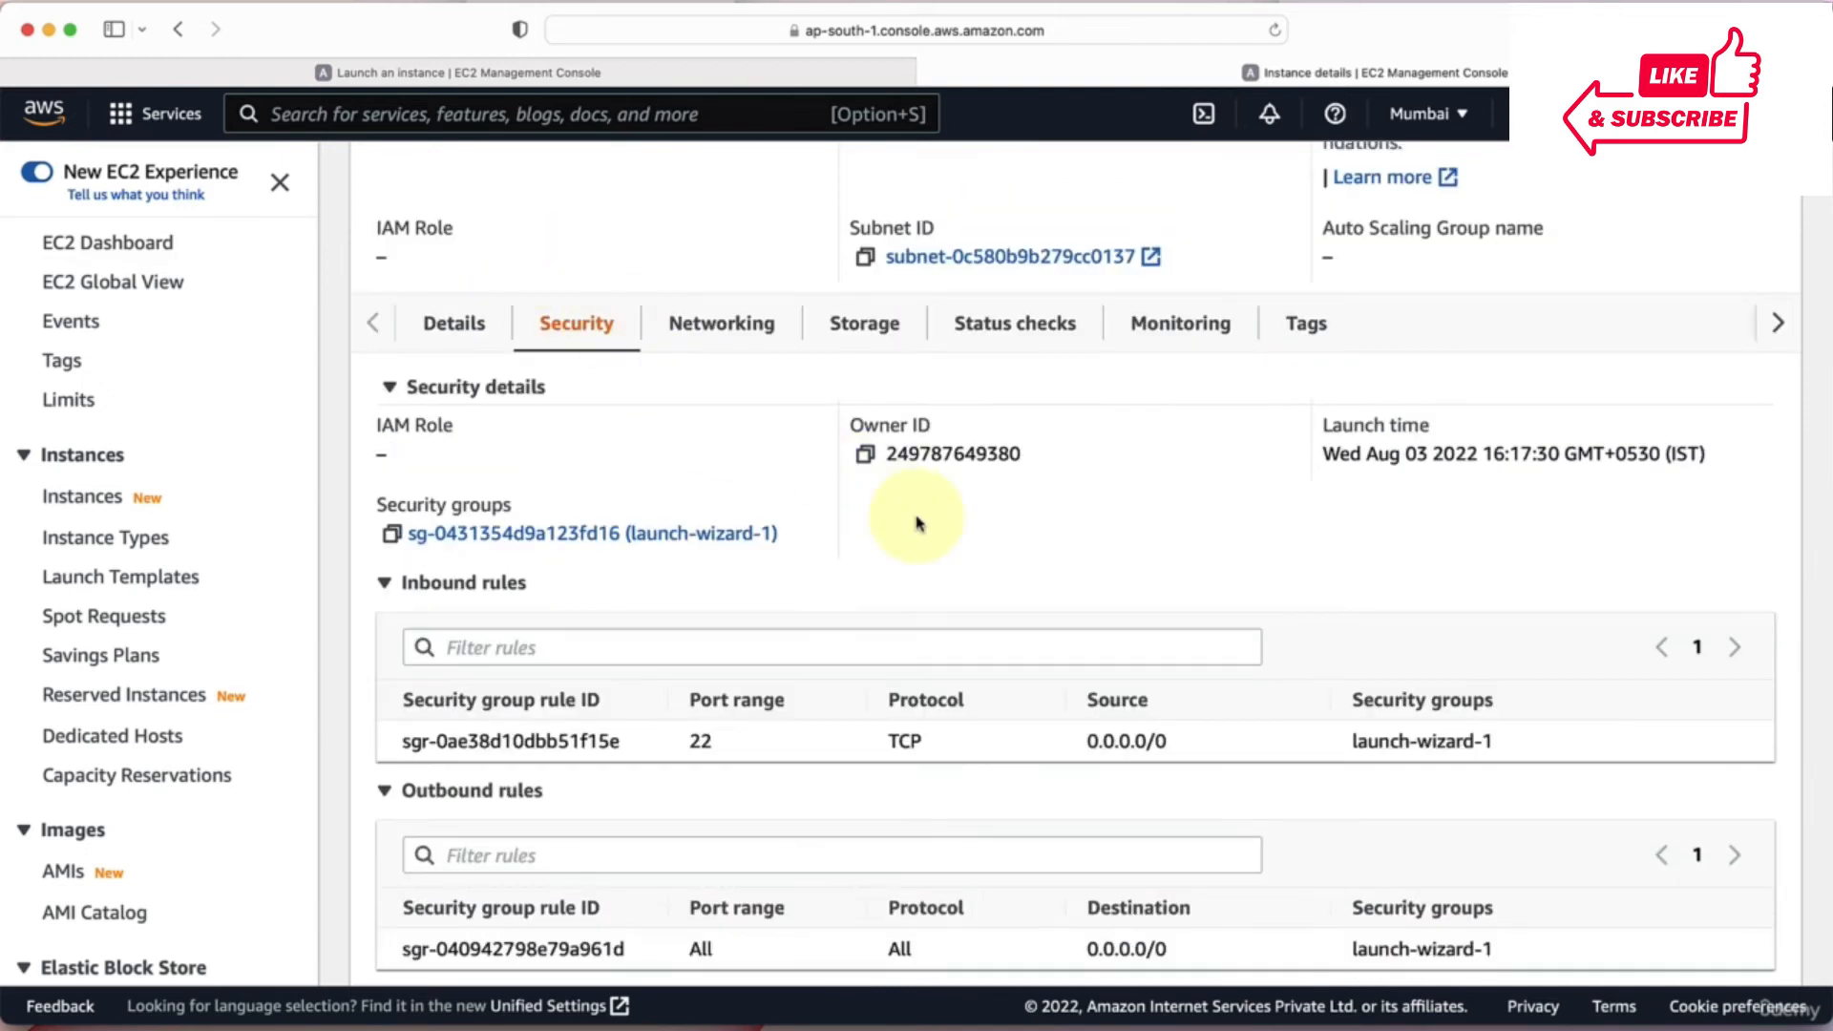
pyautogui.scroll(-1, 920, 523)
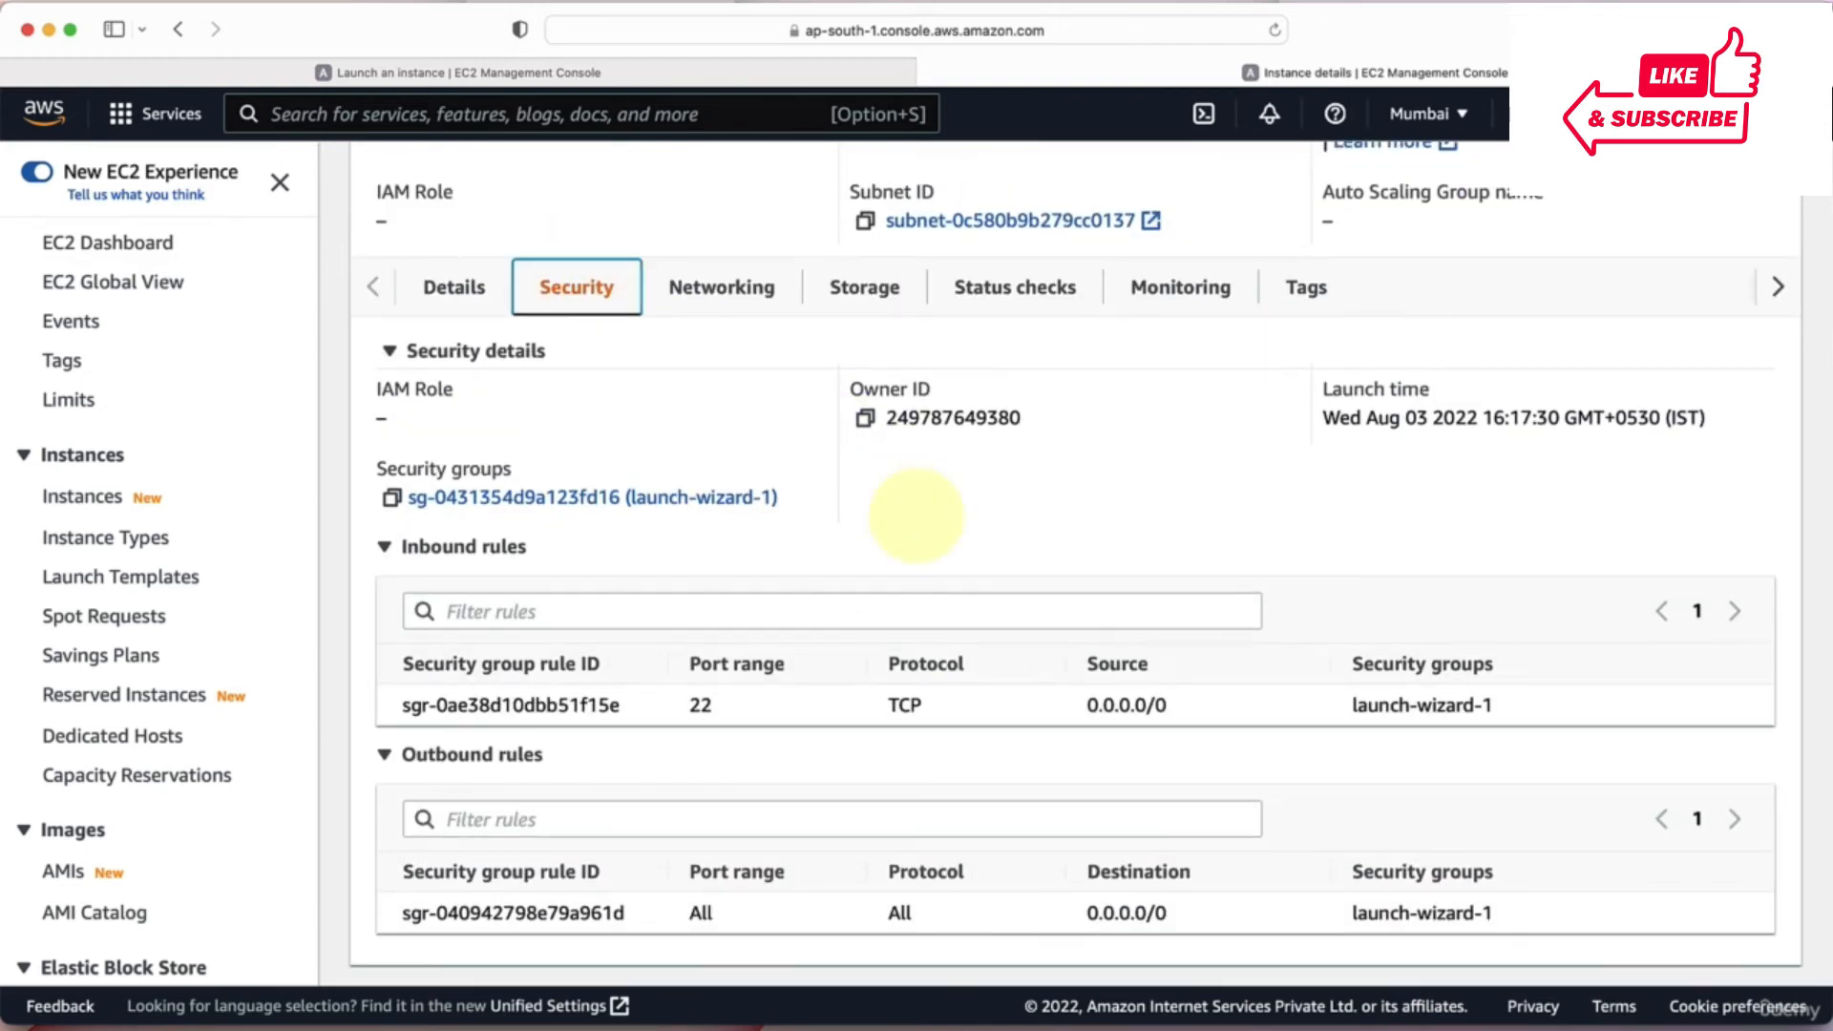
pyautogui.scroll(-1, 917, 516)
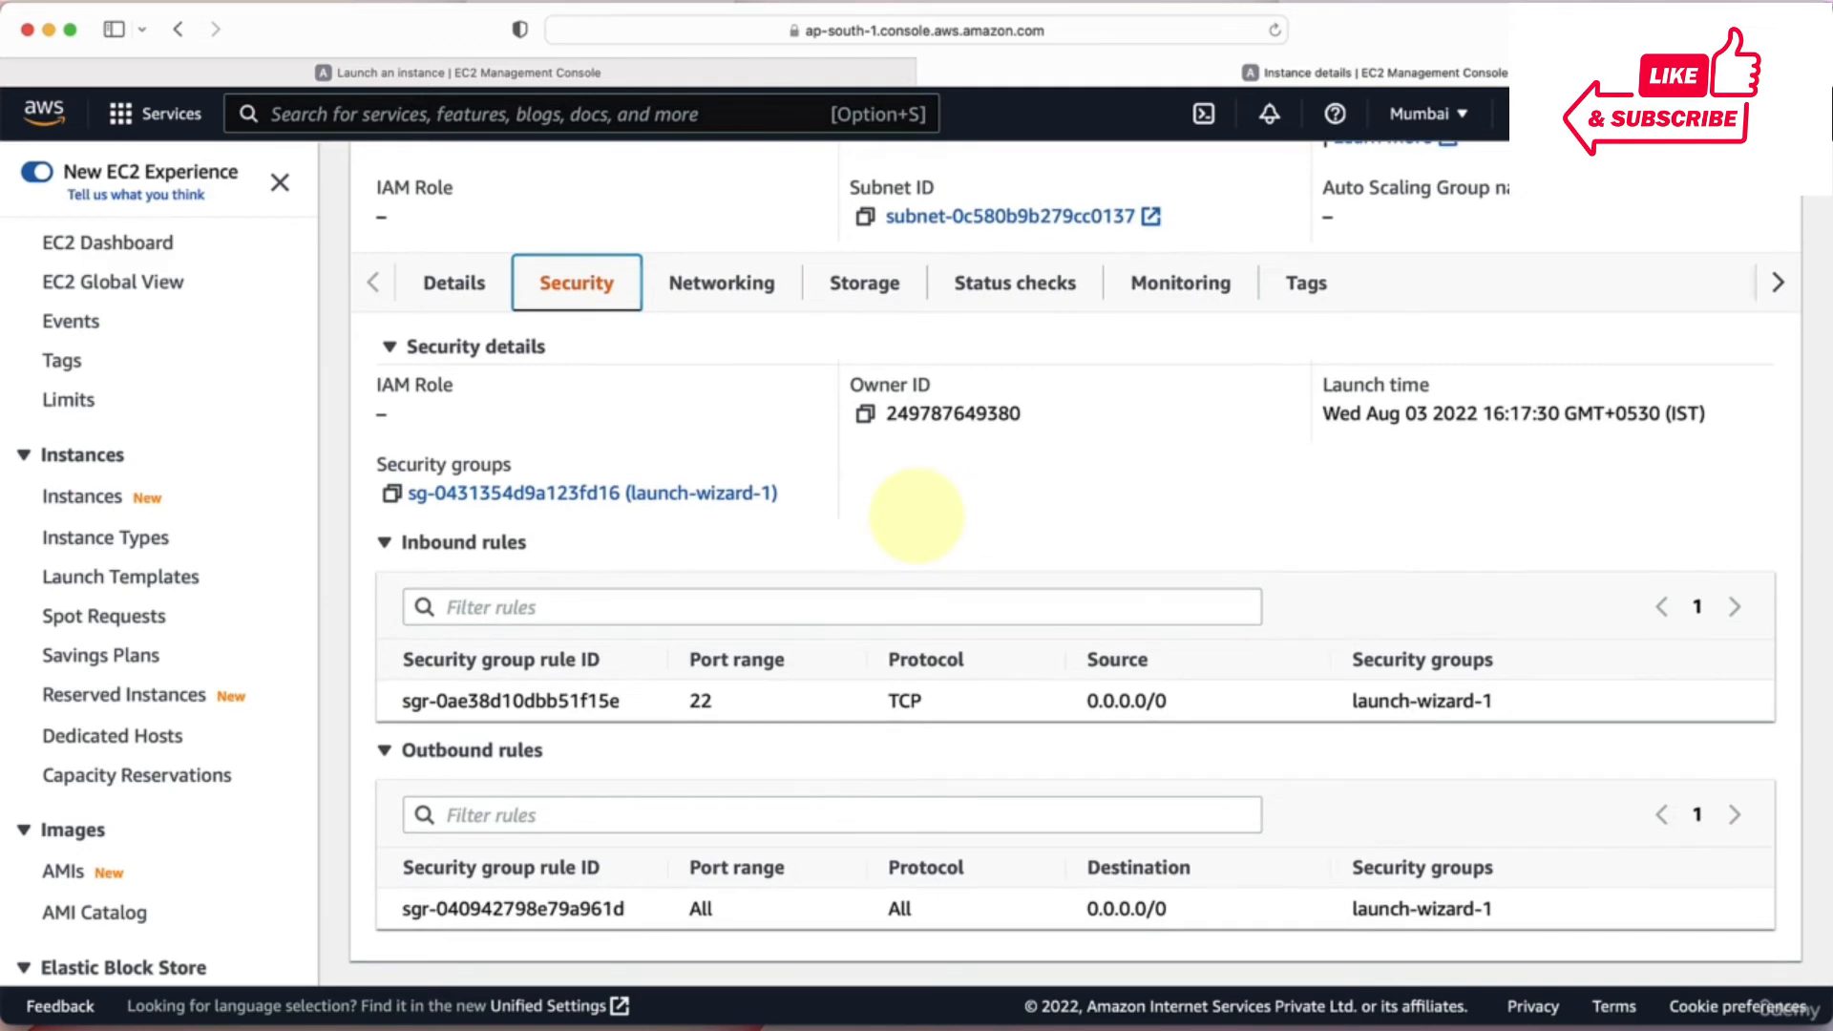
pyautogui.doubleClick(700, 703)
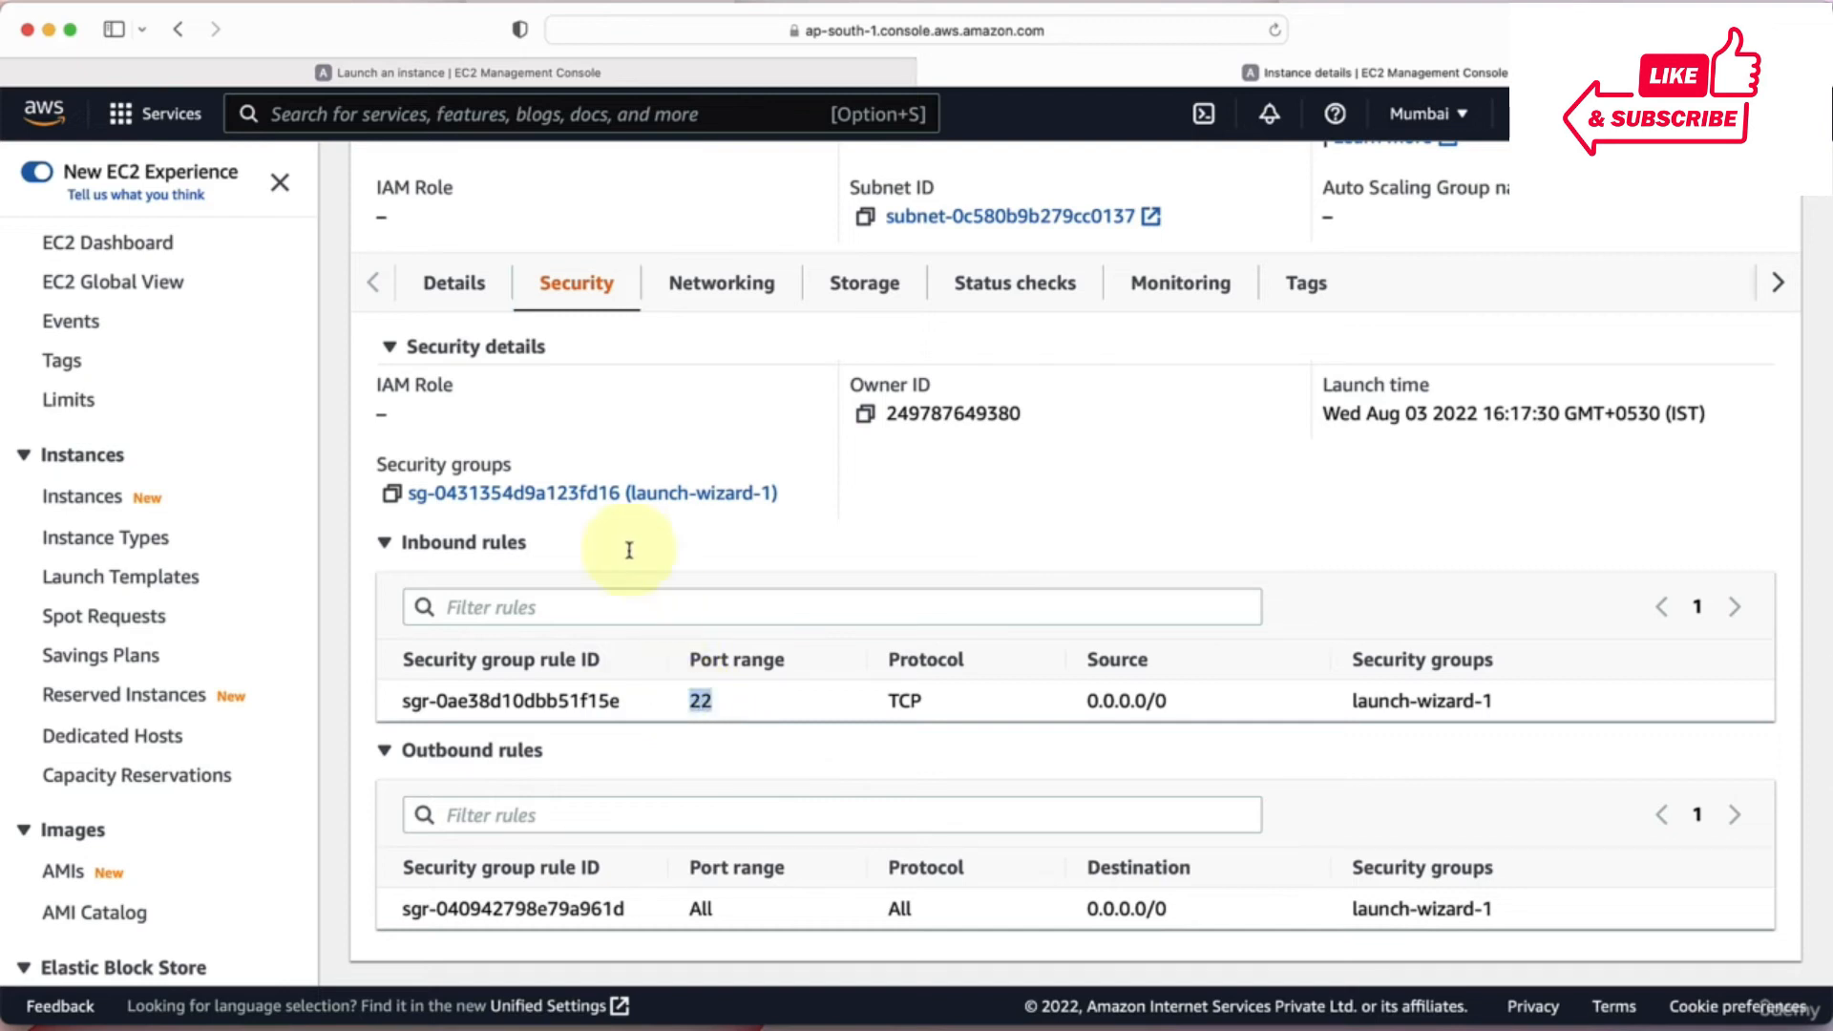
pyautogui.click(512, 287)
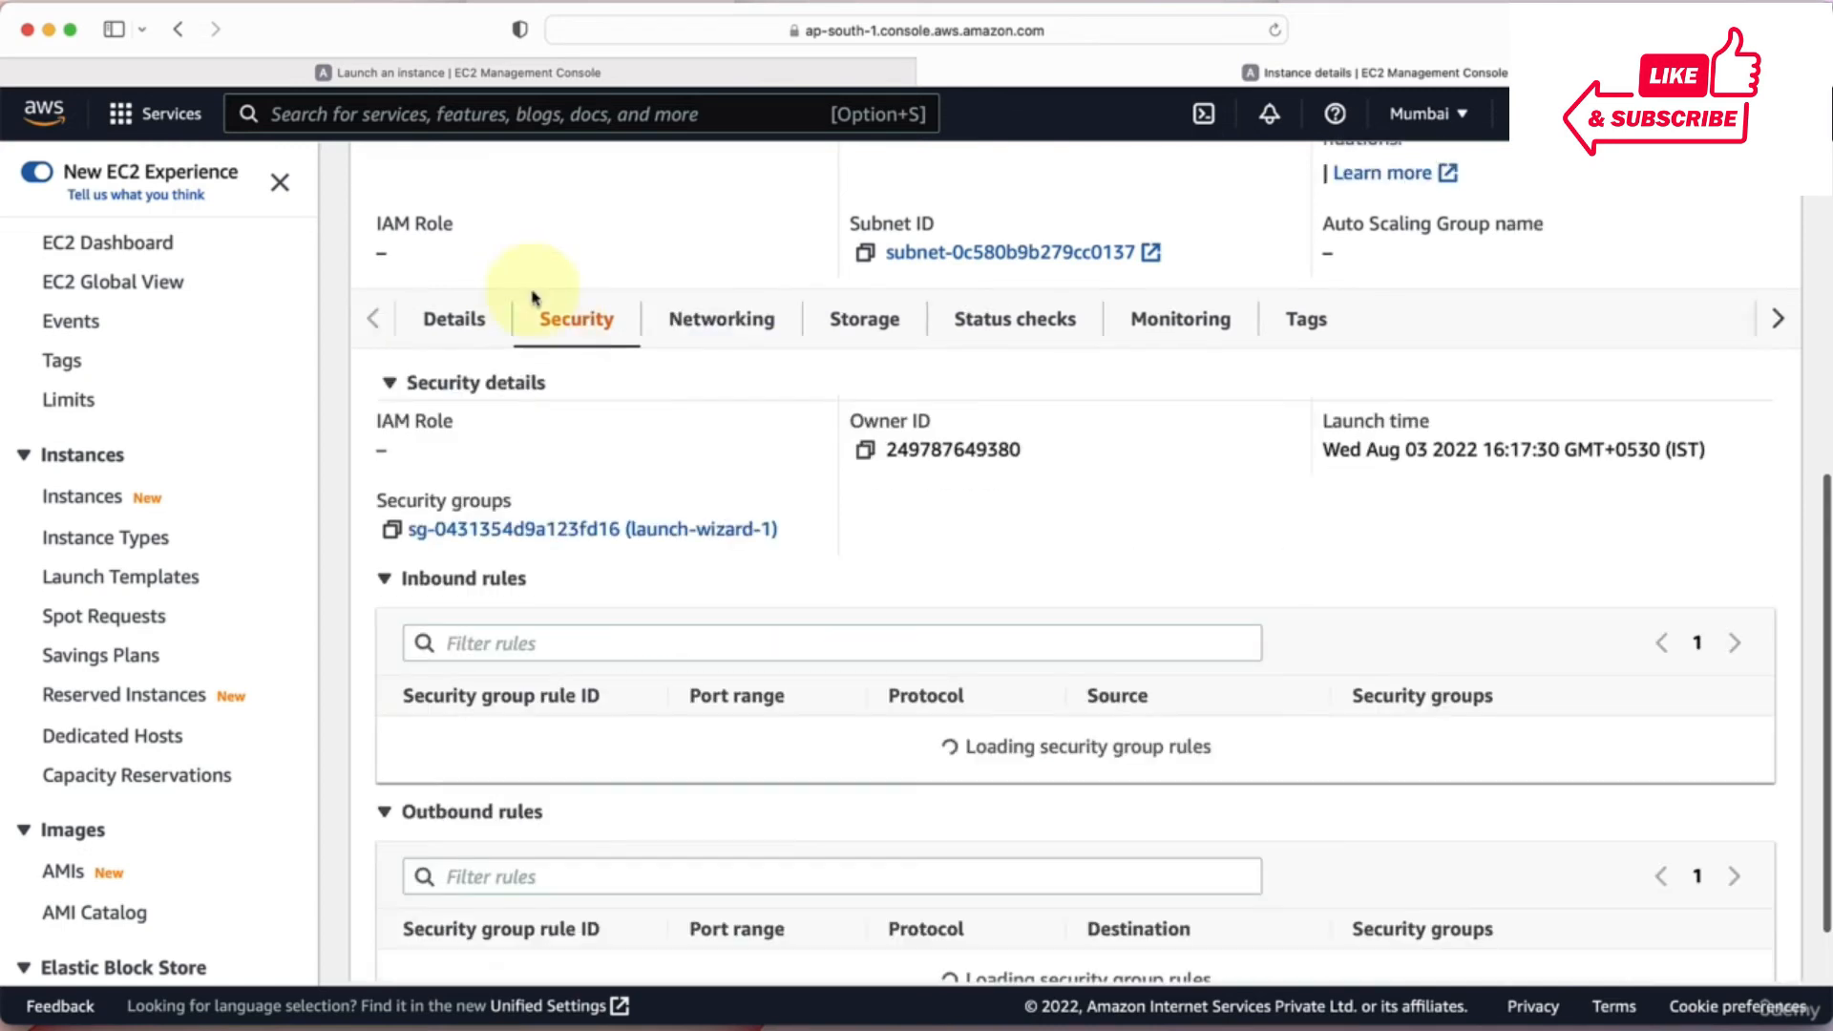
# Review the instance's networking details, block device volume size and status checks.
pyautogui.click(731, 324)
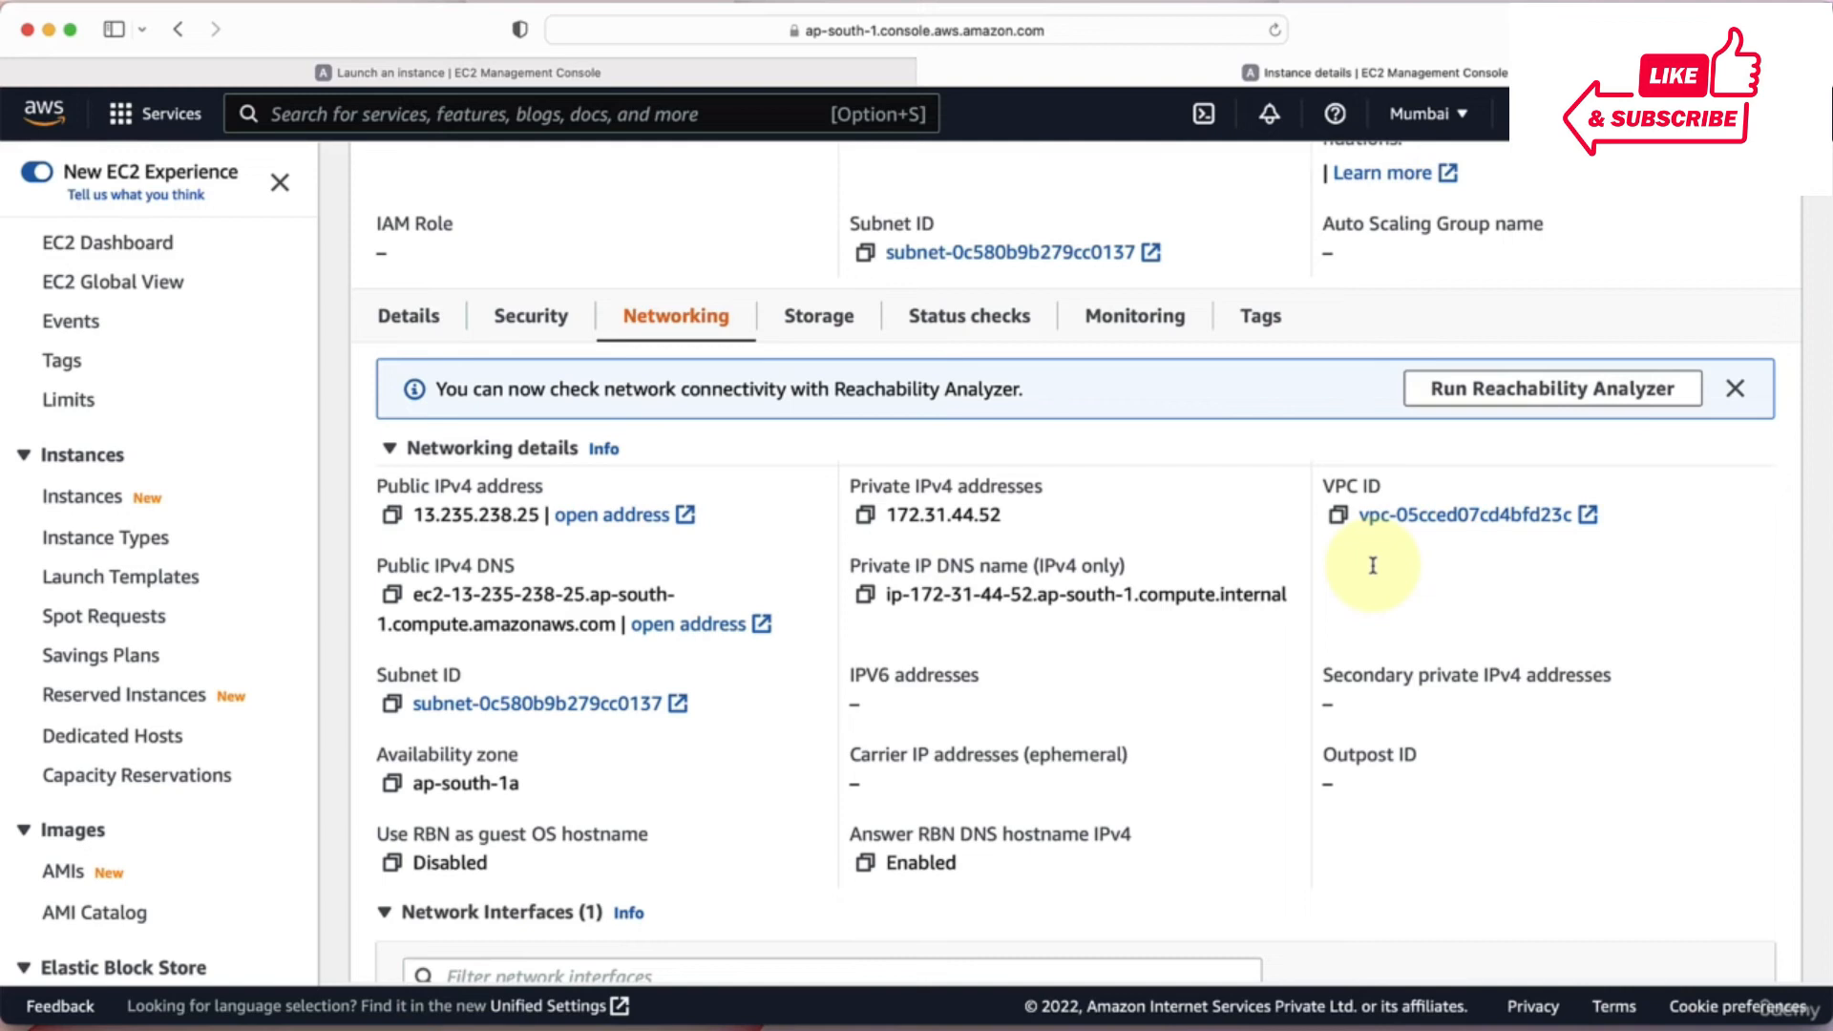
pyautogui.click(819, 318)
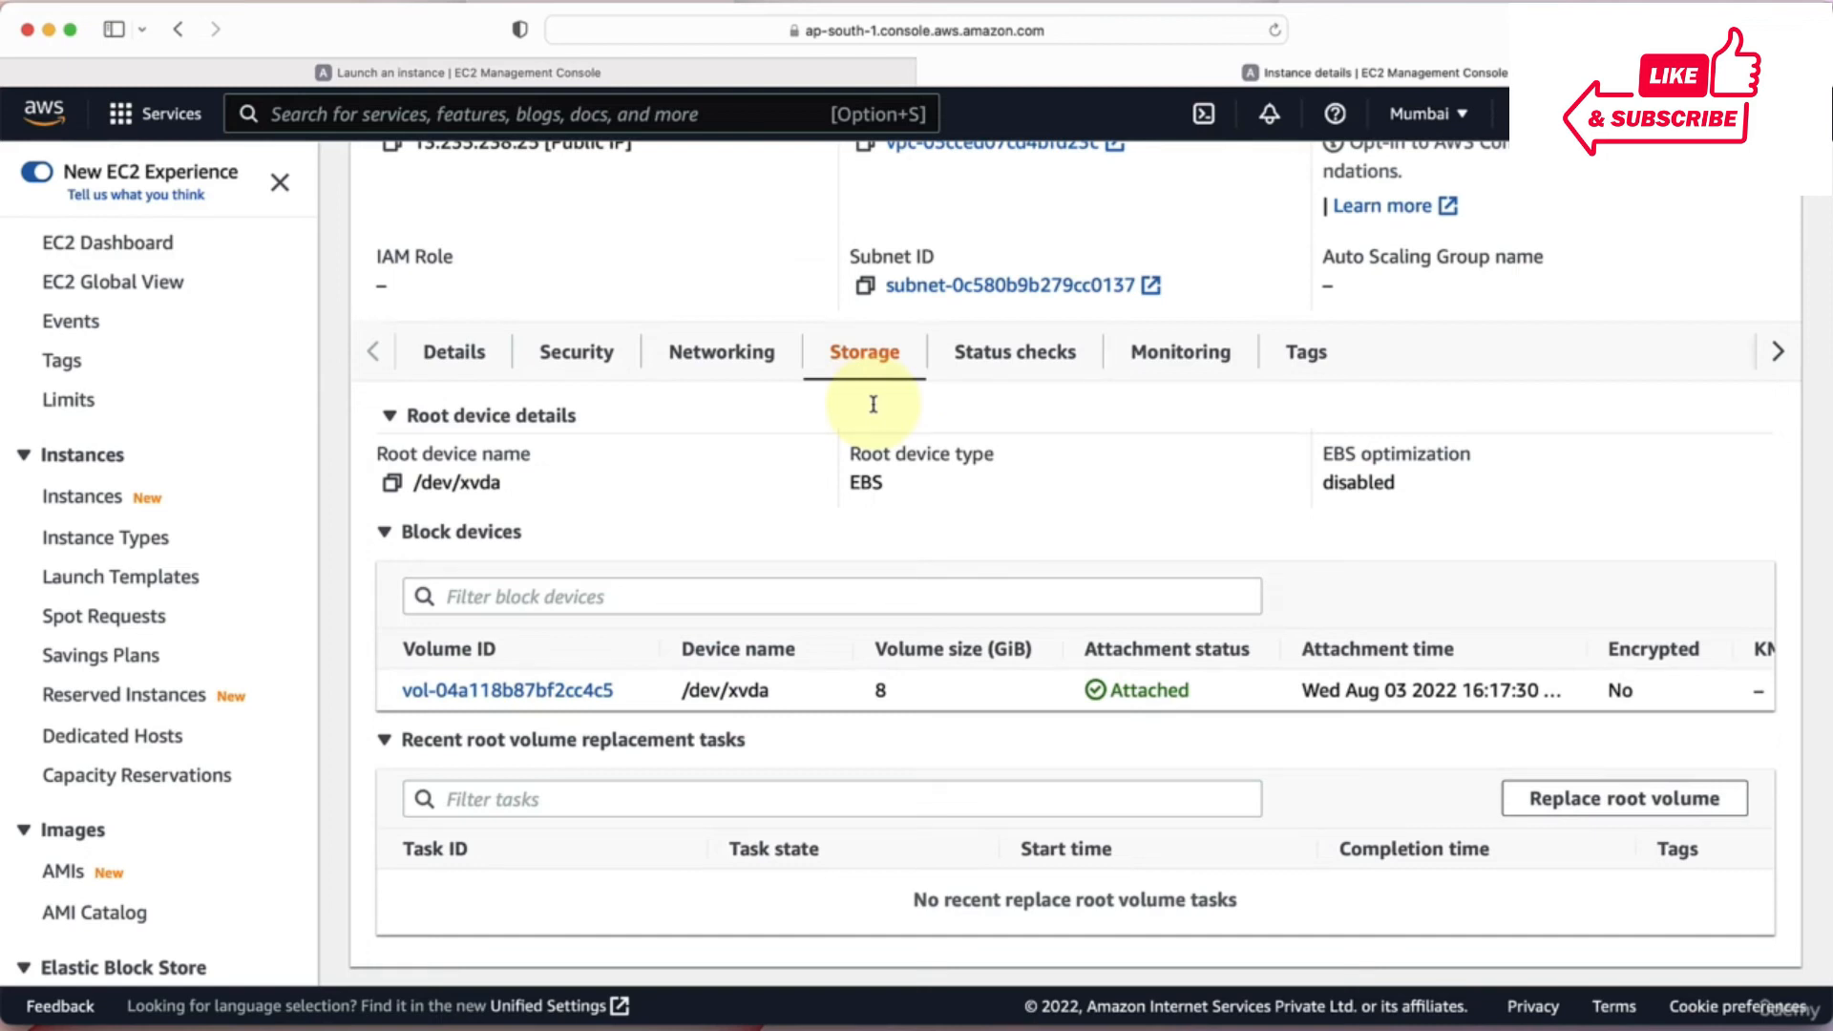
pyautogui.doubleClick(878, 689)
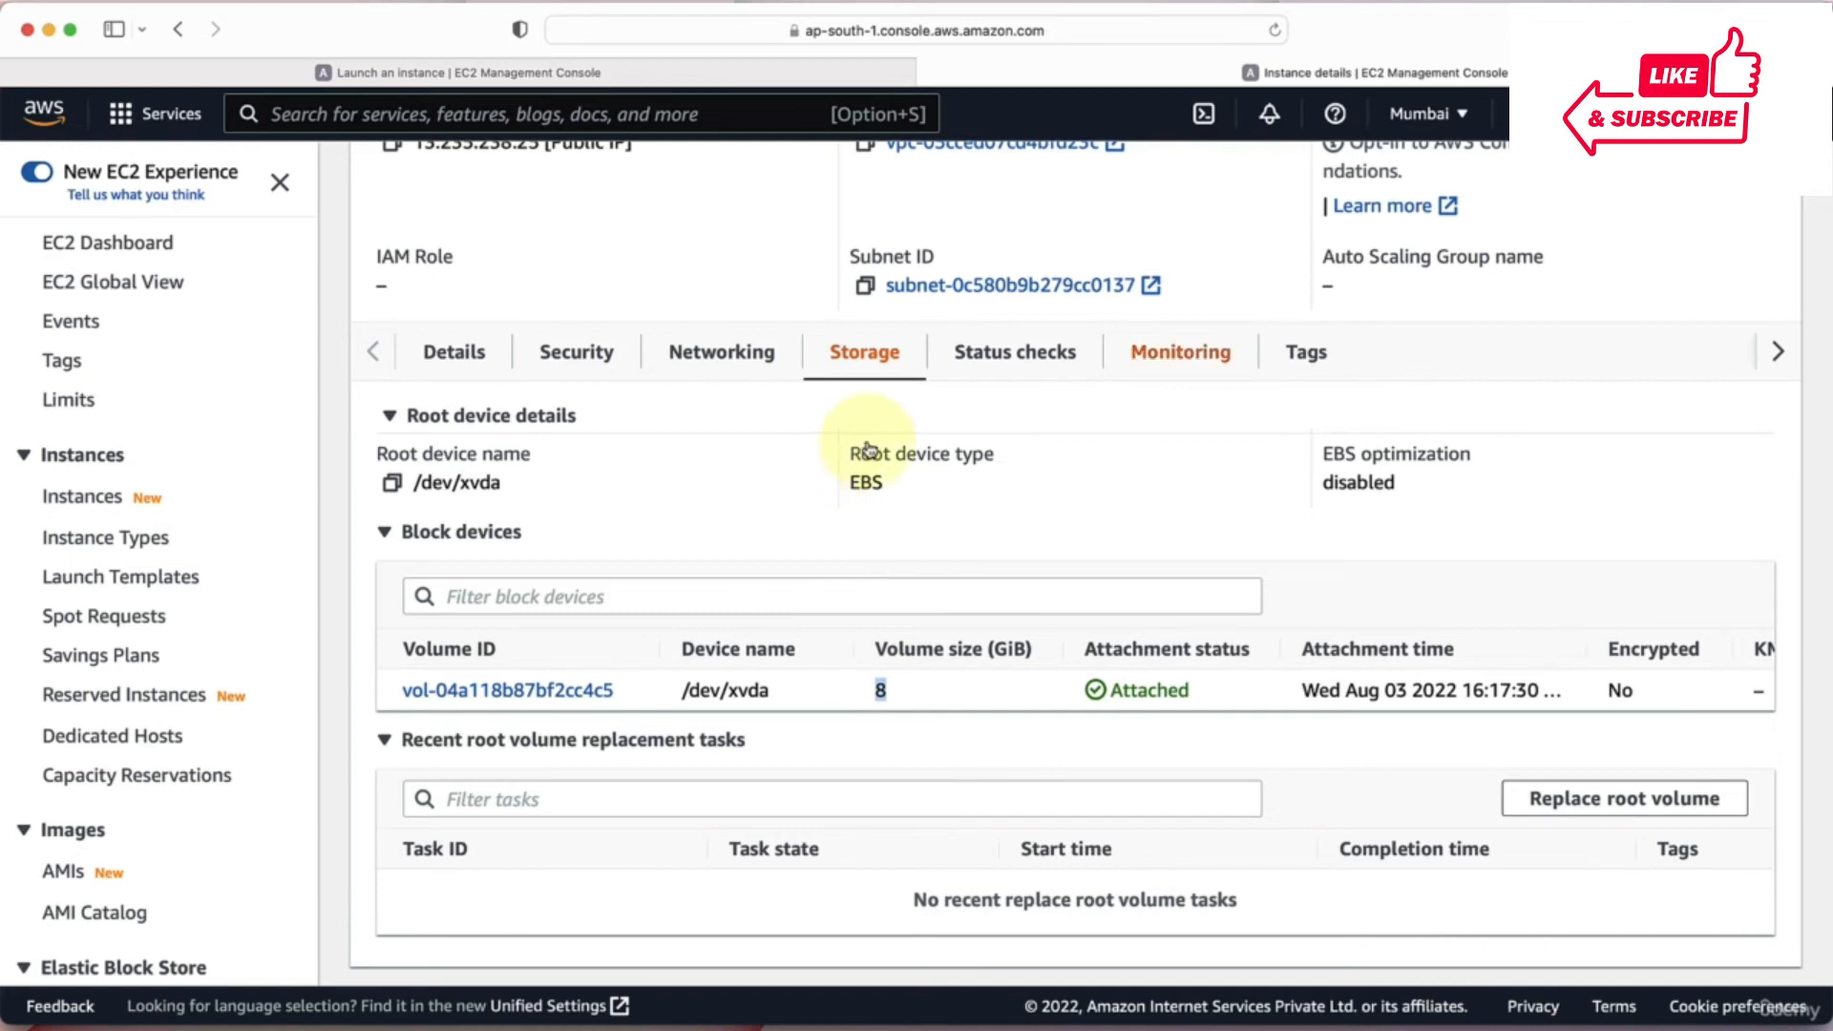
pyautogui.click(1056, 357)
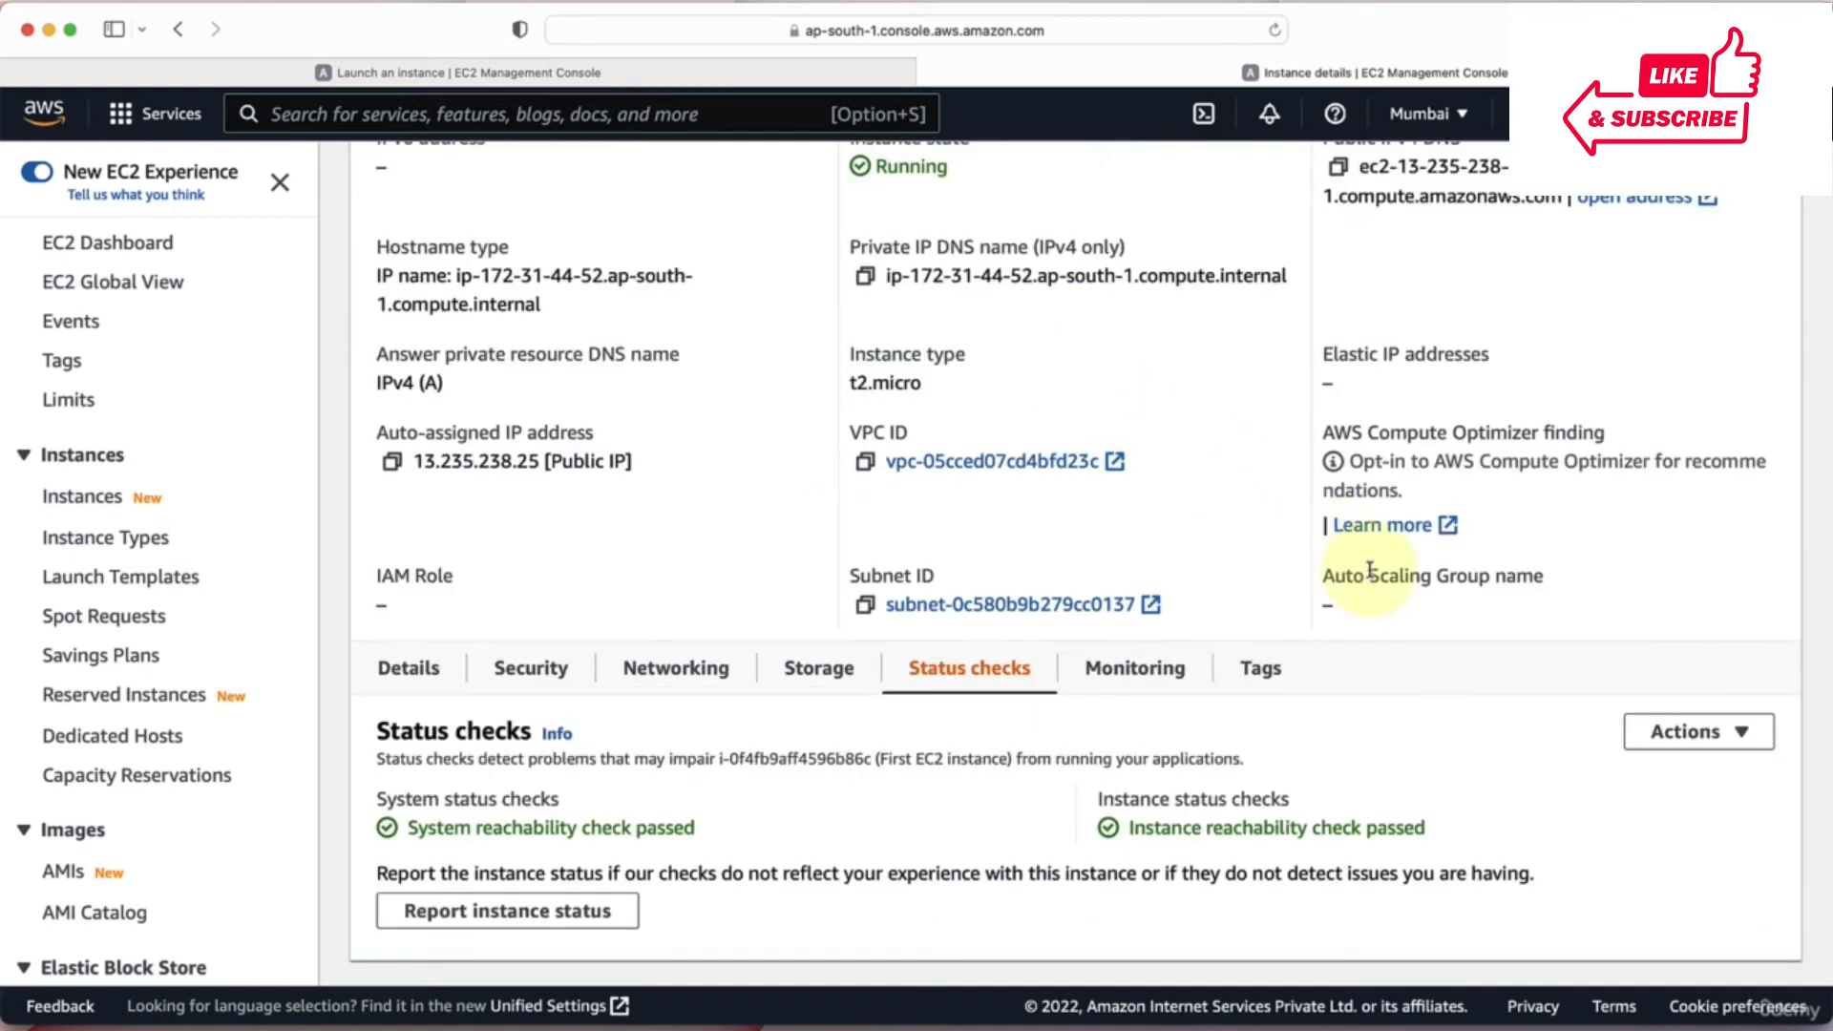
pyautogui.press('Tab')
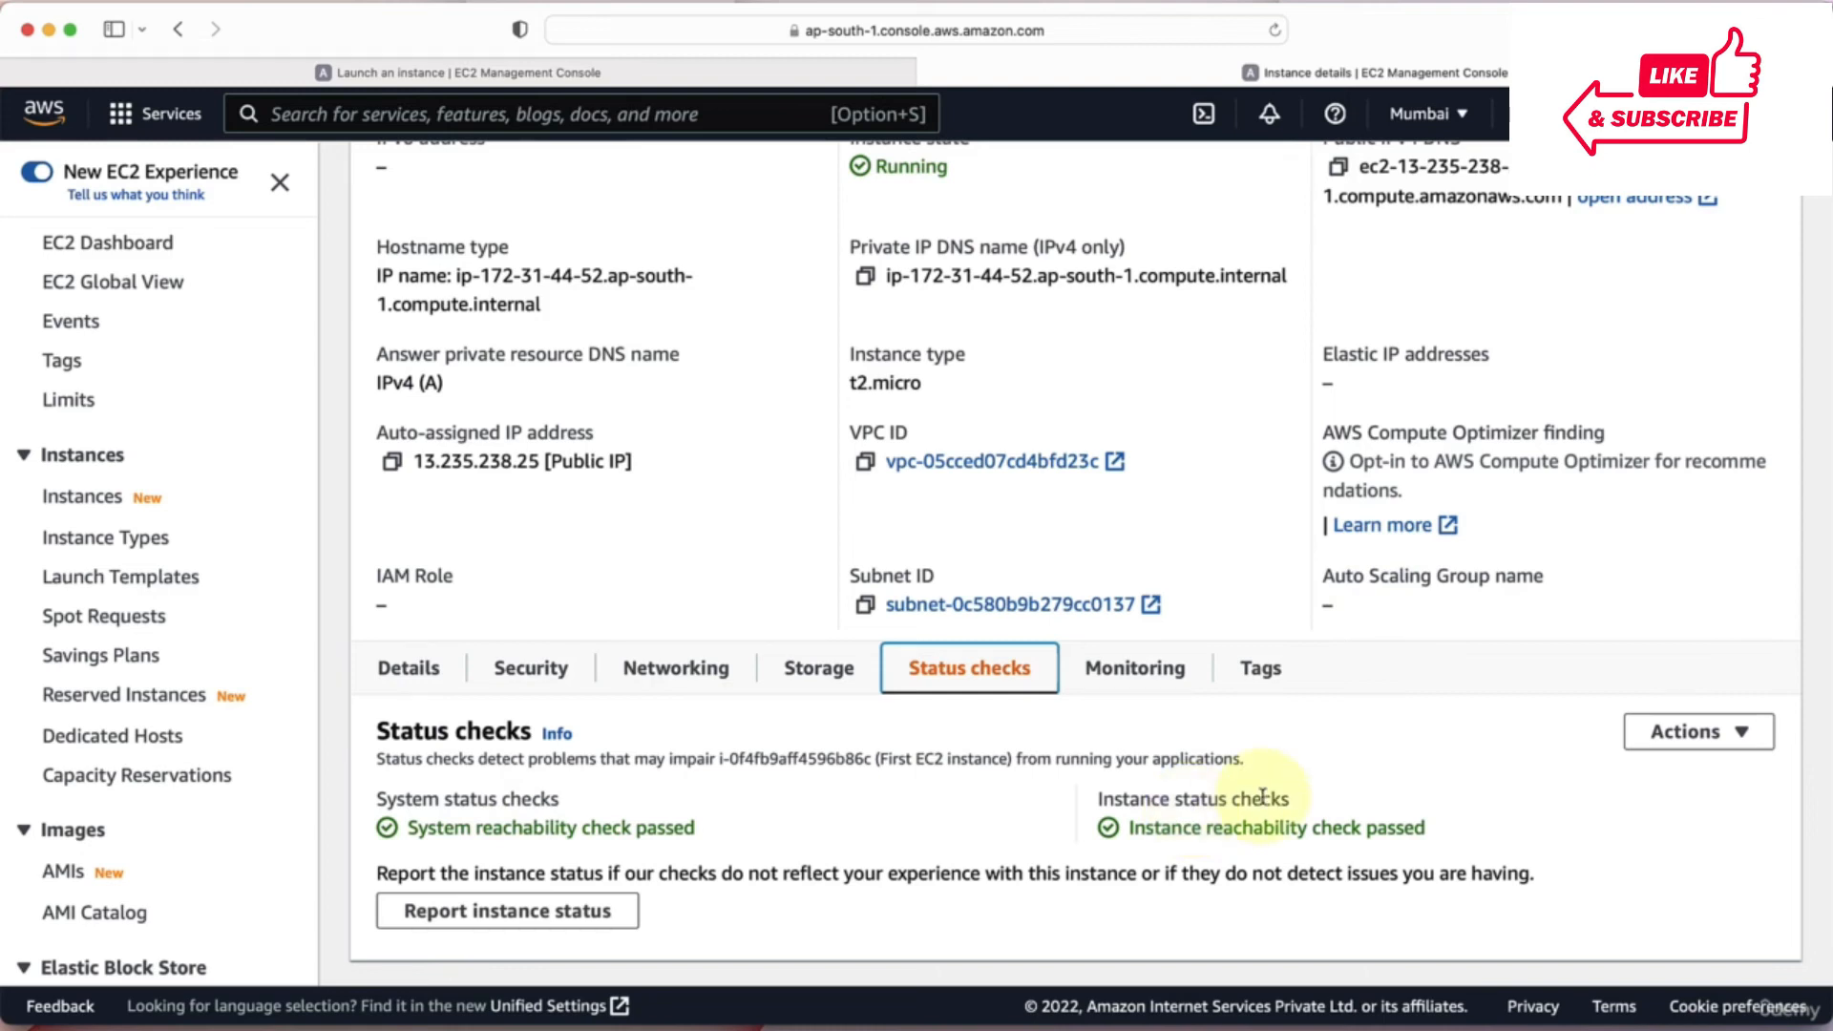
# Review the instance's monitoring graphs for CPU utilization, status checks, network traffic, disk activity and CPU credits.
pyautogui.click(1119, 671)
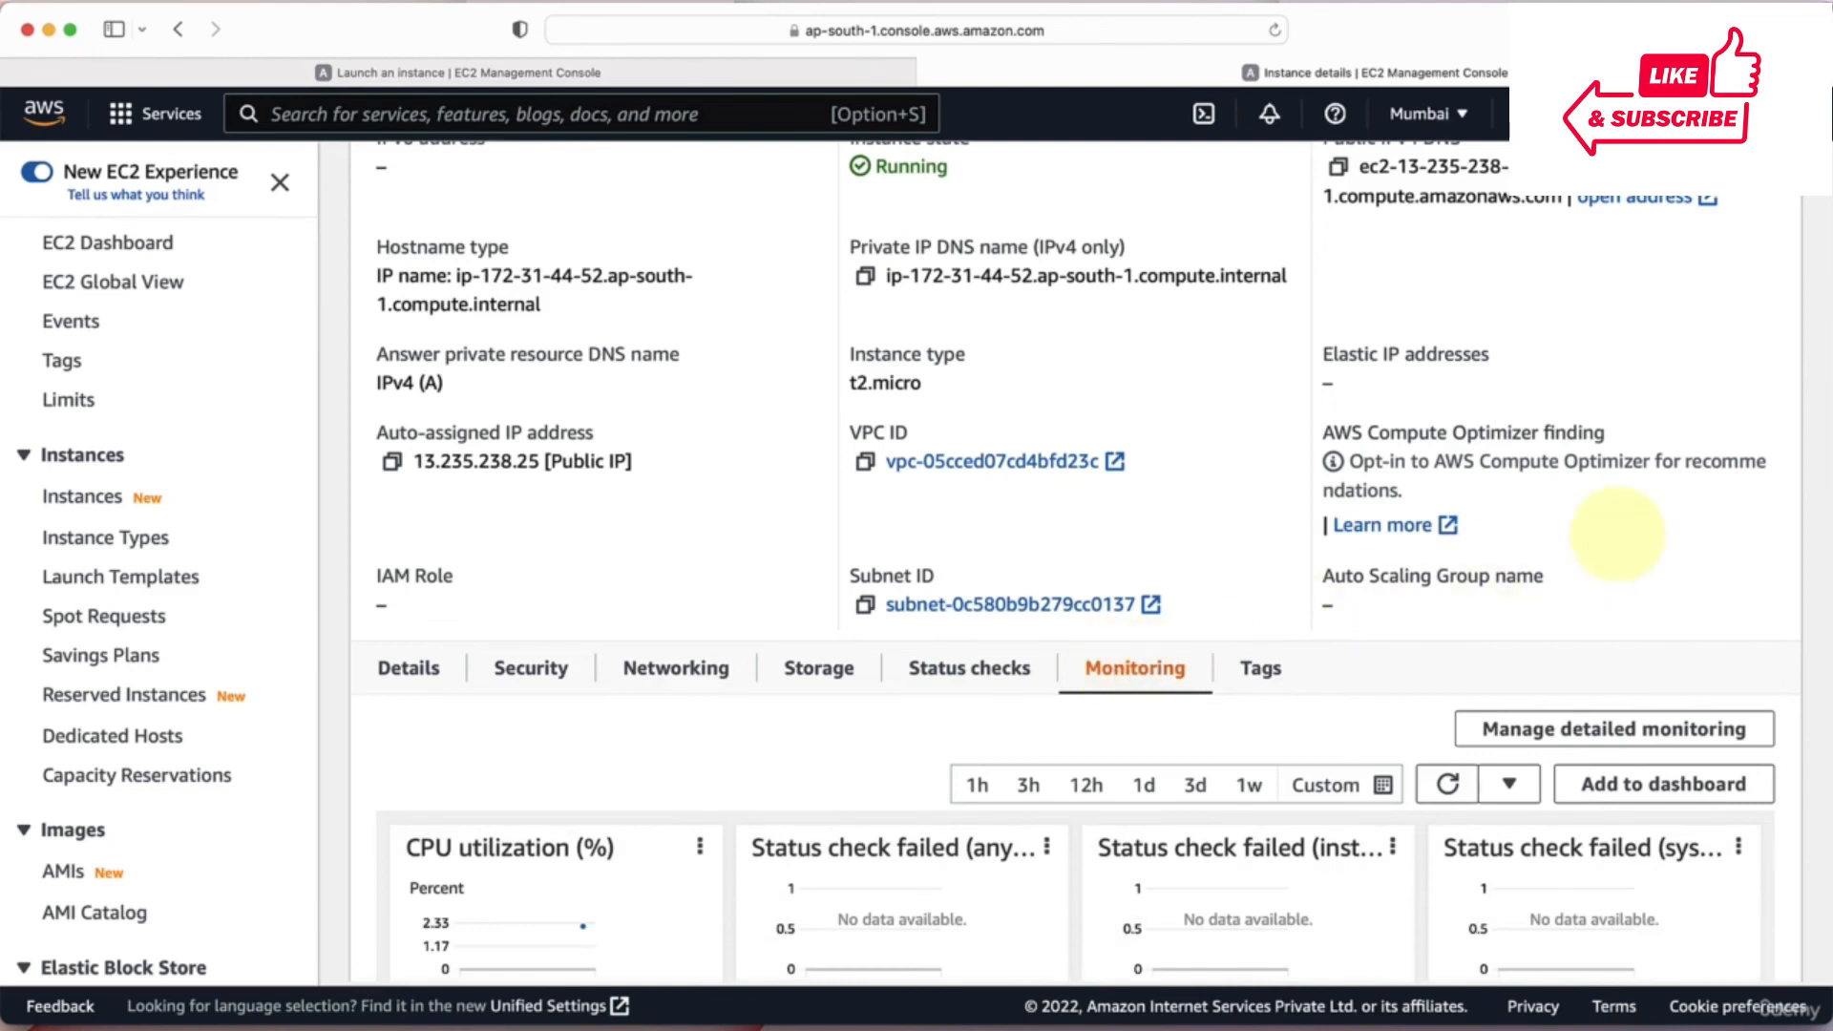
pyautogui.scroll(-2, 1618, 538)
pyautogui.scroll(-8, 1618, 537)
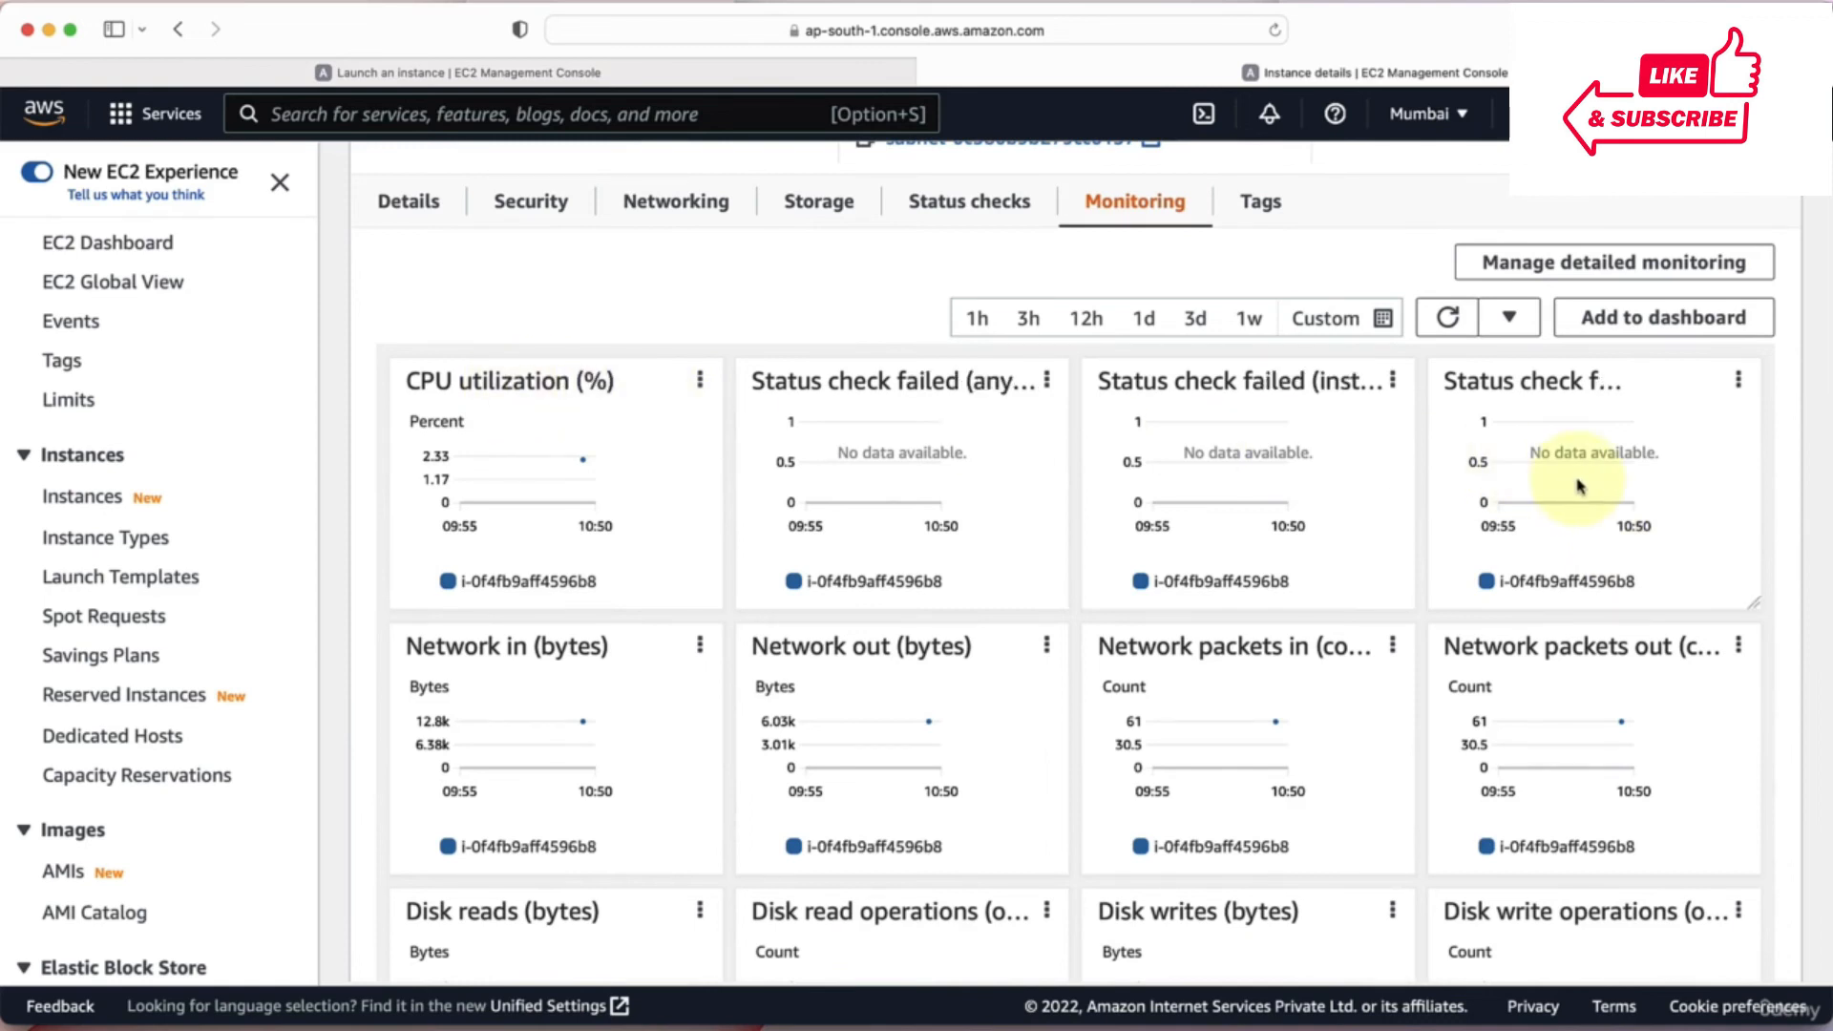
pyautogui.scroll(-4, 1578, 487)
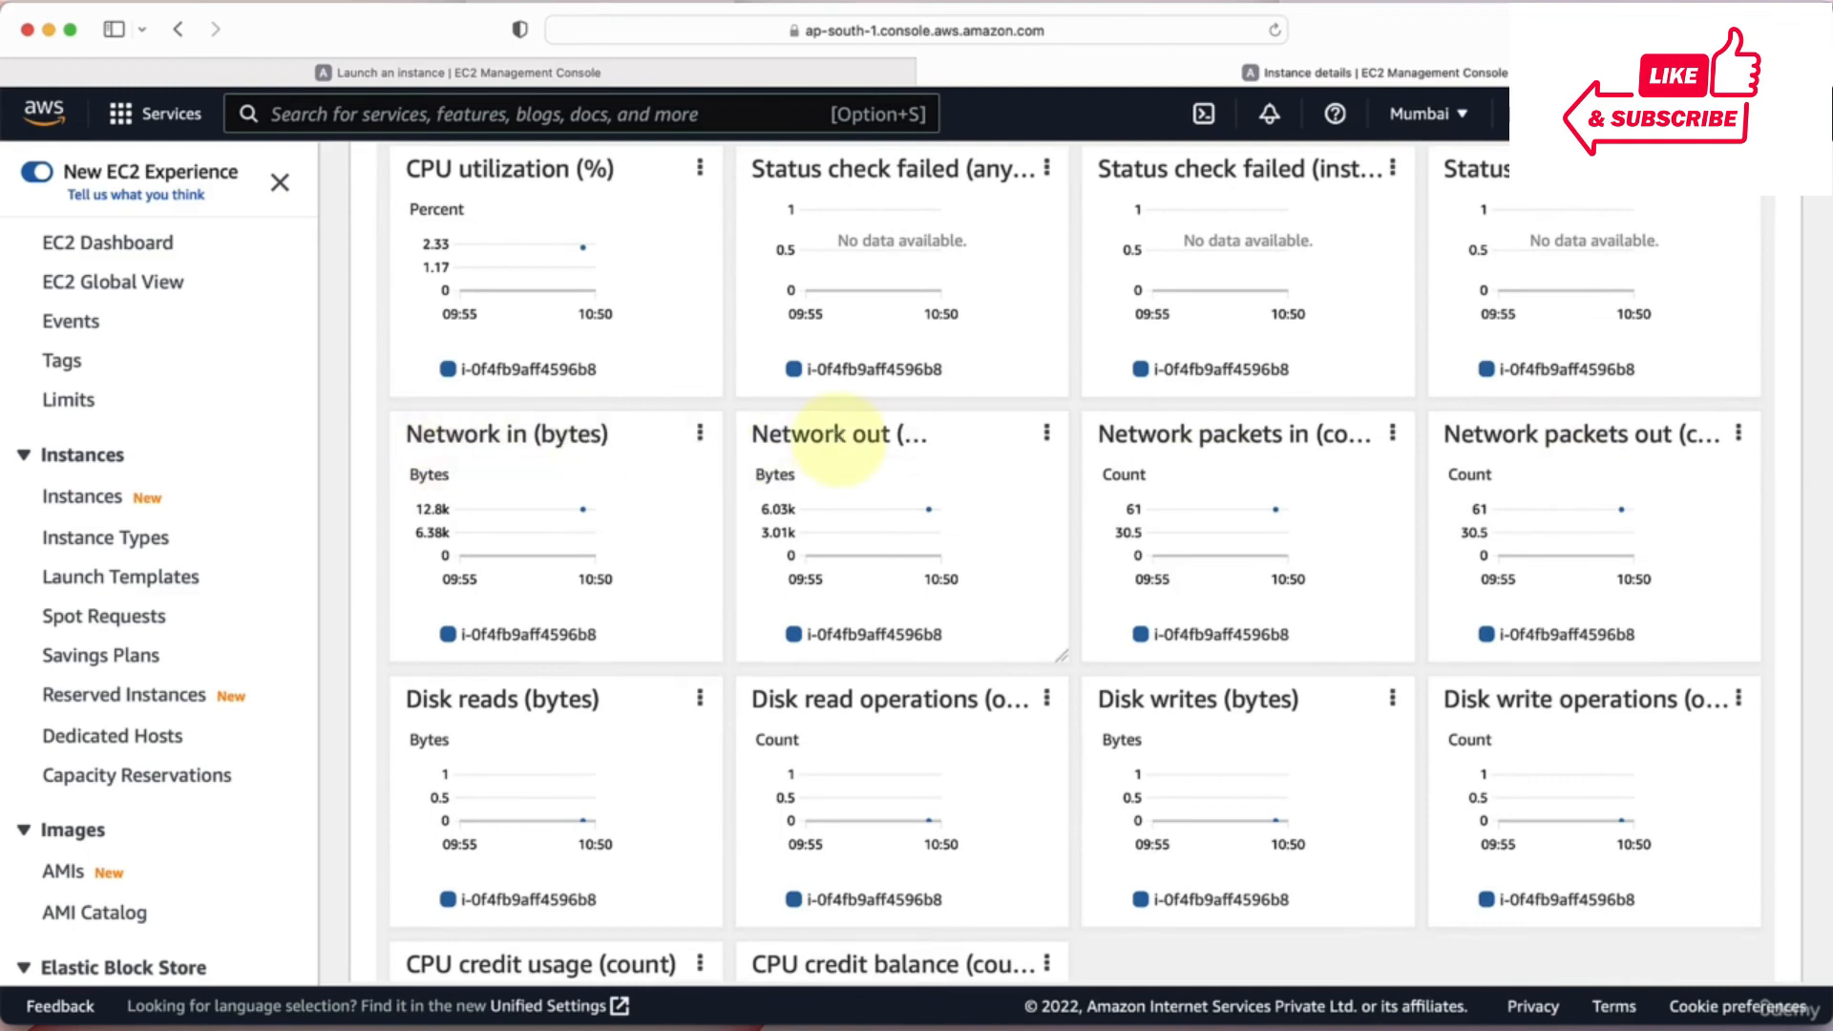
pyautogui.scroll(-5, 839, 441)
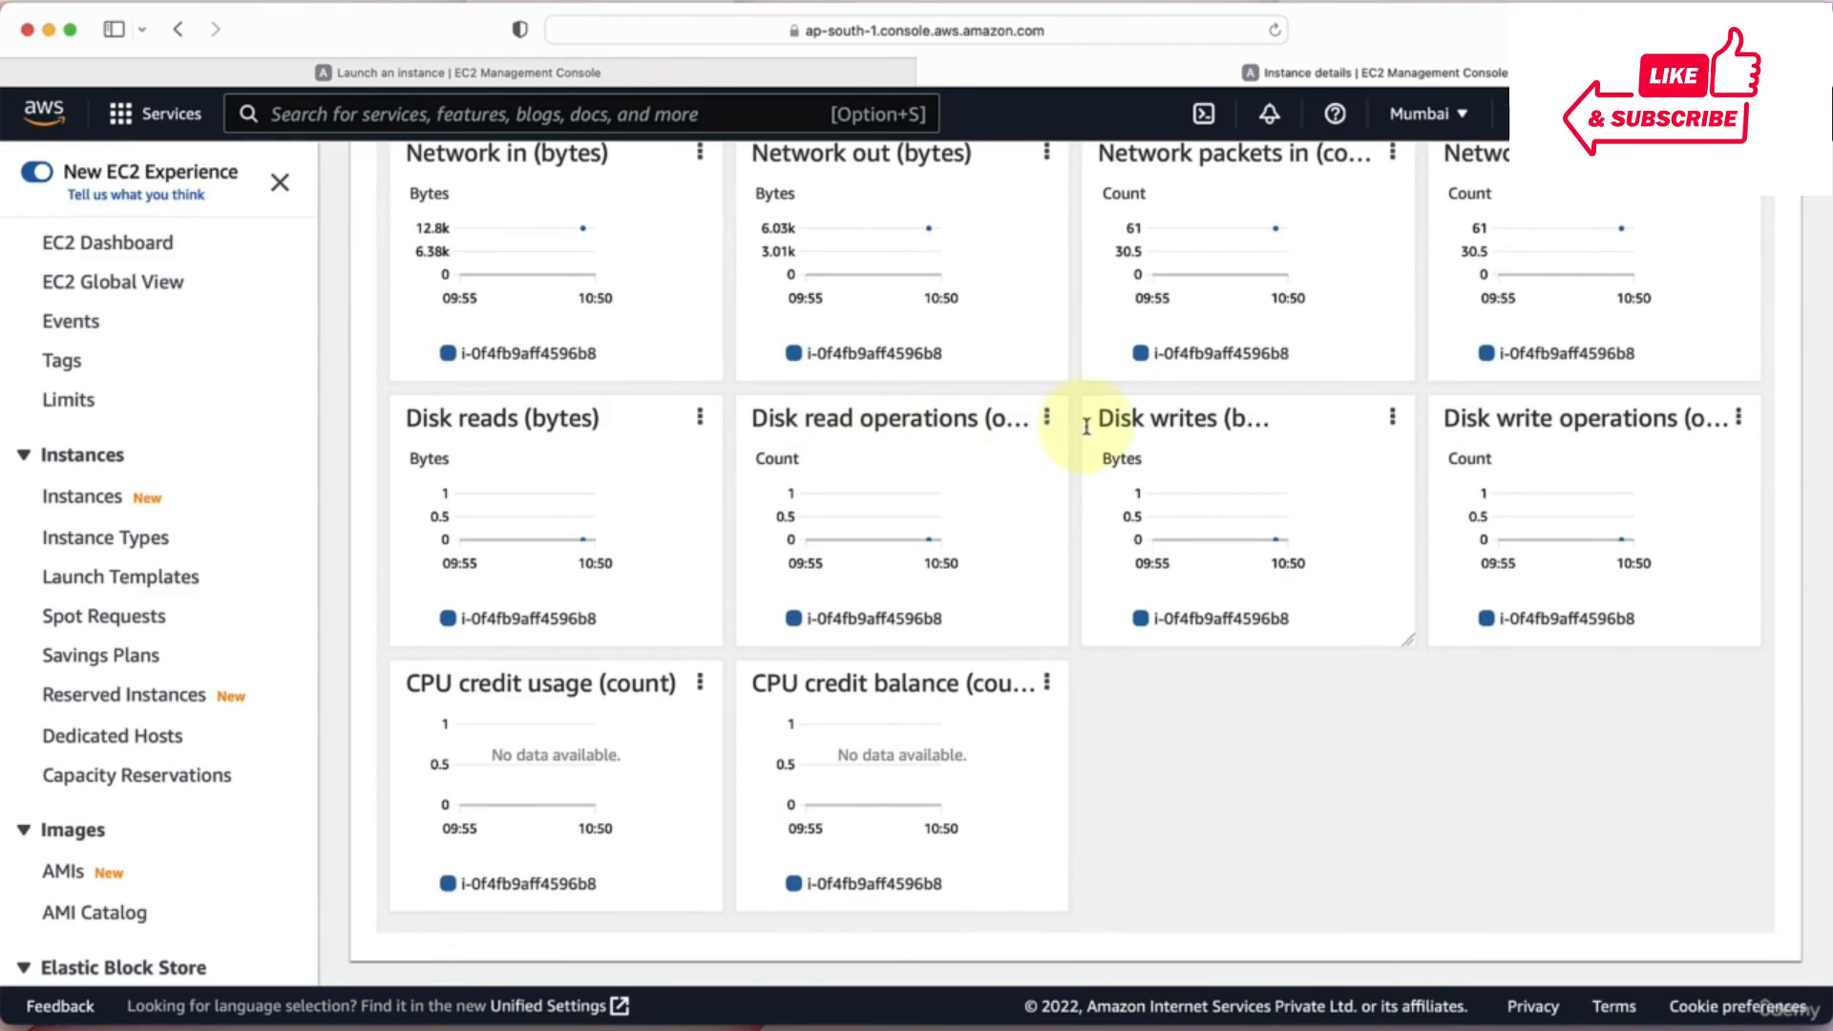
pyautogui.scroll(14, 1093, 430)
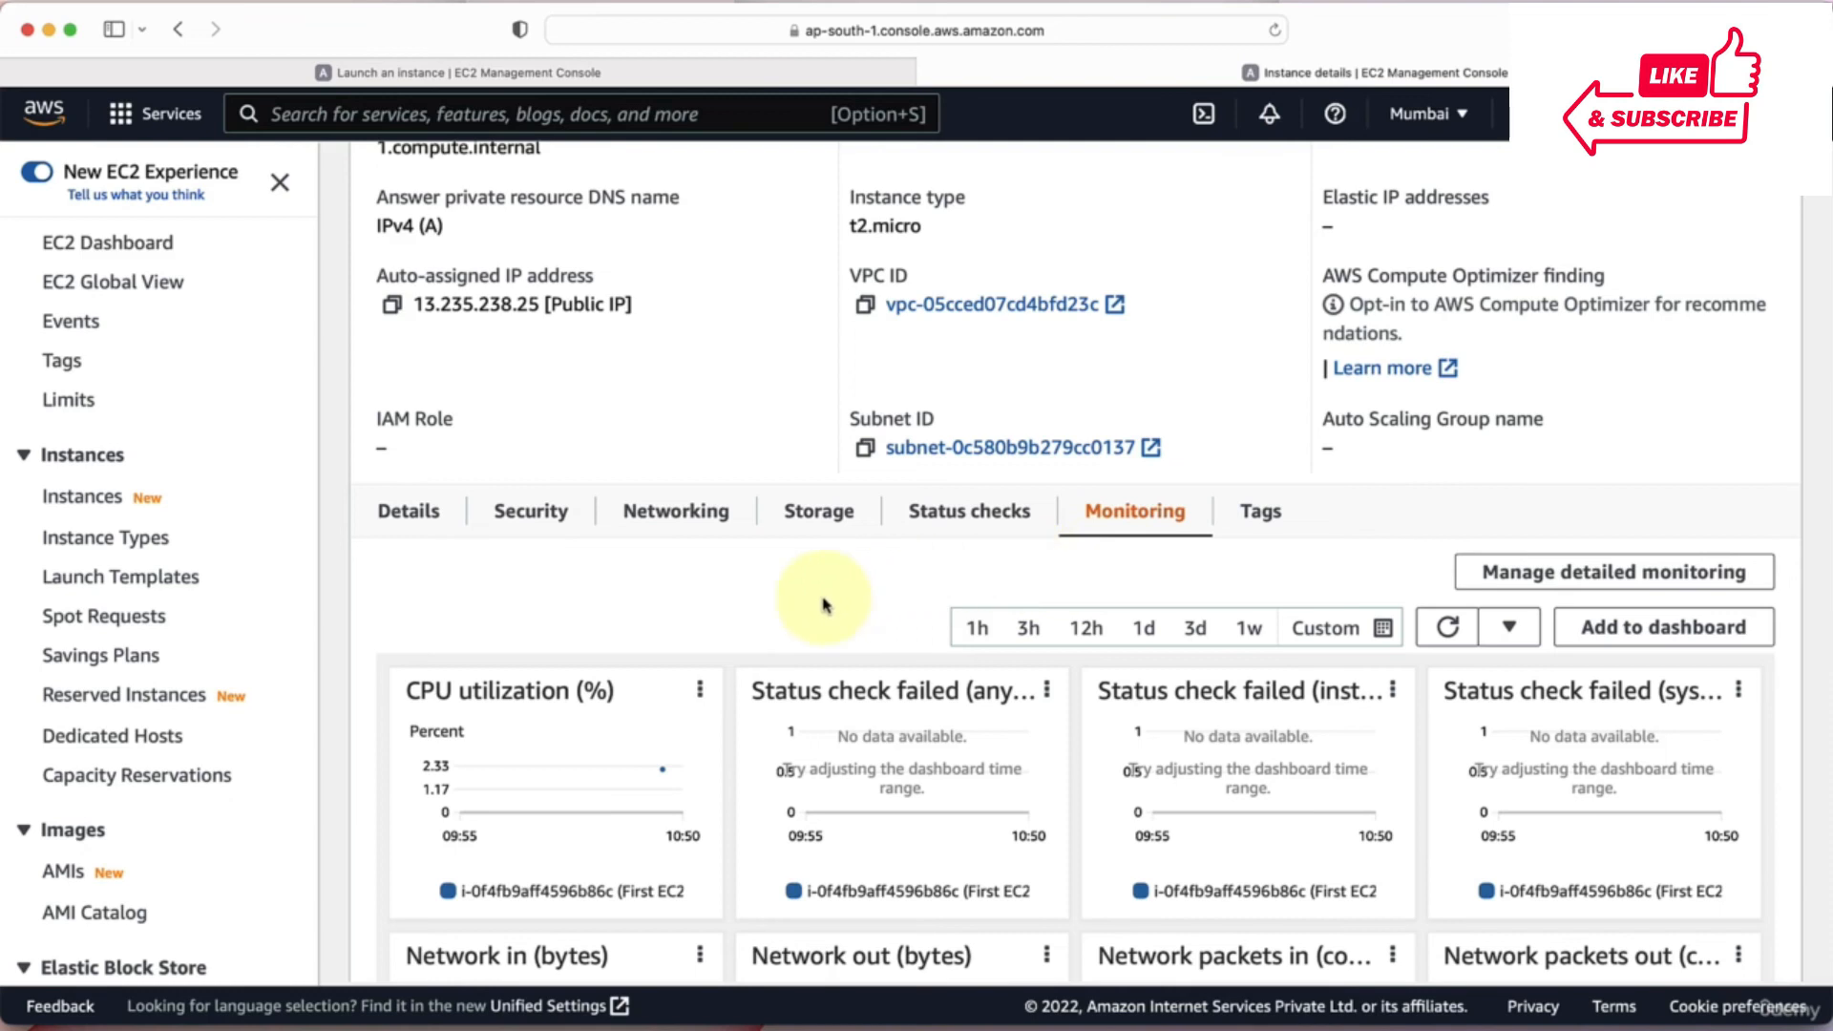
pyautogui.scroll(-2, 825, 605)
pyautogui.scroll(5, 825, 604)
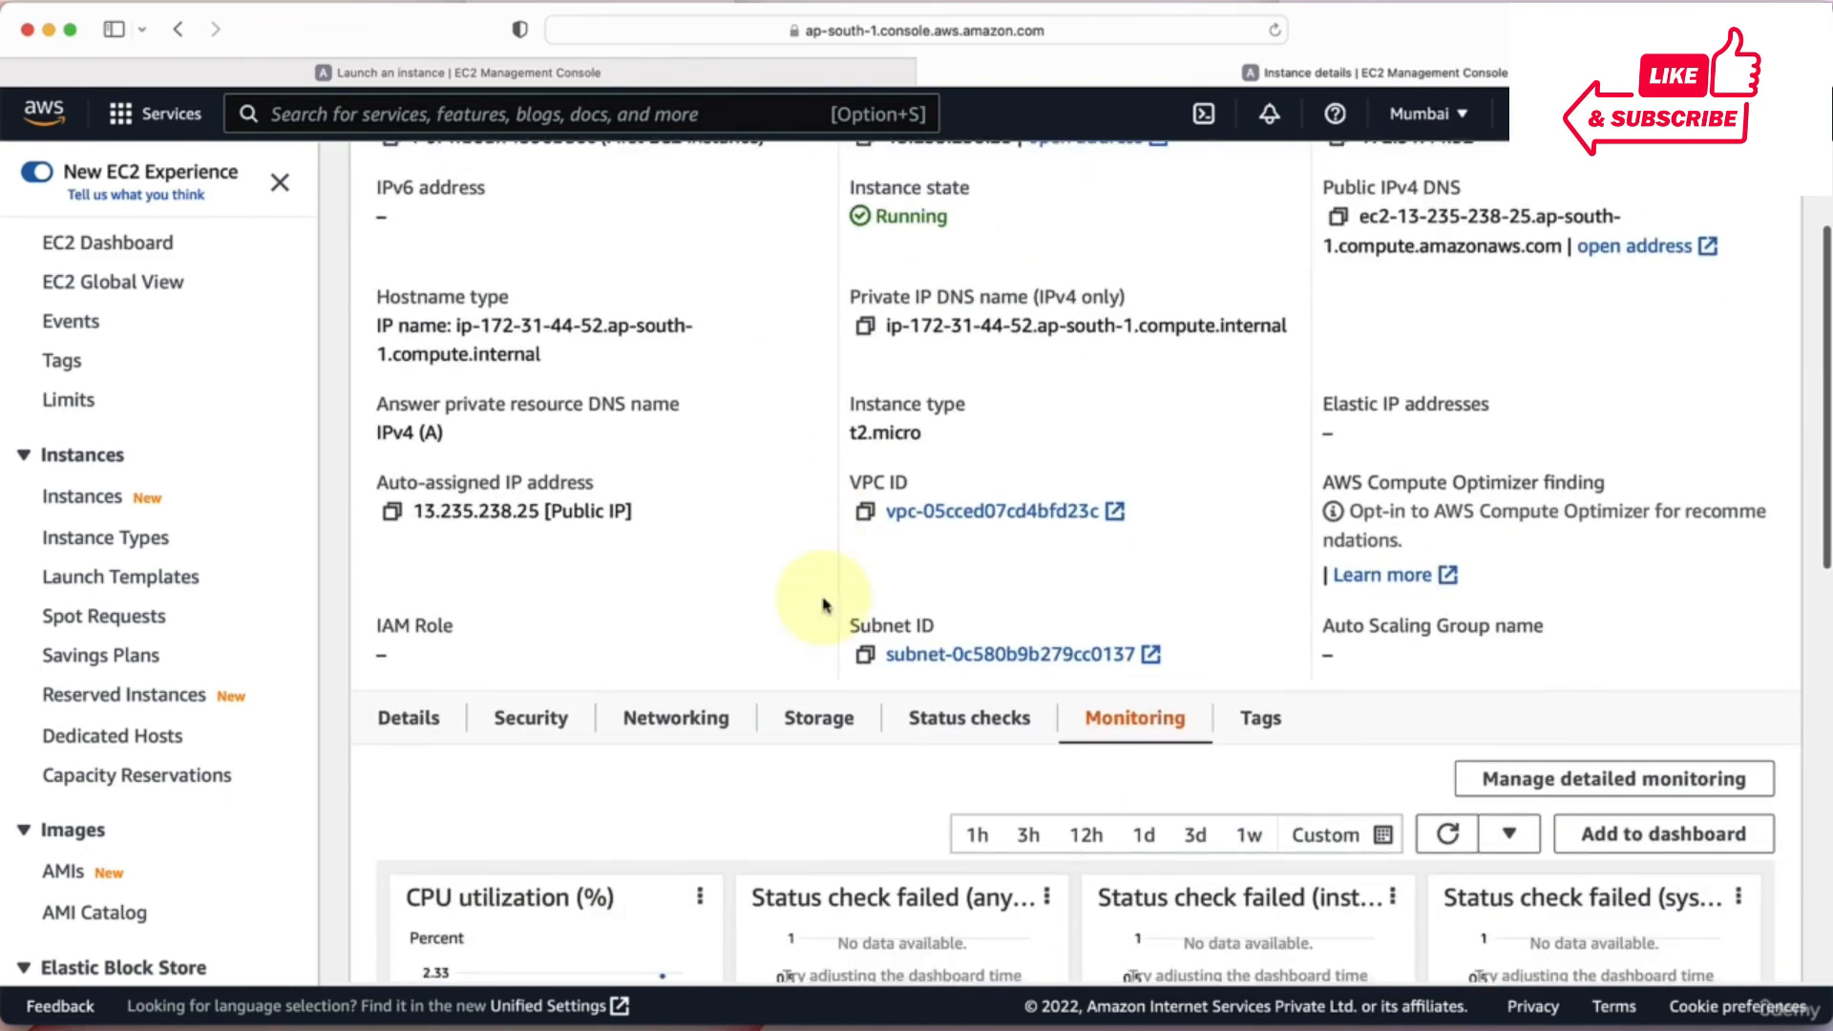
# Open tag management for the instance and add a tag with key Environment and value Dev.
pyautogui.click(1260, 721)
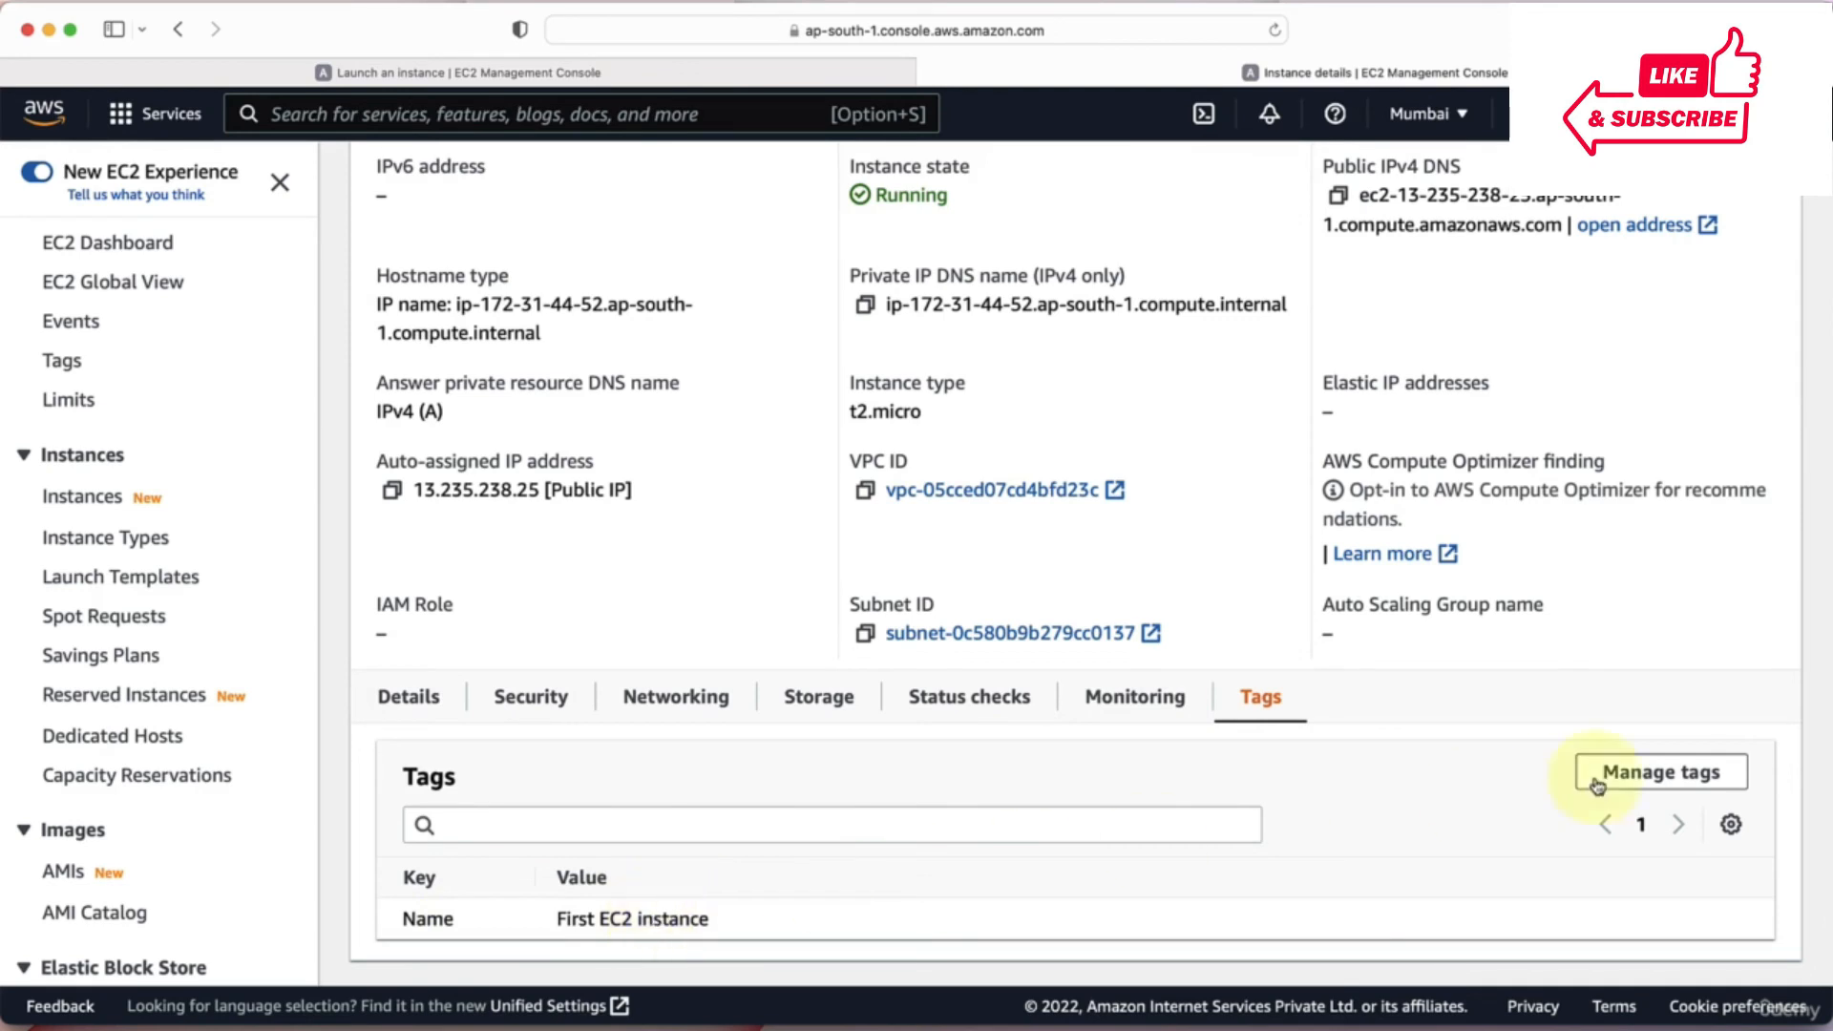
pyautogui.click(1655, 778)
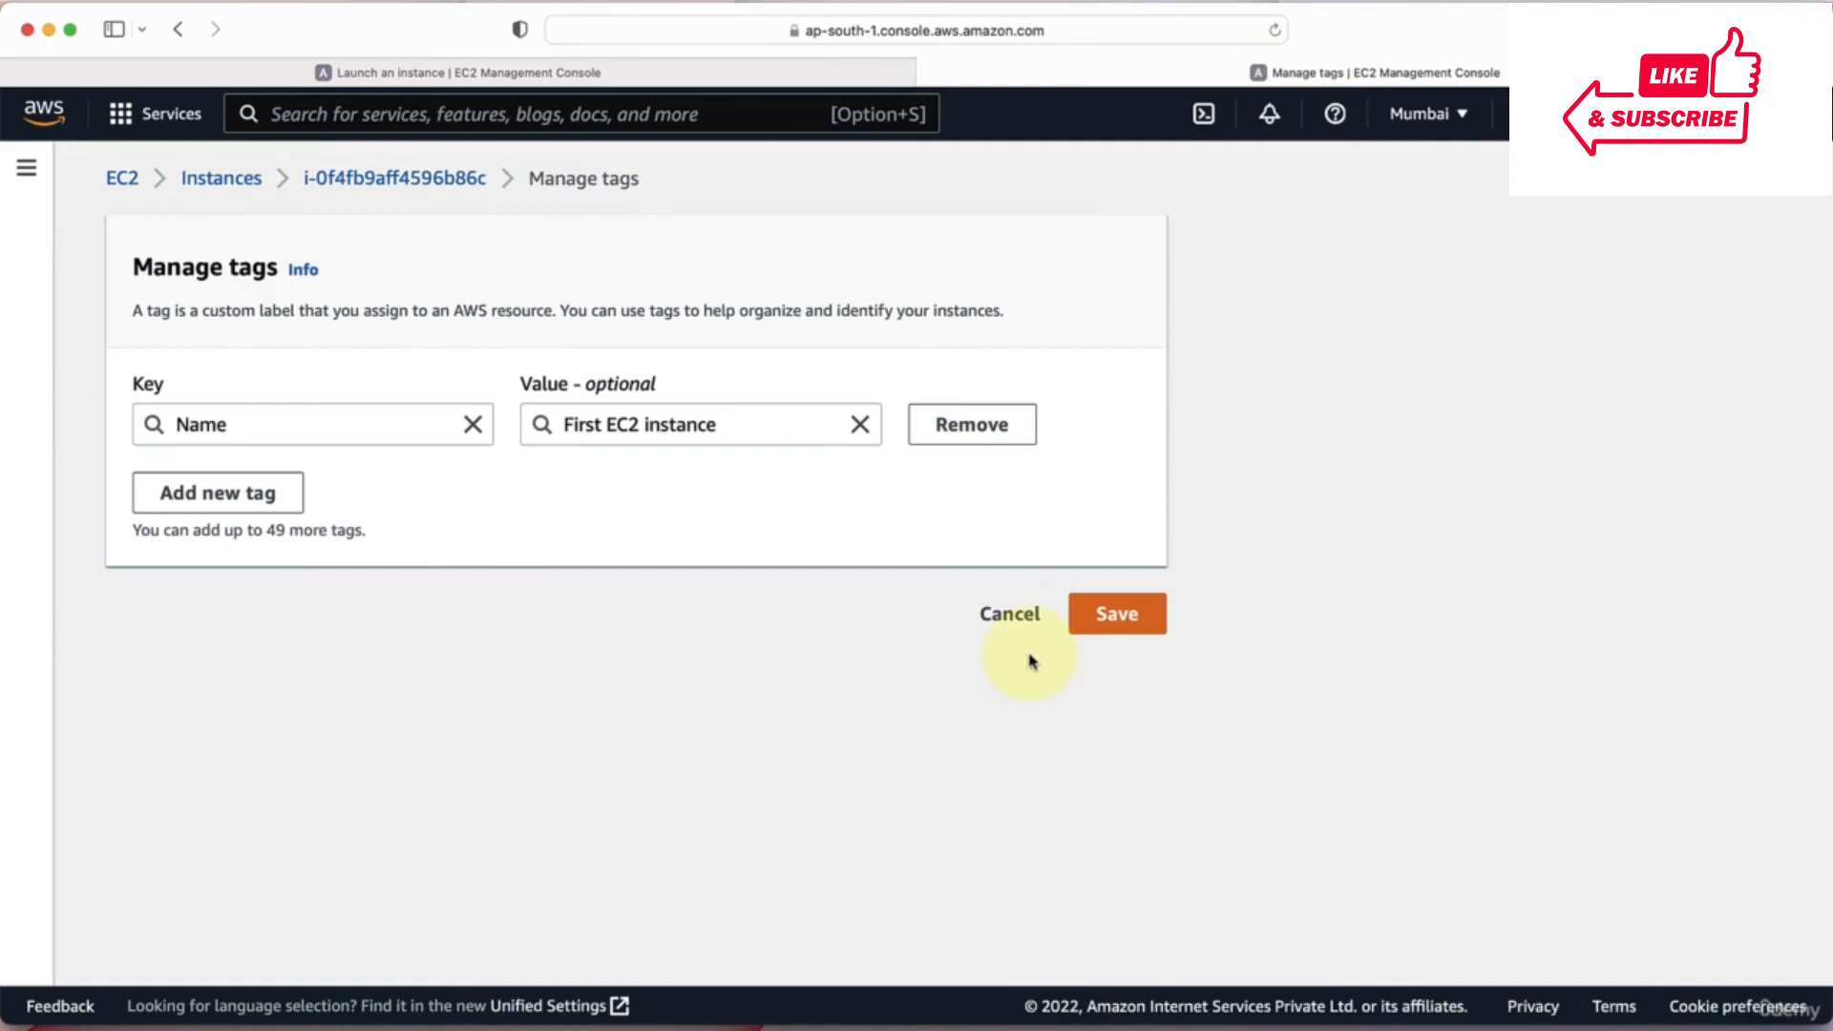
pyautogui.click(233, 506)
pyautogui.write('Envio')
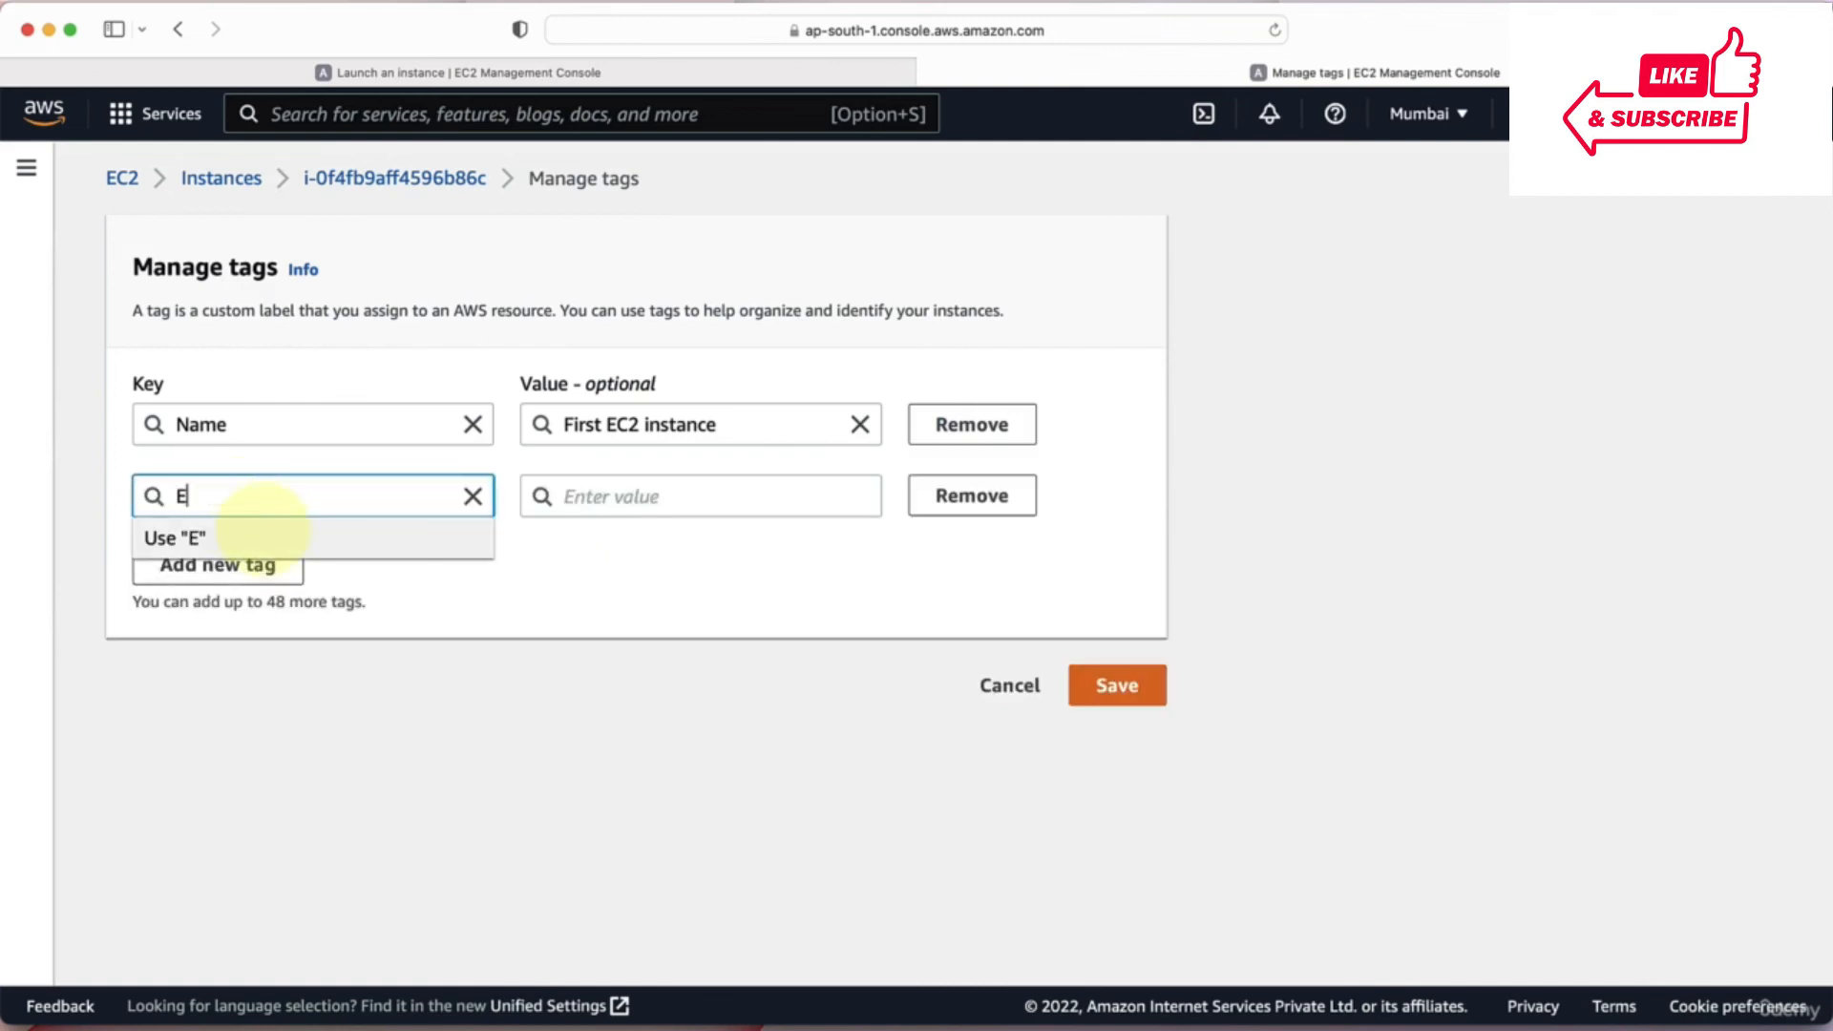
pyautogui.press('BackSpace')
pyautogui.write('rone')
pyautogui.press('BackSpace')
pyautogui.write('ment')
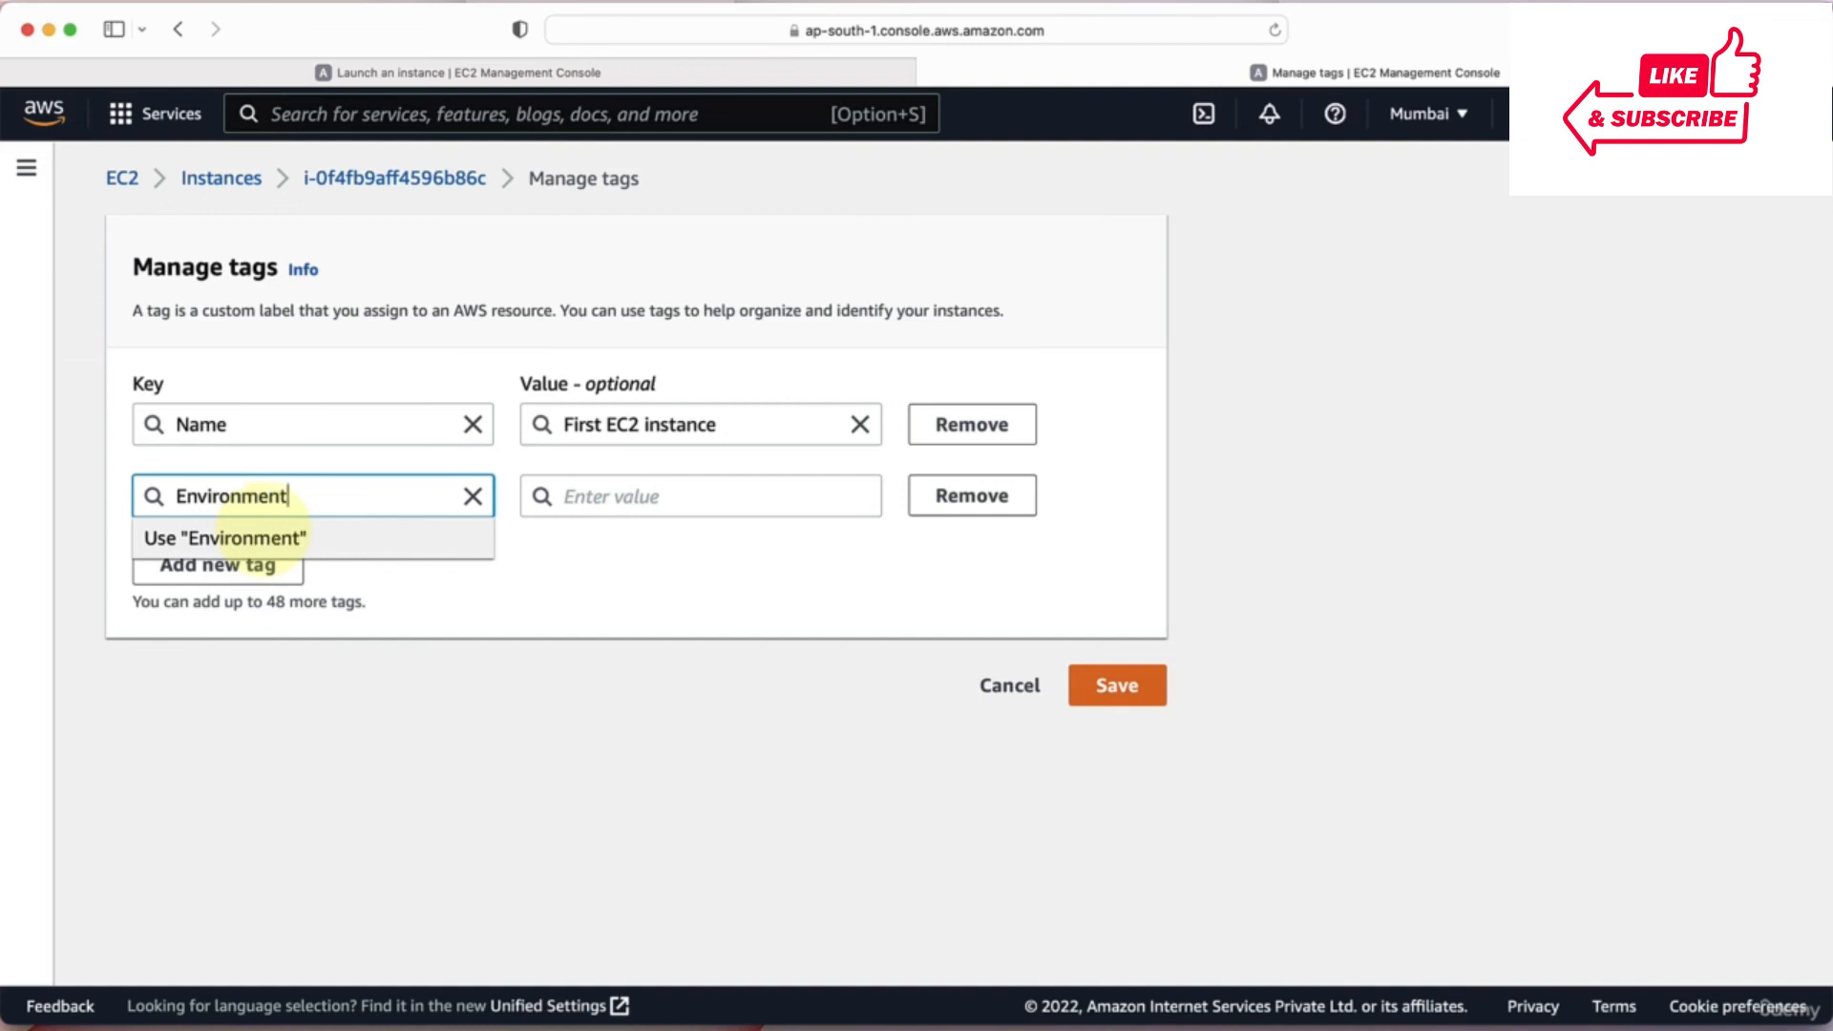
pyautogui.press('Tab')
pyautogui.write('Dev')
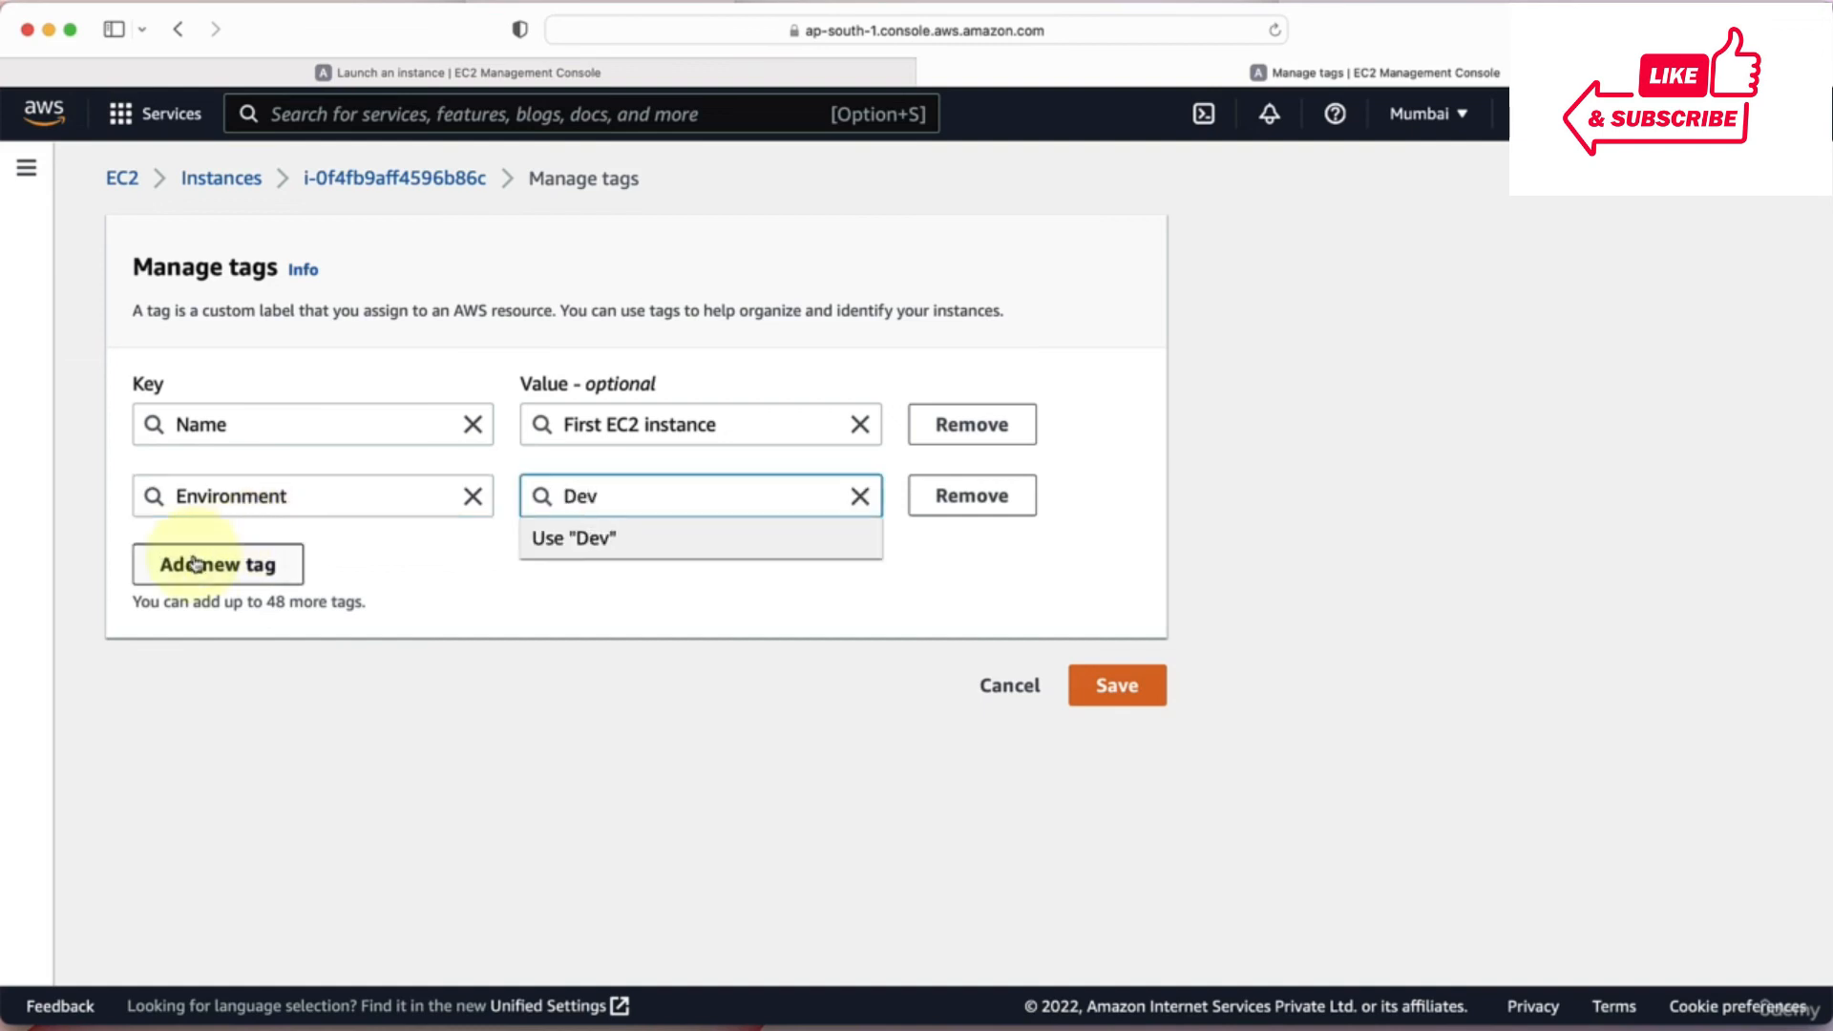
# Add another tag with key Business Unit and value A, and save the instance's tags.
pyautogui.click(156, 568)
pyautogui.write('B')
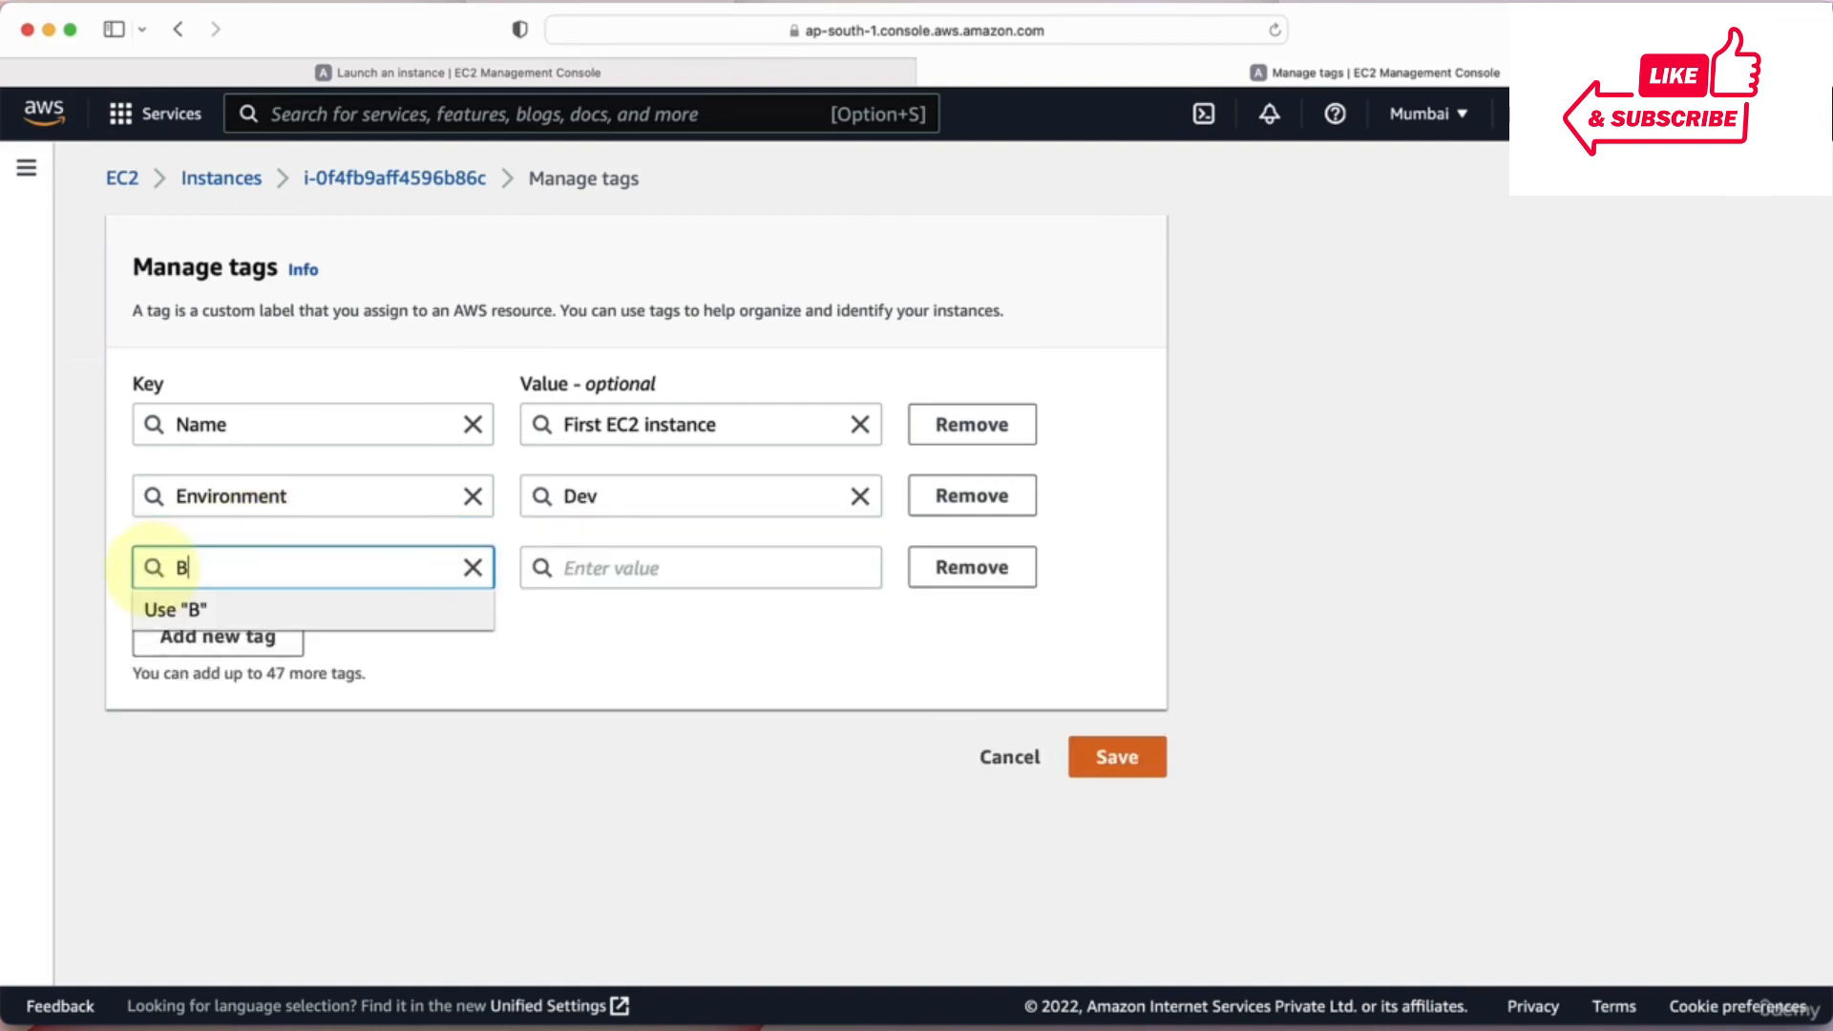
pyautogui.write('usiness Unit')
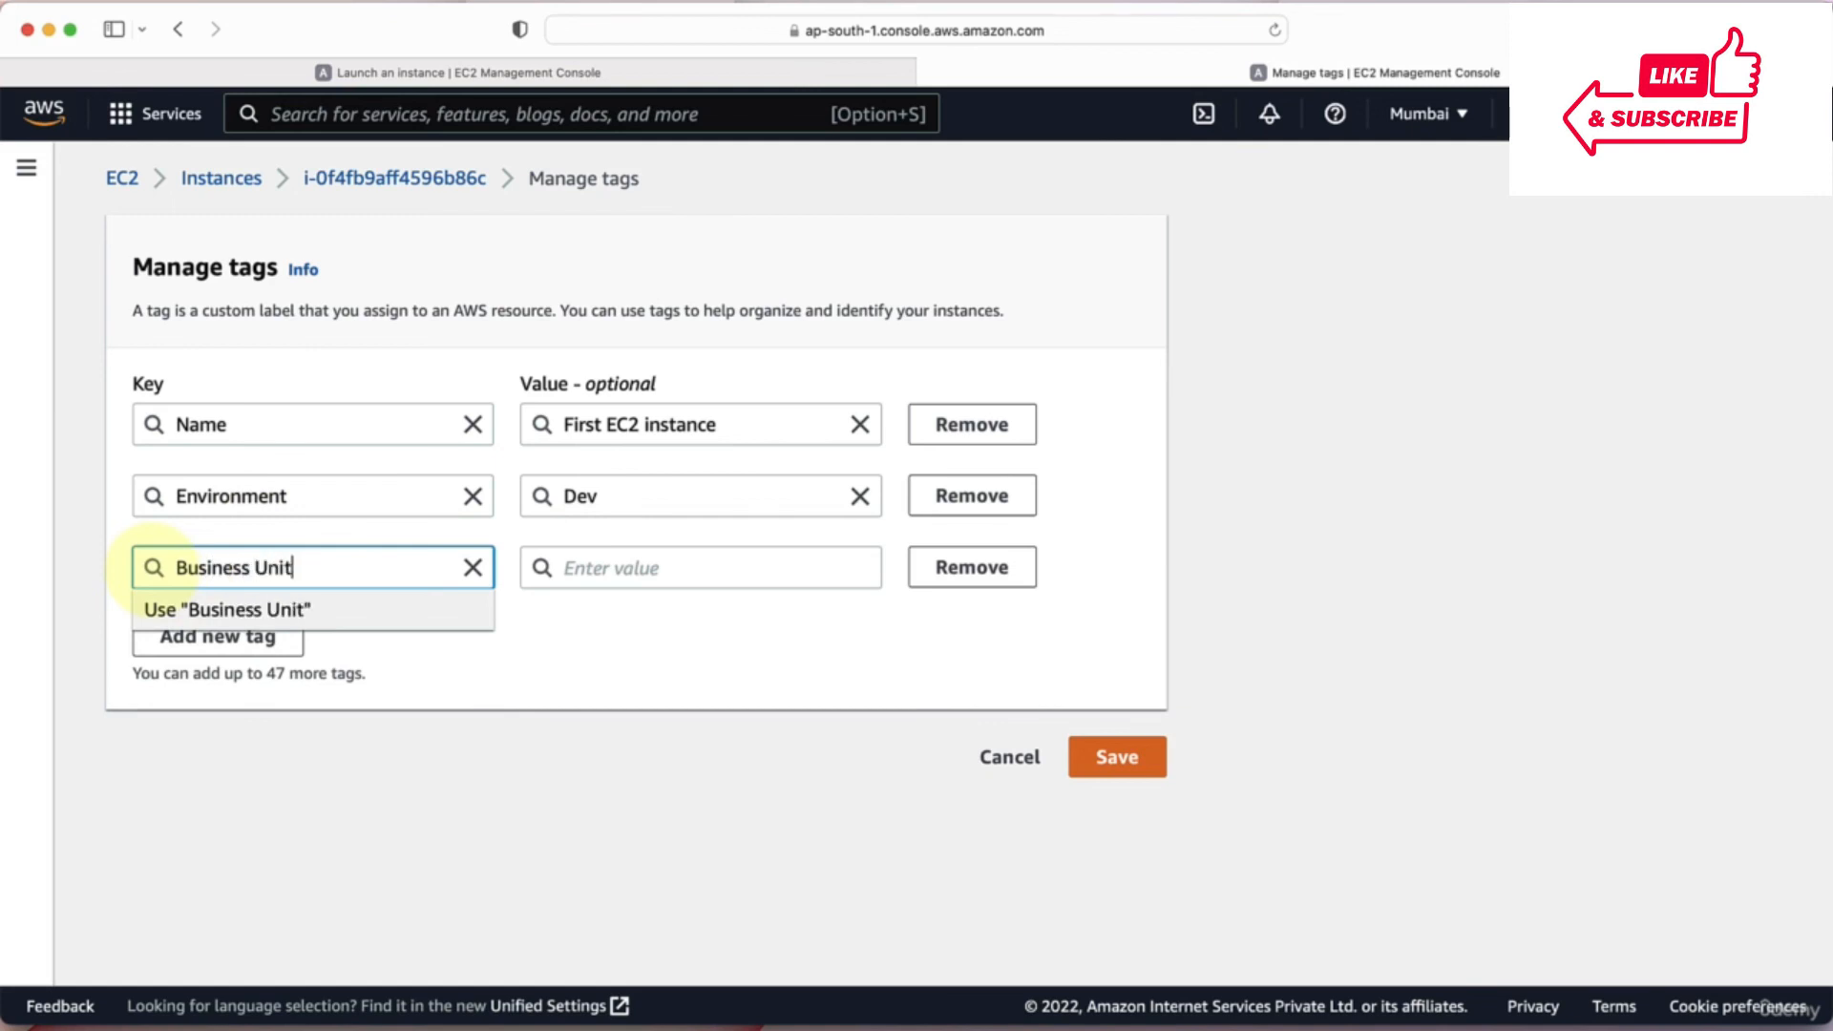
pyautogui.press('Tab')
pyautogui.write('A')
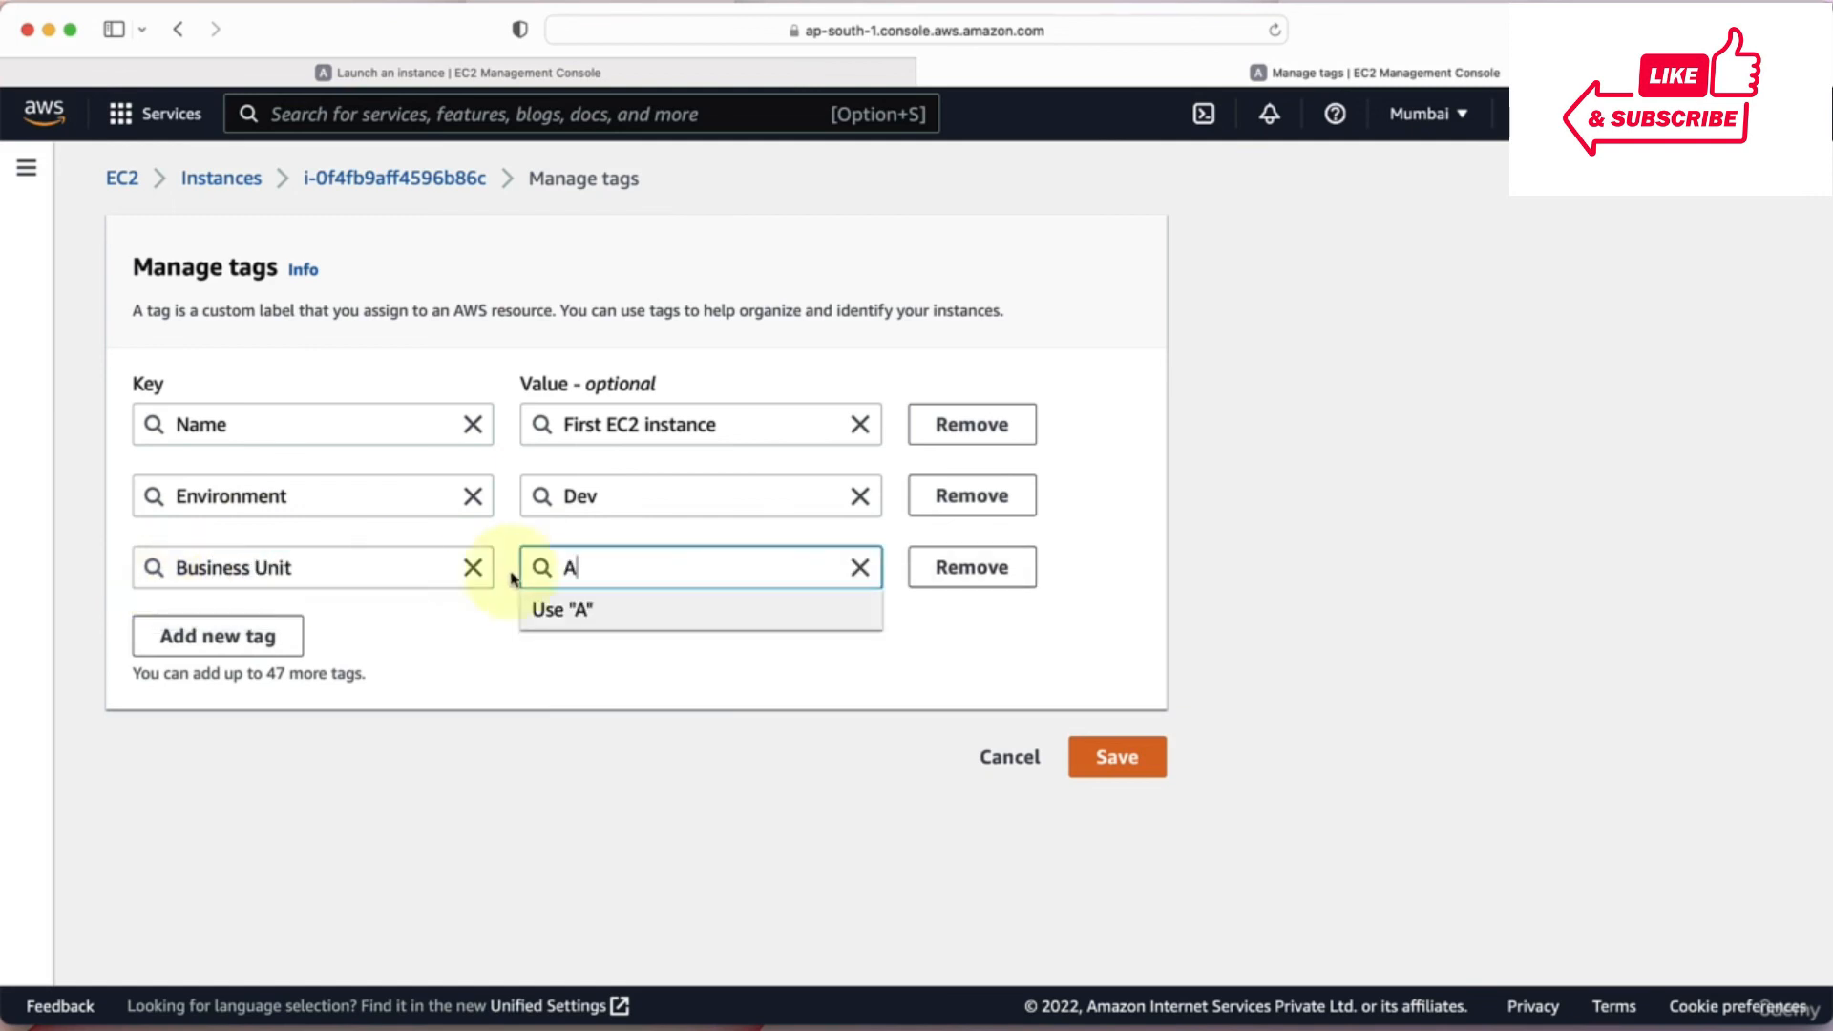
pyautogui.click(1269, 582)
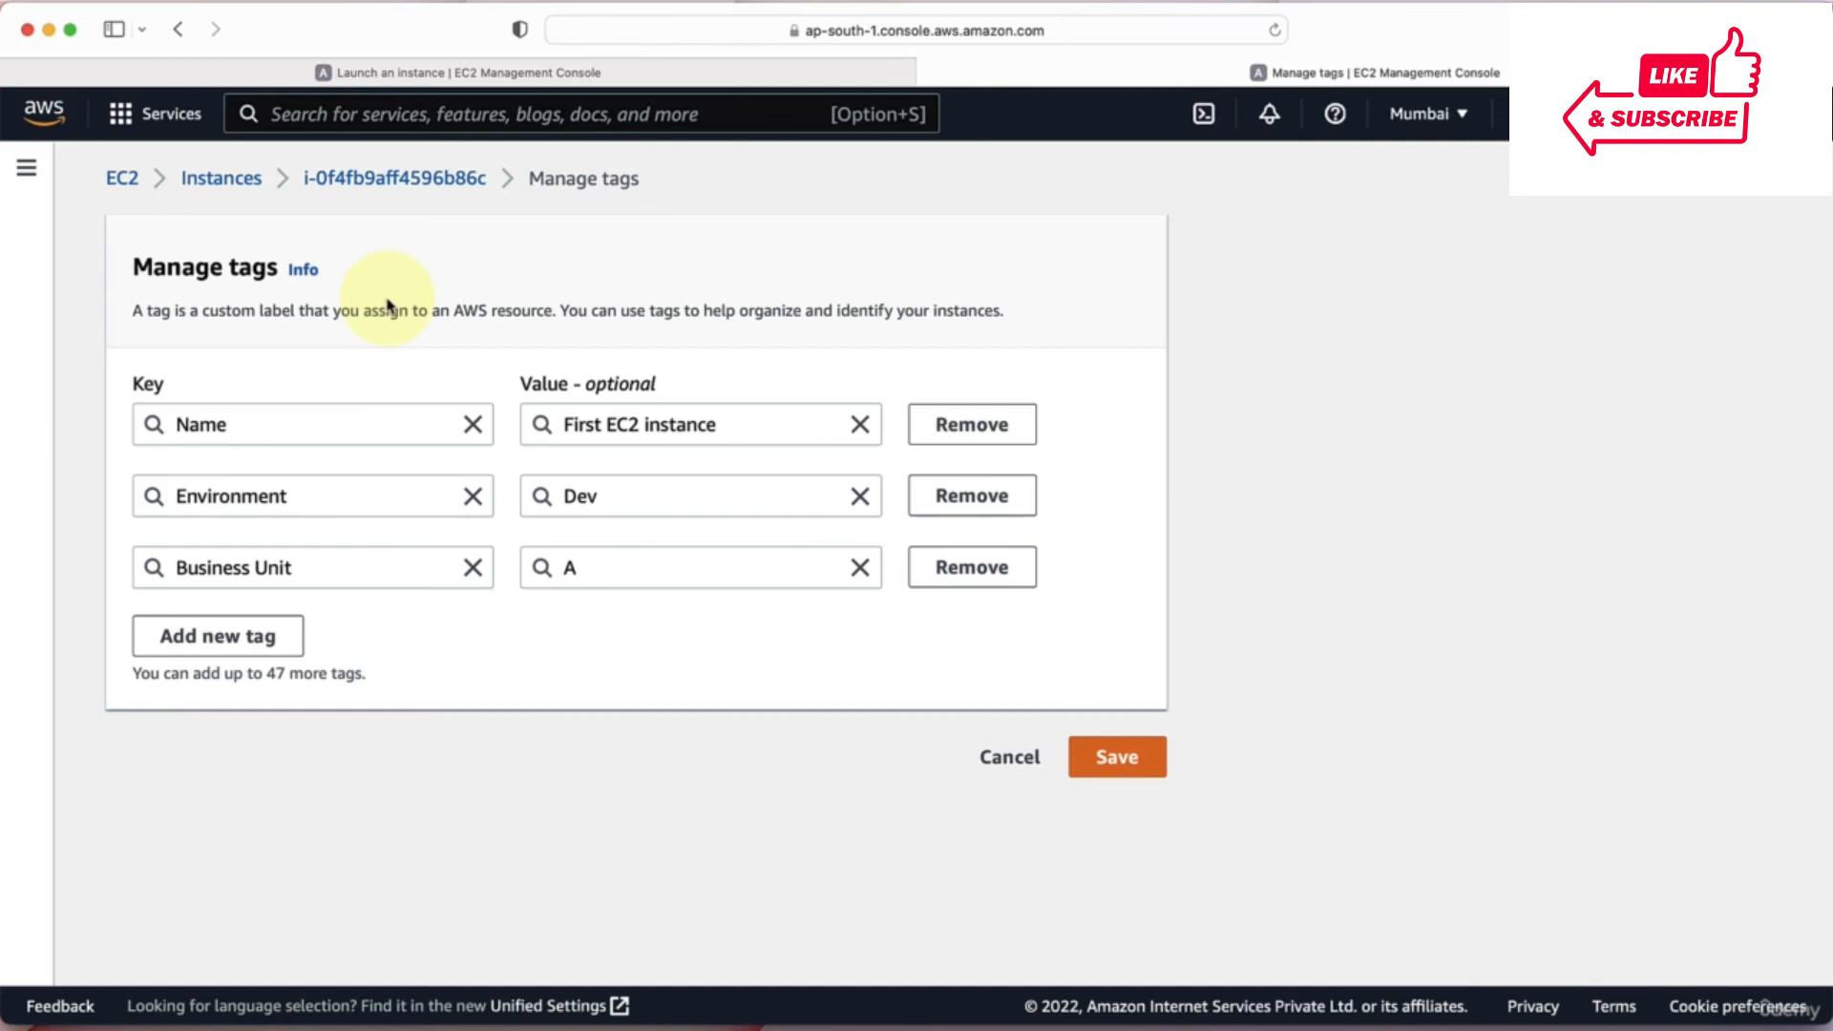
pyautogui.click(1113, 759)
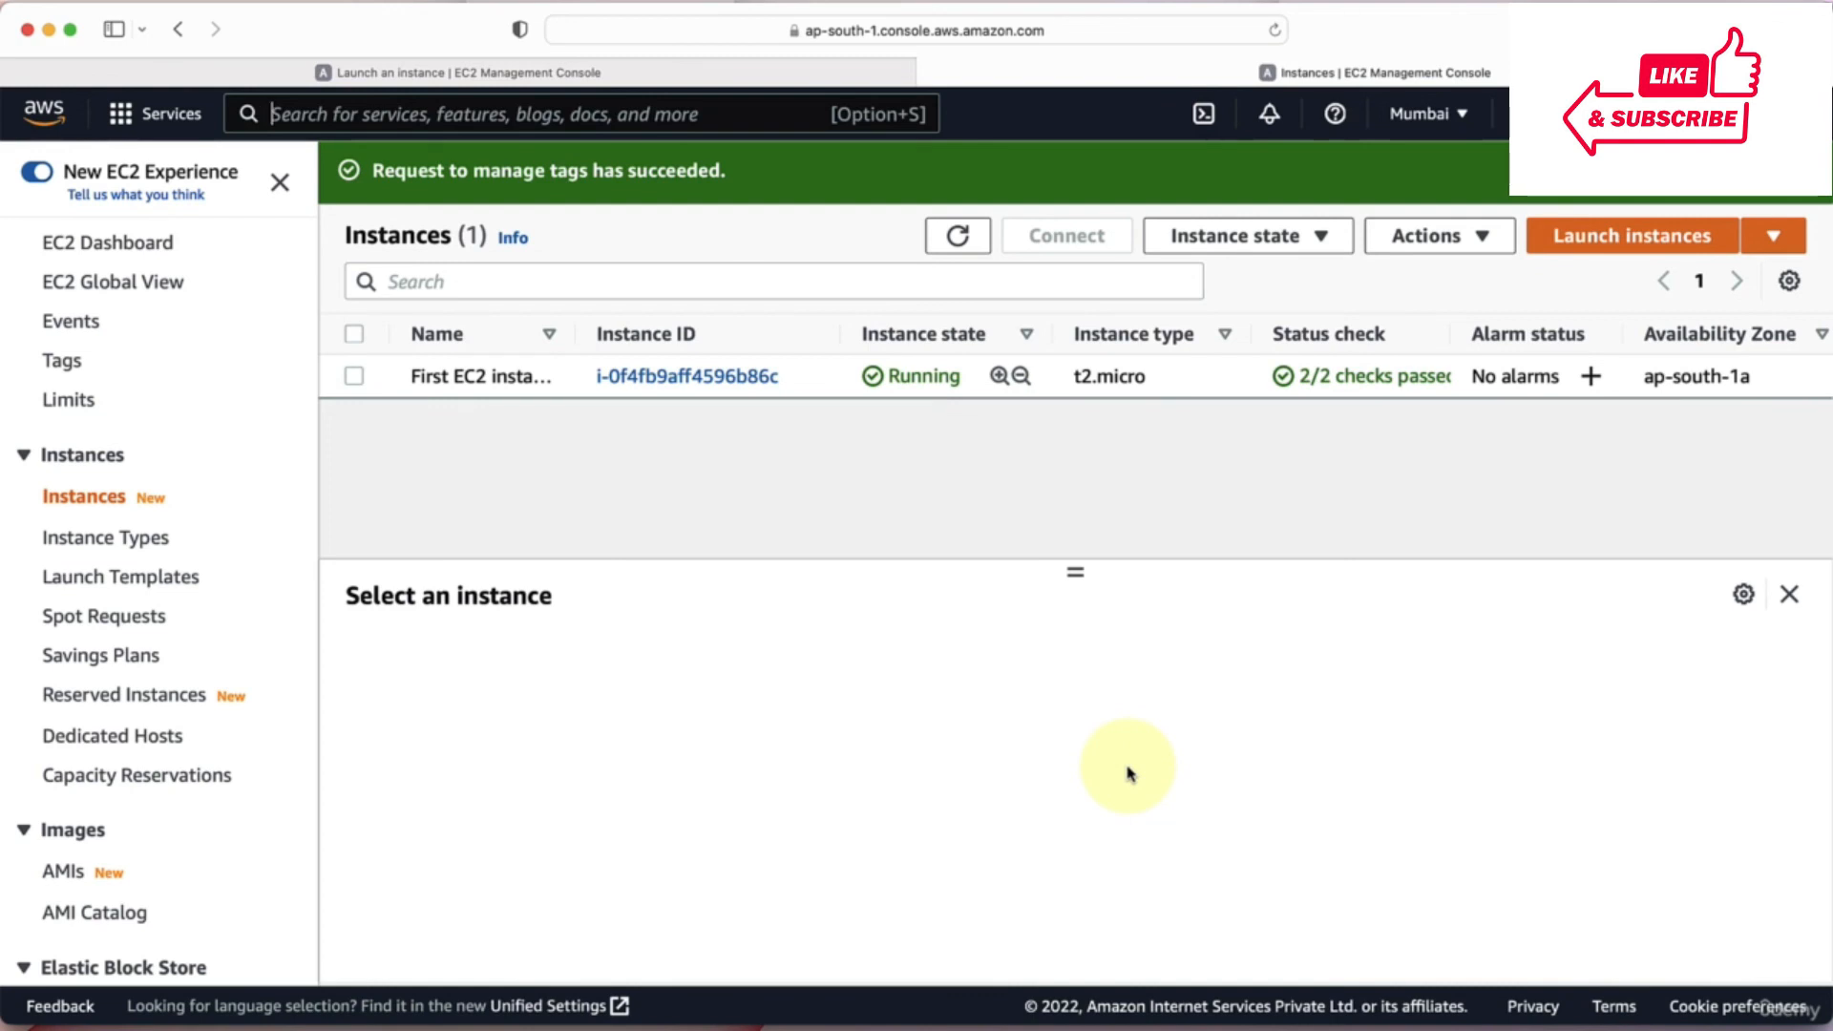
# Select First EC2 instance in the instances list and terminate it, confirming the termination.
pyautogui.click(354, 336)
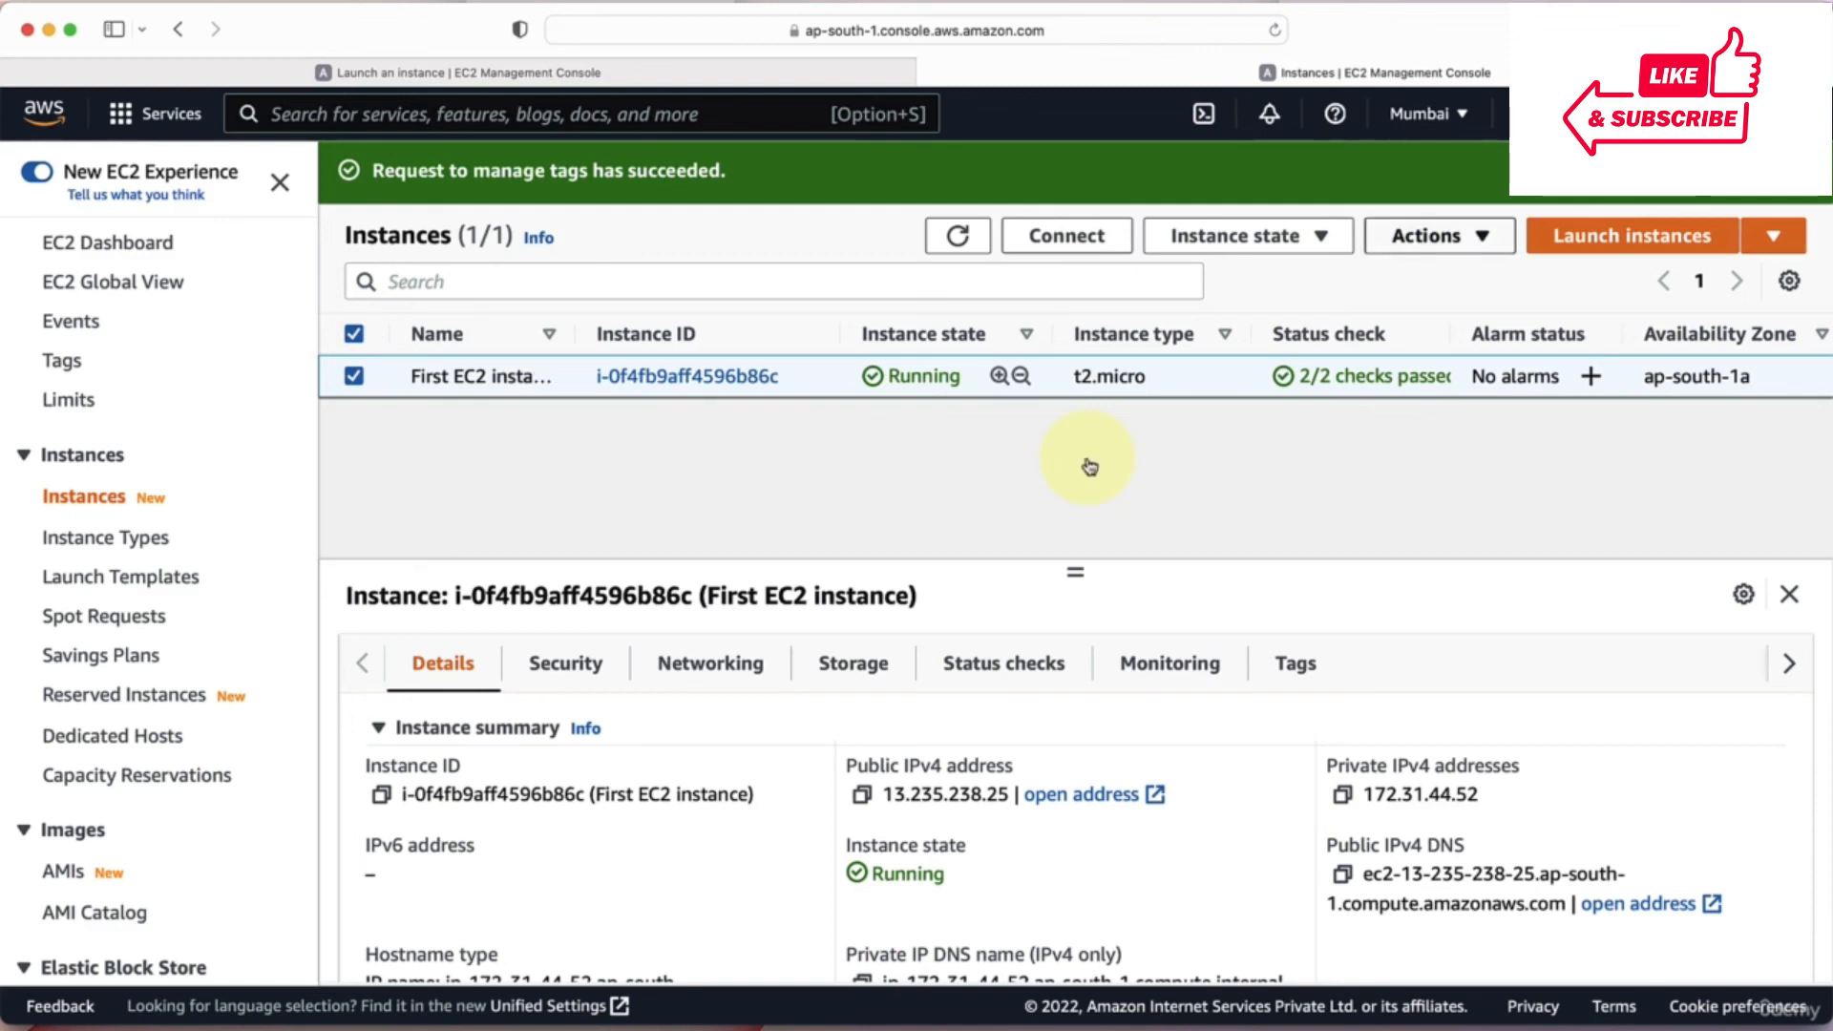
pyautogui.click(1239, 238)
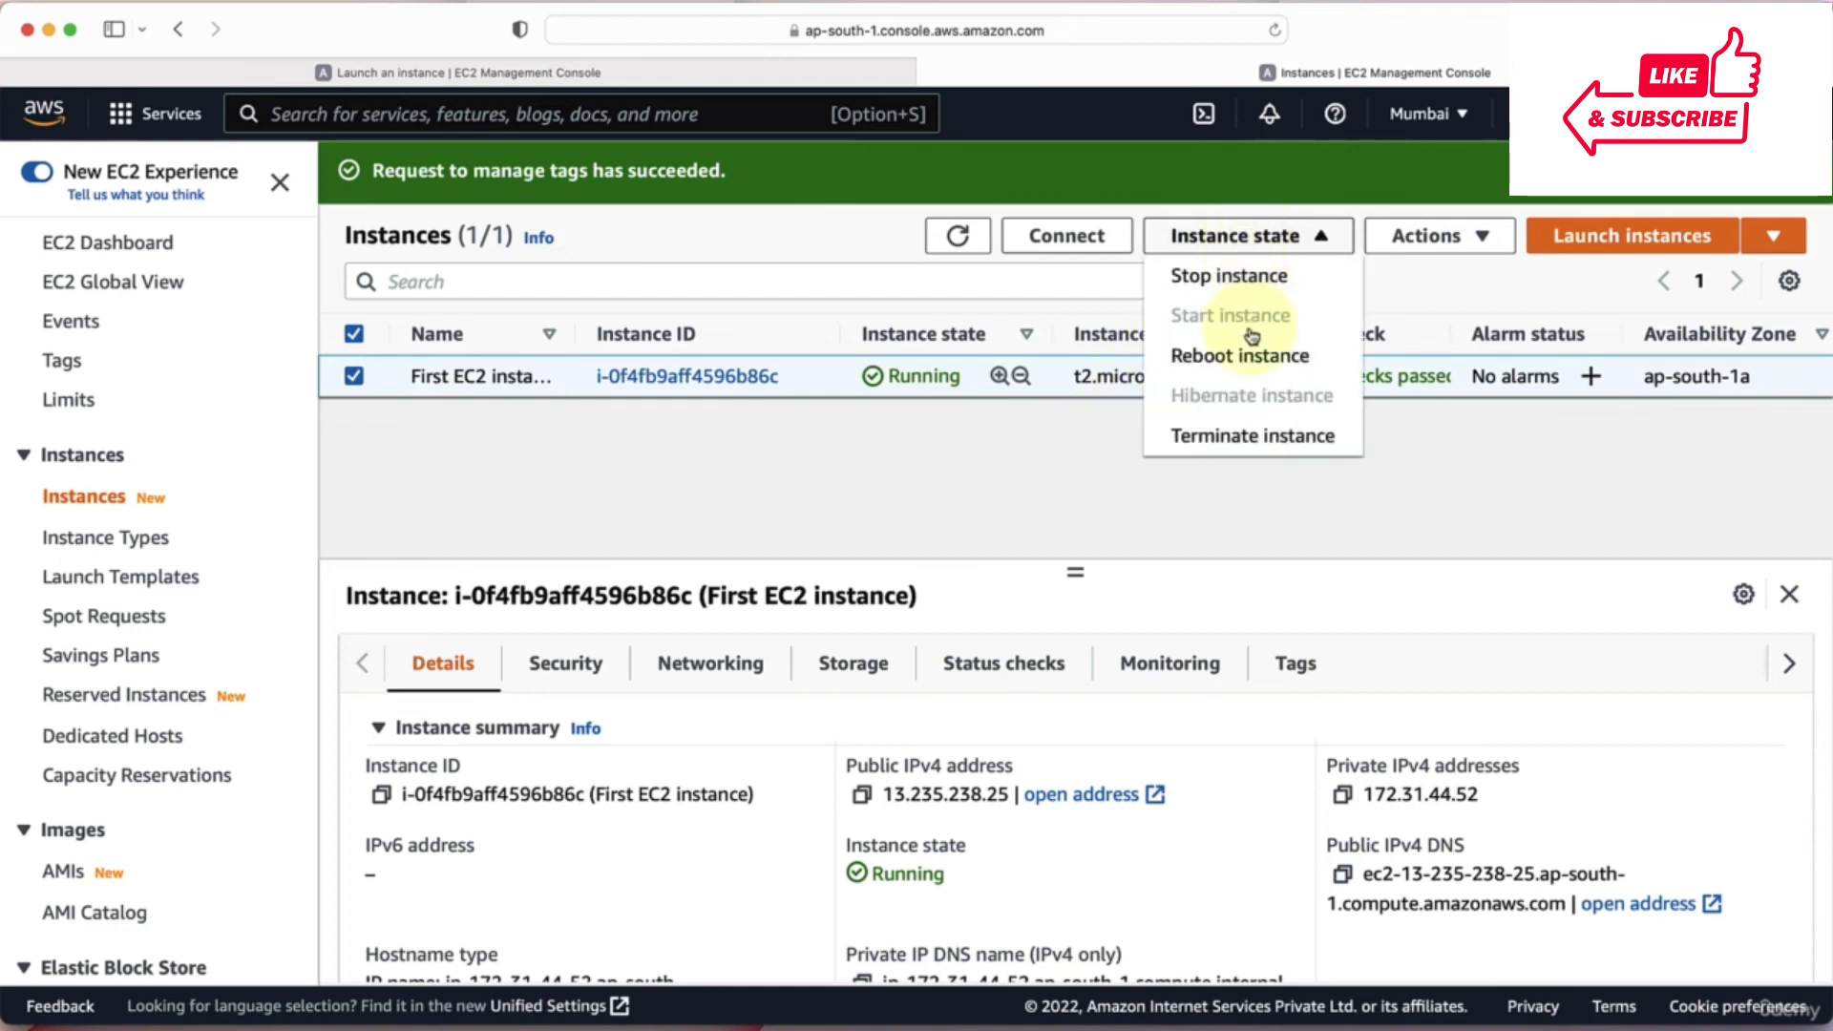
pyautogui.click(1253, 440)
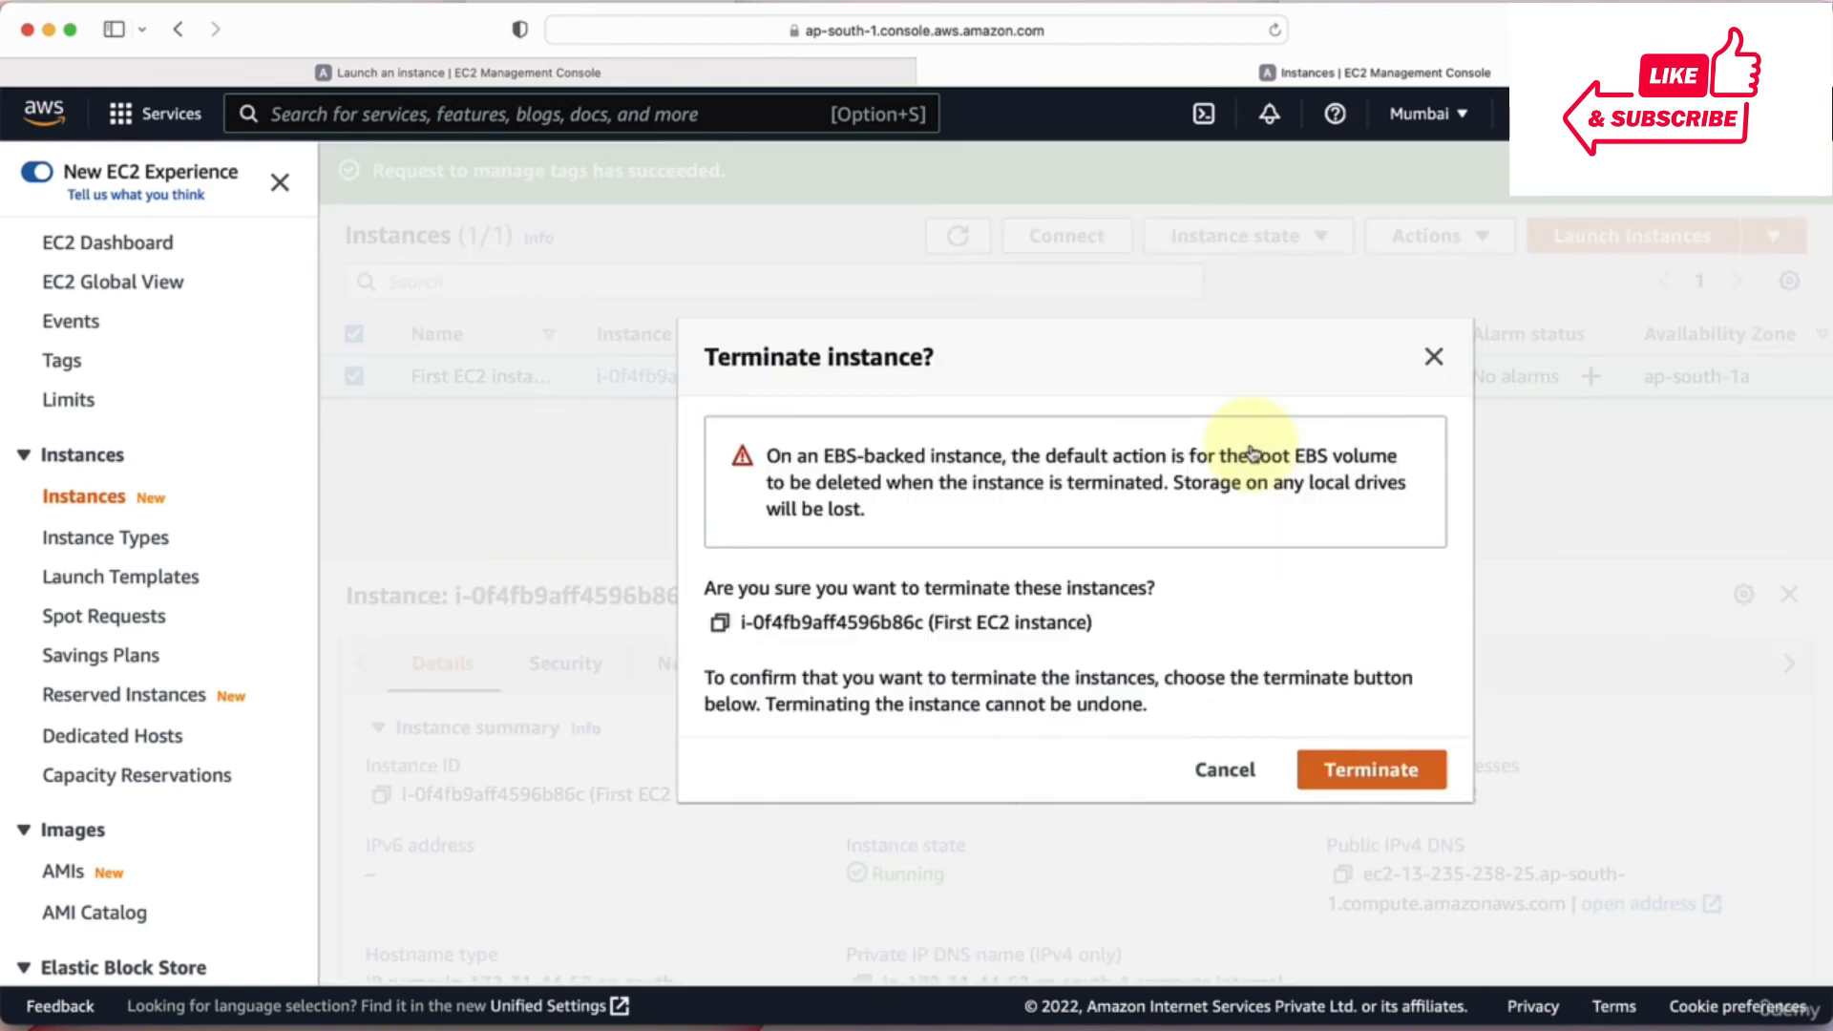
pyautogui.click(1349, 778)
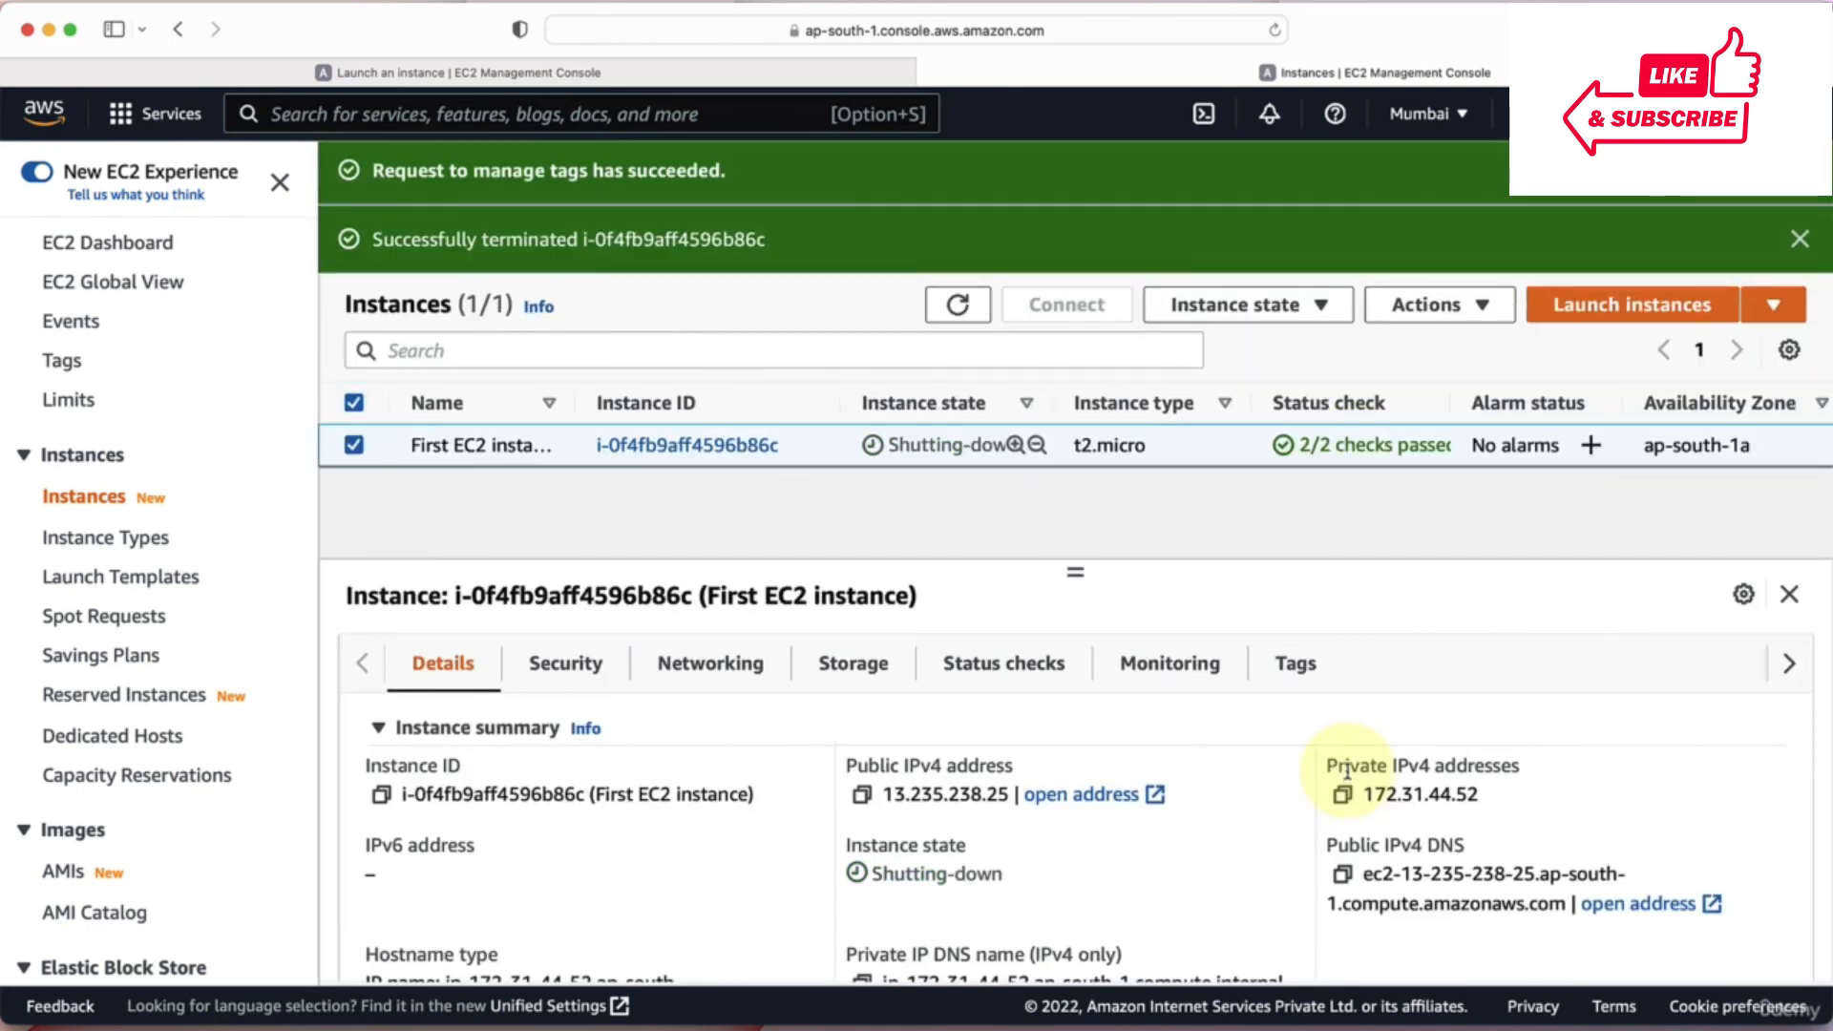